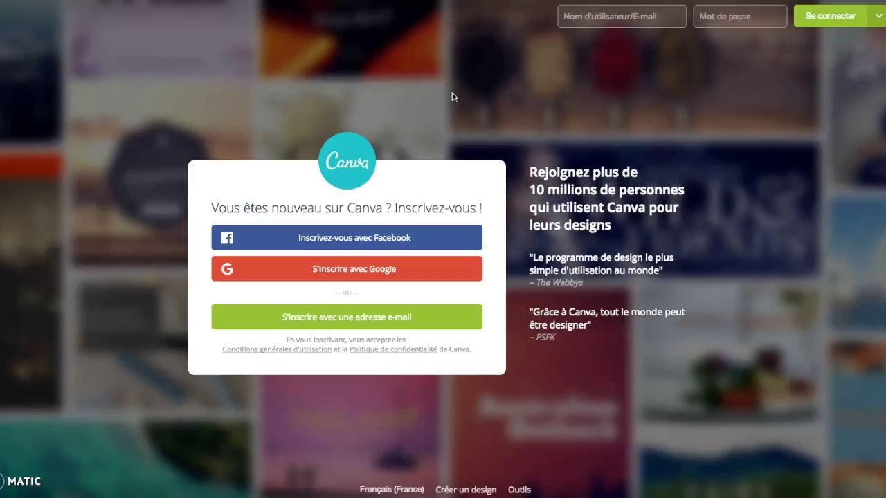
left_click(461, 89)
left_click(440, 57)
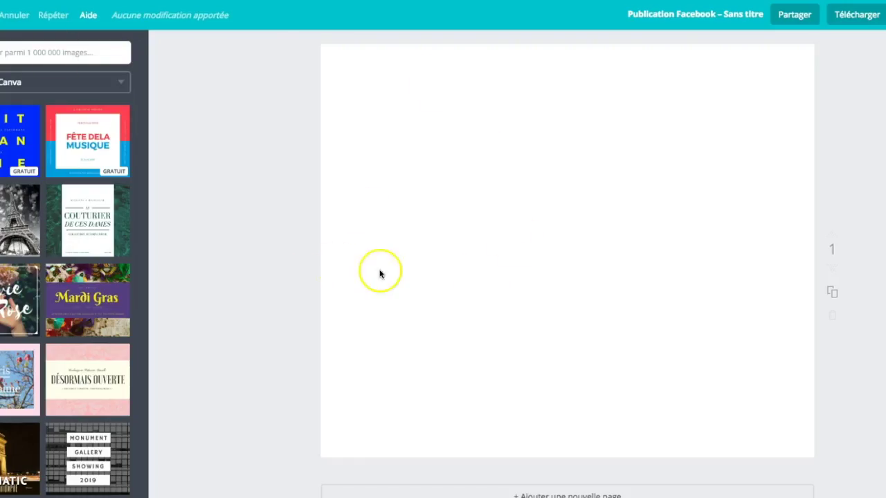
Apply the Paris template with the black-and-white Eiffel Tower photo to the blank Facebook post
scroll(25, 385, "down", 10)
scroll(24, 385, "down", 2)
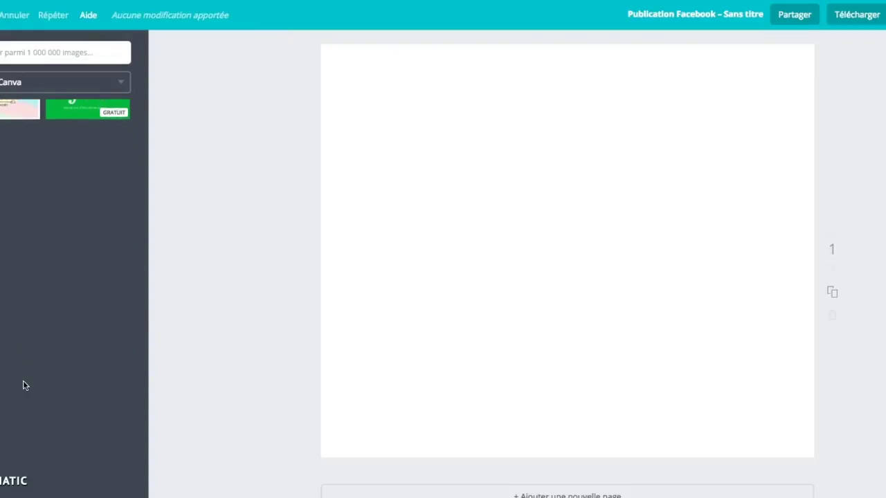
scroll(53, 367, "up", 10)
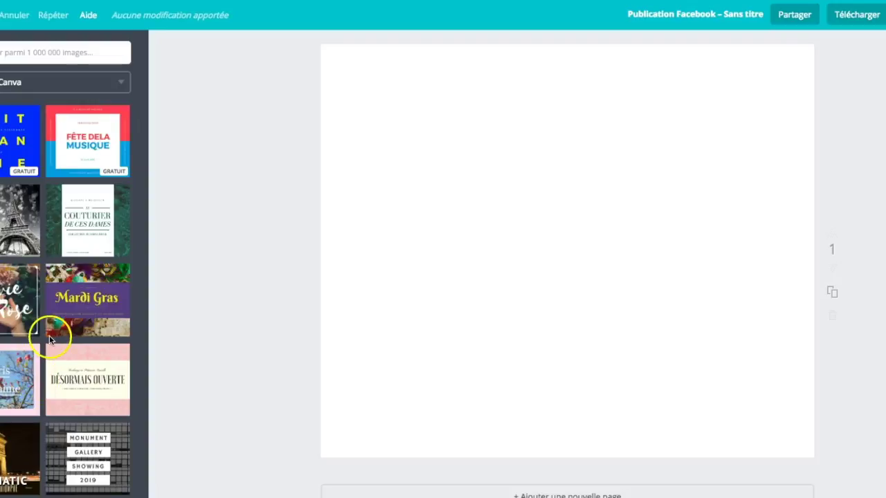
scroll(69, 218, "down", 8)
scroll(69, 218, "up", 8)
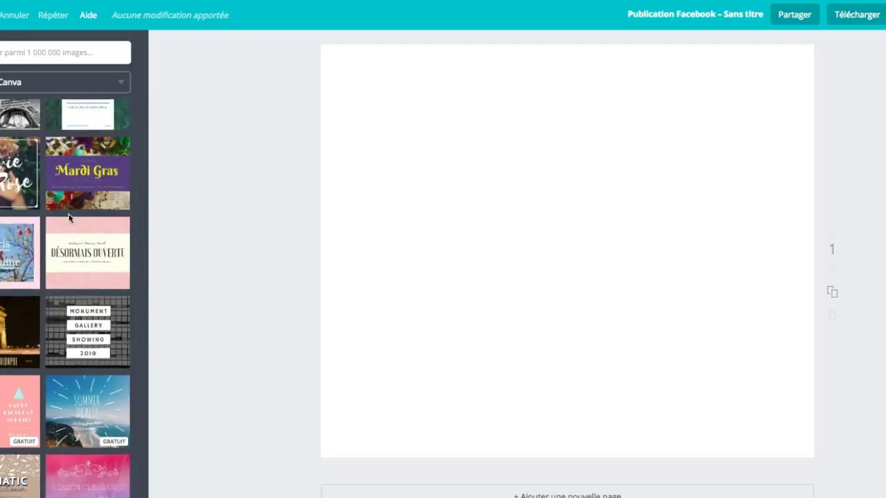
left_click(68, 206)
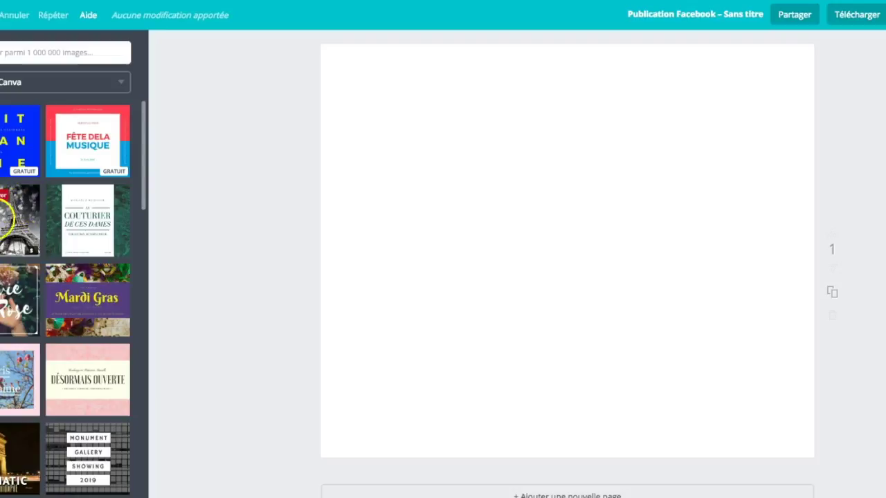
left_click(19, 226)
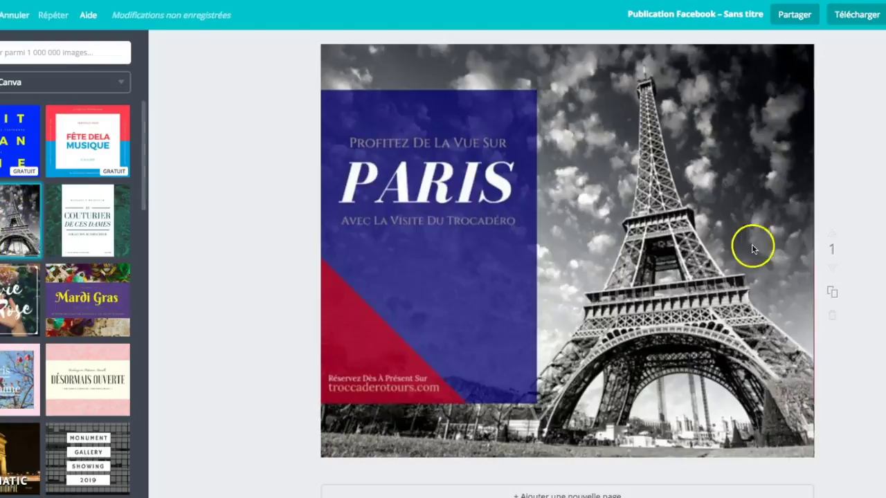
Delete the Eiffel Tower background photo and undo the deletion
left_click(694, 292)
scroll(673, 239, "up", 1)
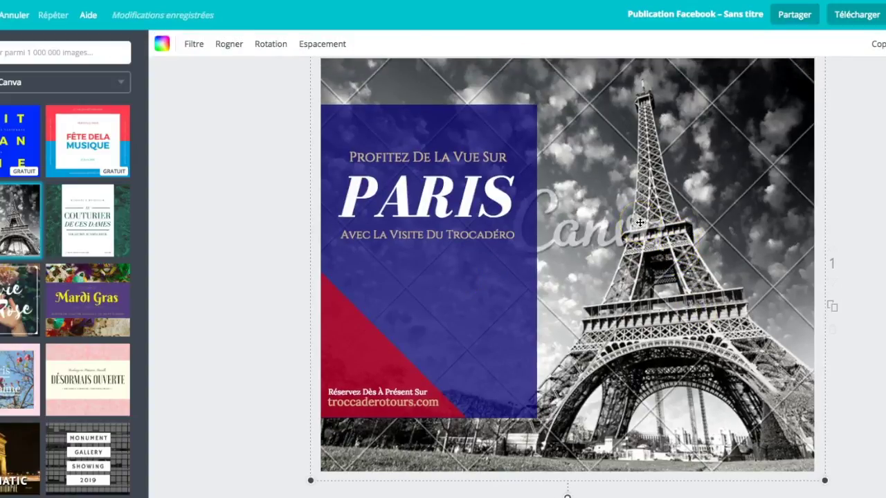
key("Delete")
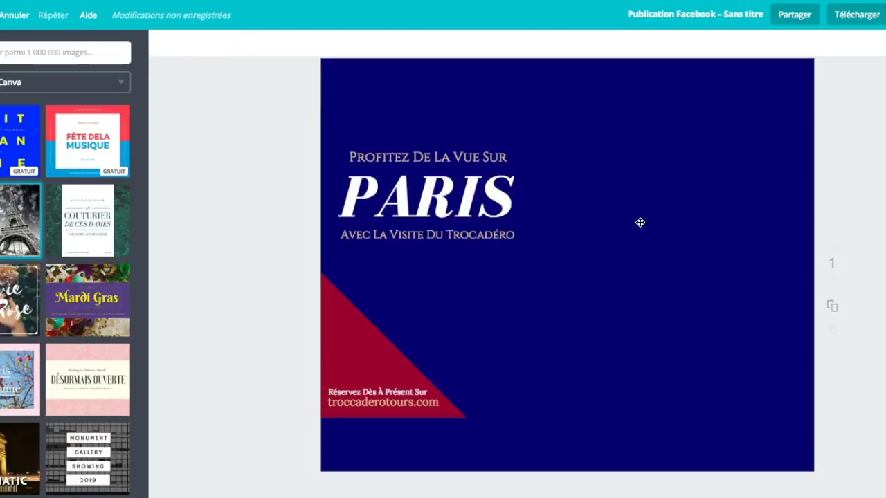
left_click(9, 18)
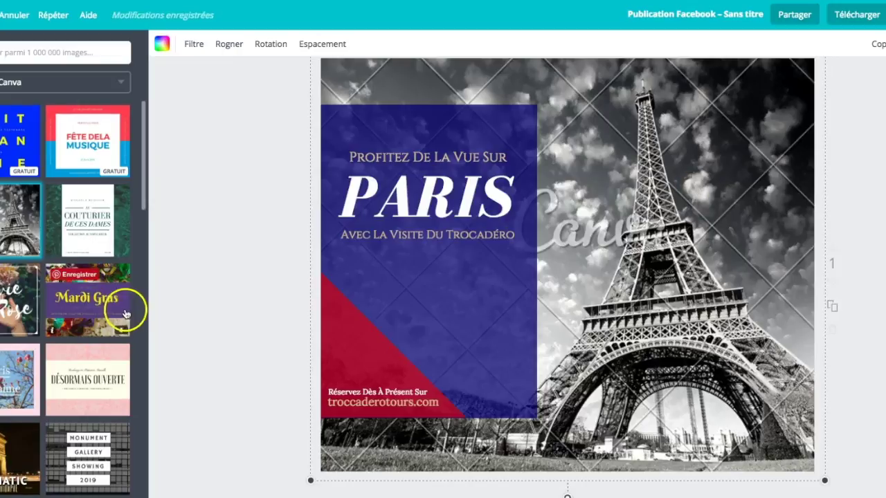
Replace the page's layout with the free cake pops template reading "FOOOD!!! SO GOOD"
scroll(124, 308, "down", 5)
scroll(126, 314, "down", 10)
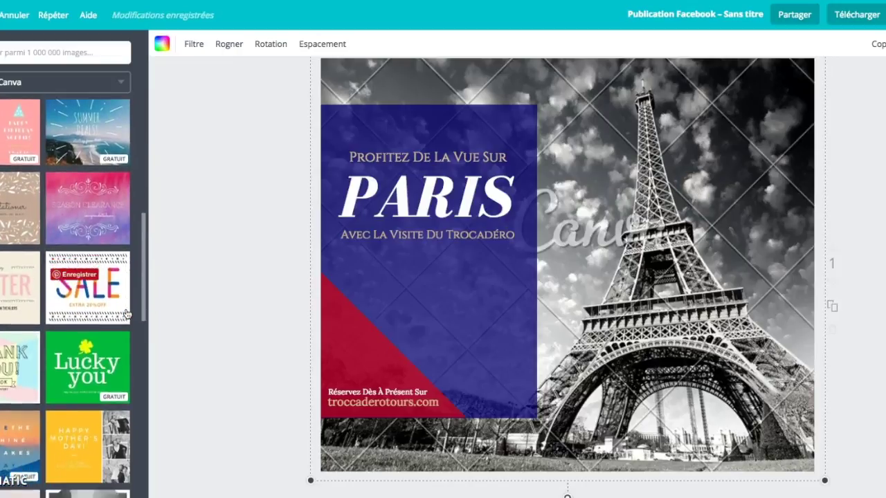
scroll(126, 314, "down", 5)
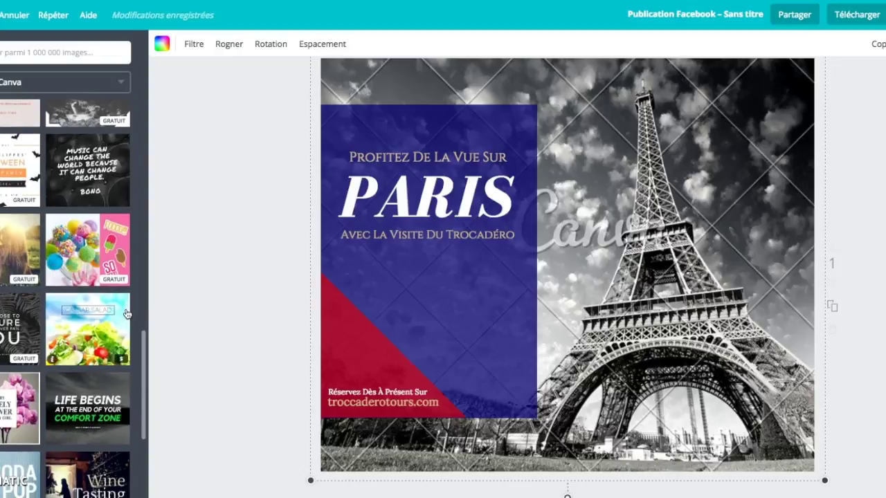
scroll(127, 313, "up", 3)
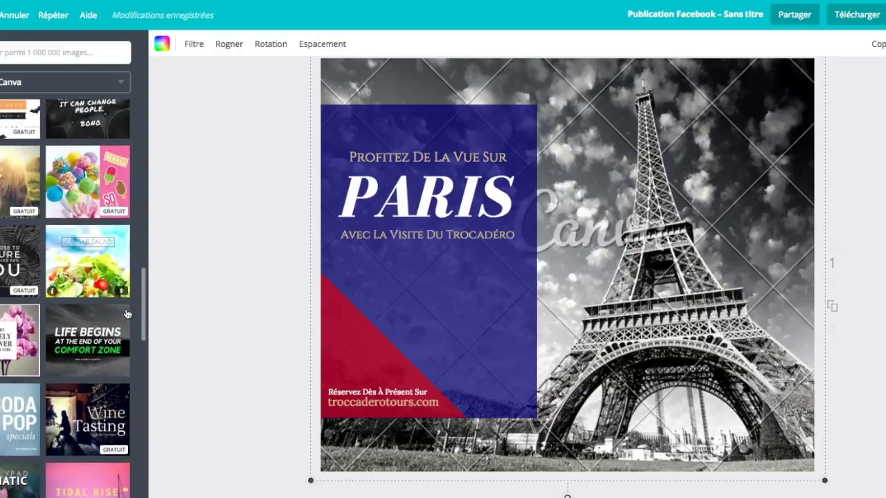
left_click(77, 260)
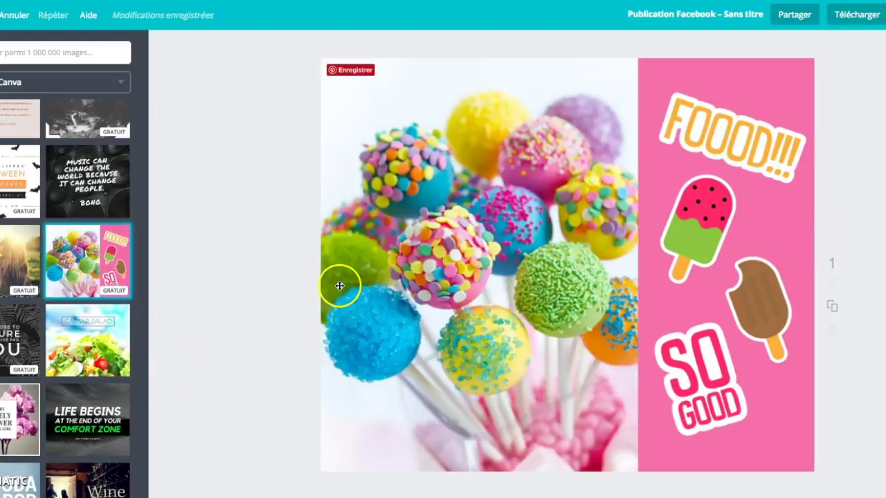
Duplicate the cake pops page to get a second identical page below it
scroll(535, 180, "down", 2)
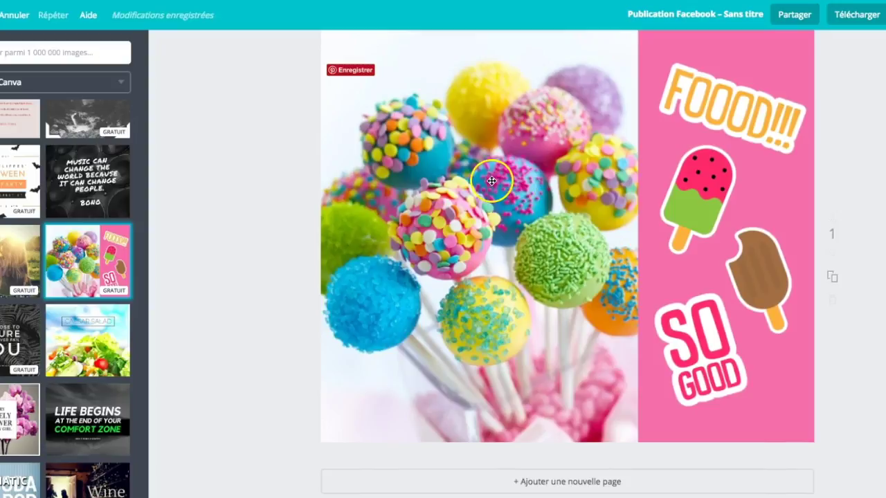
scroll(511, 181, "up", 1)
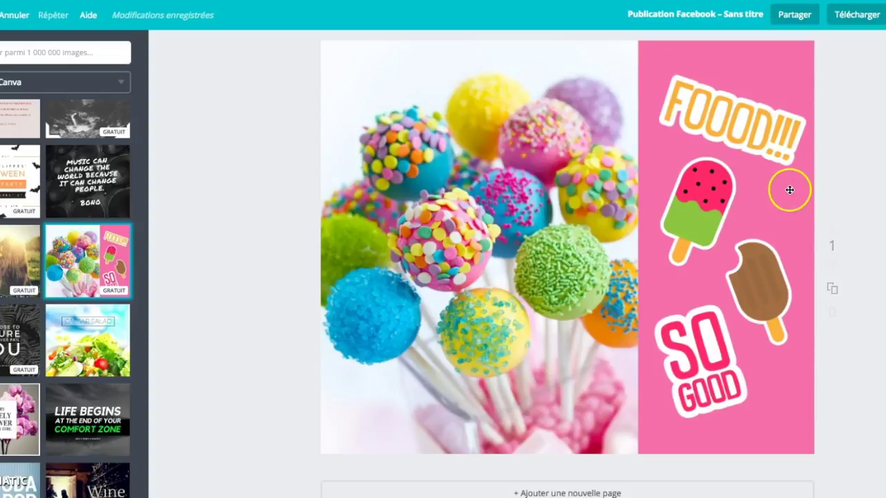
left_click(834, 292)
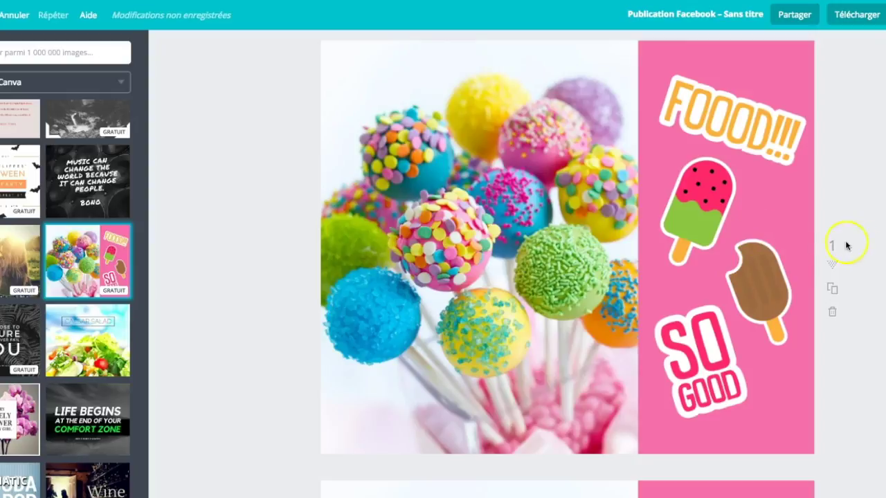
scroll(758, 238, "down", 3)
scroll(718, 251, "down", 8)
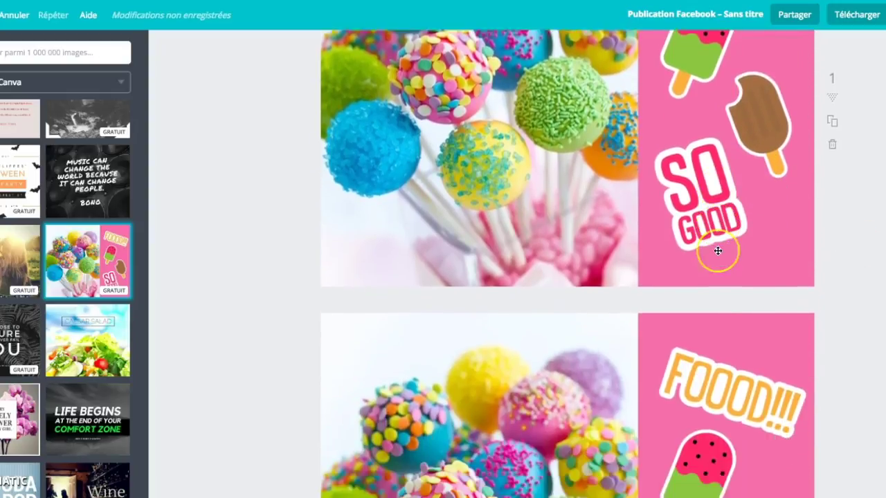
scroll(718, 251, "down", 2)
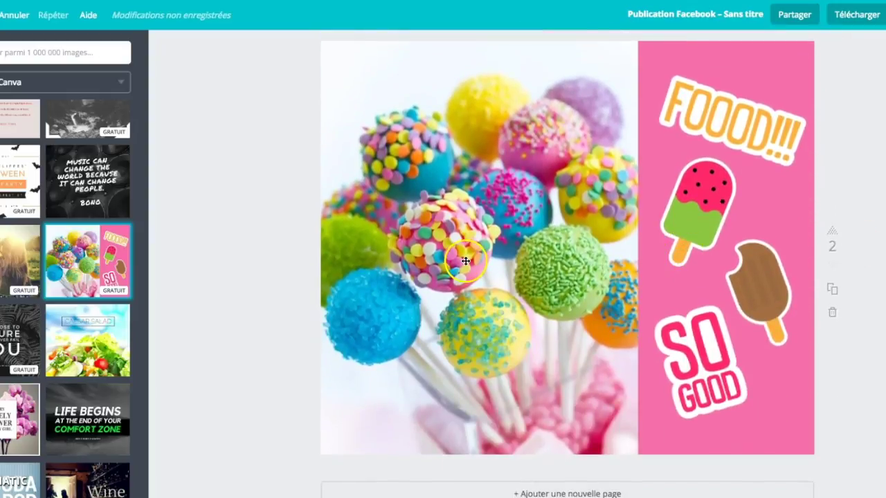
Search the image library for "bonbon" and replace the cake pops photo on page 2 with the orange and yellow candy corn photo
left_click(461, 255)
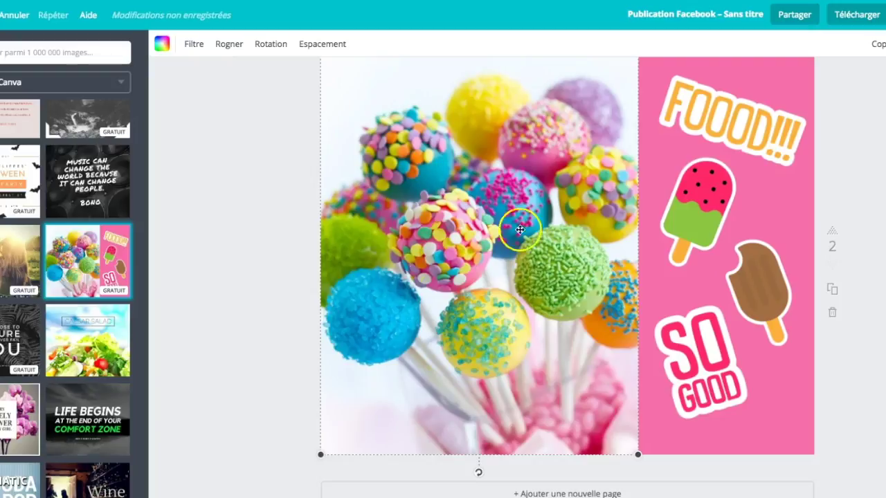
left_click(14, 52)
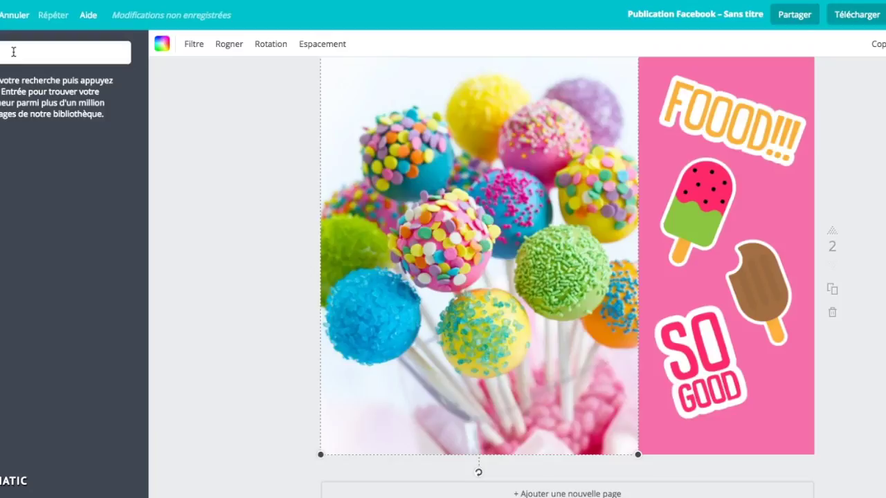
key("Return")
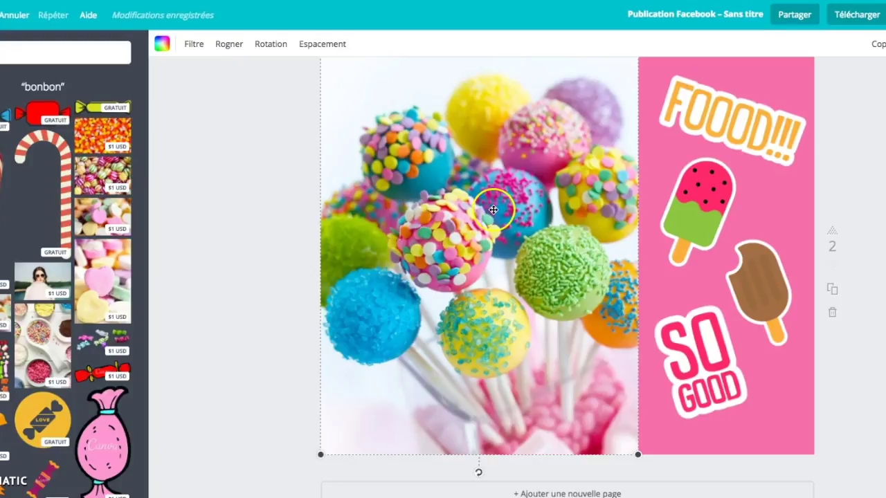
left_click_drag(96, 140, 364, 145)
scroll(455, 222, "up", 2)
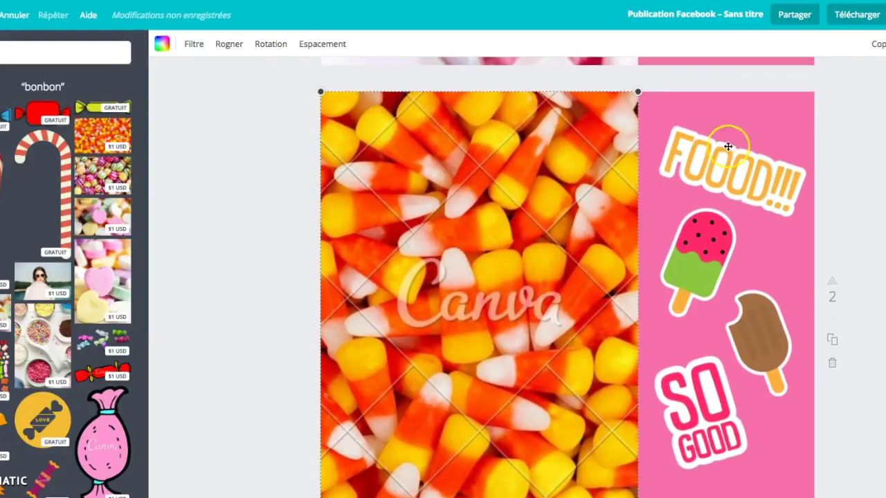
scroll(763, 113, "up", 1)
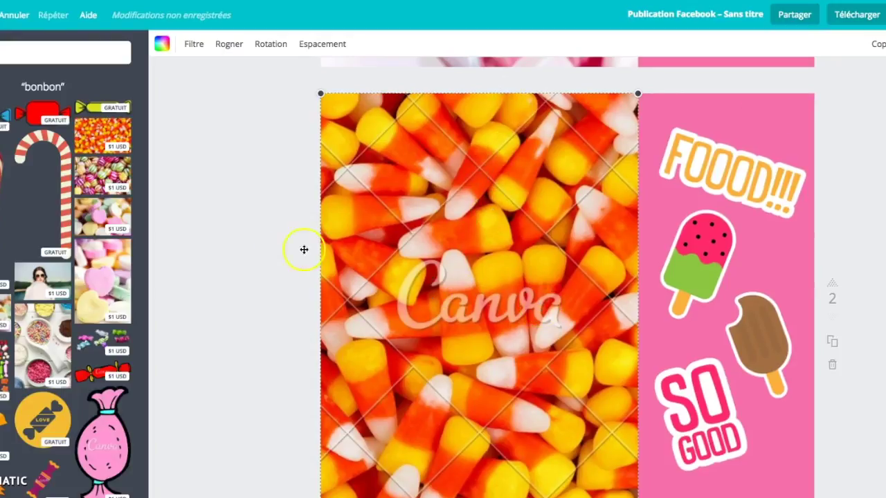
scroll(547, 192, "down", 3)
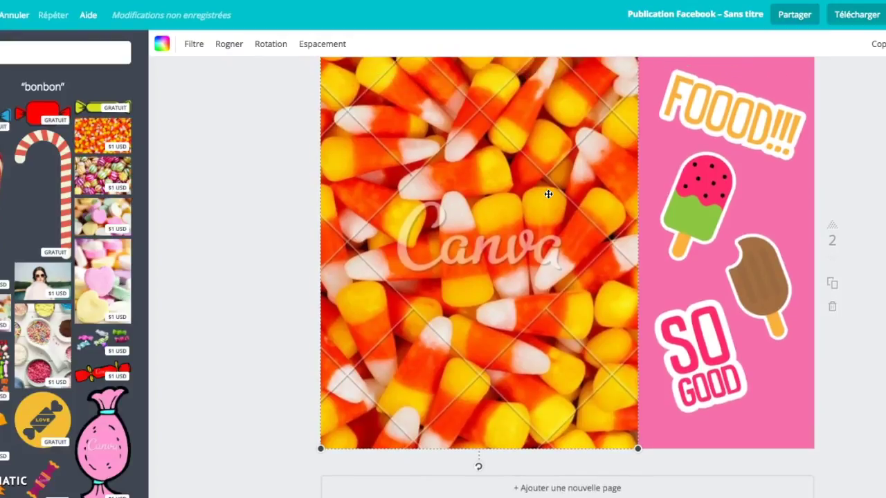
scroll(547, 195, "up", 2)
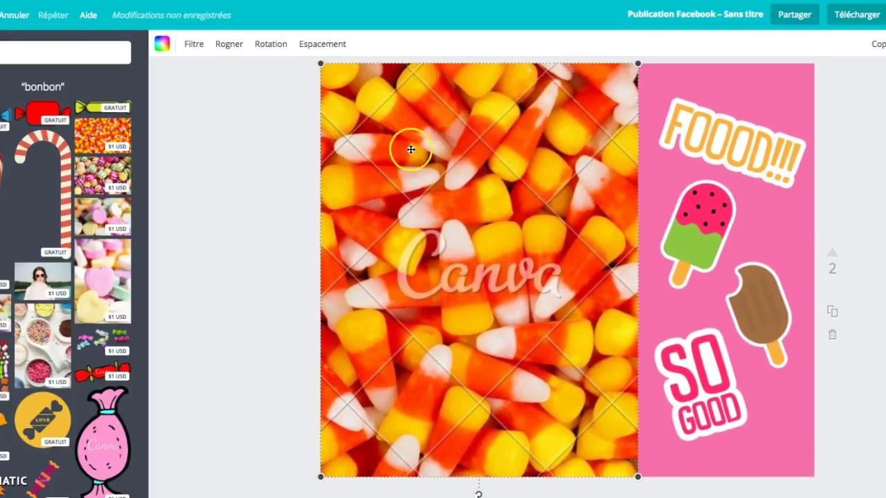
Look through the icon elements, search for "bonbon" again and place the blue wrapped candy illustration on page 2's pink panel
left_click(736, 152)
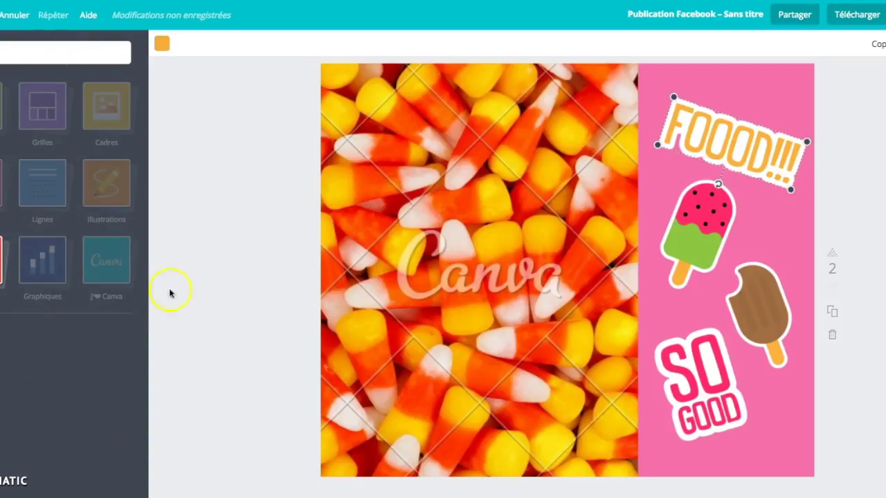
scroll(113, 306, "down", 10)
scroll(113, 310, "down", 10)
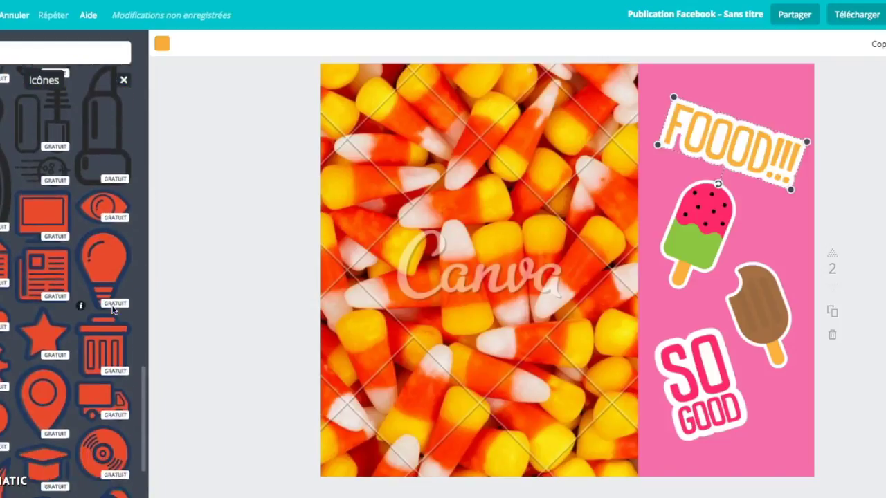
scroll(113, 310, "down", 3)
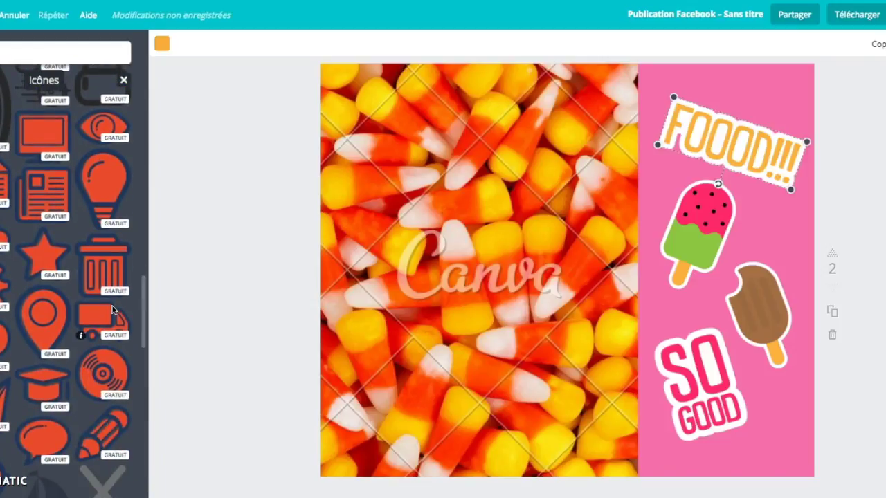
scroll(113, 310, "down", 15)
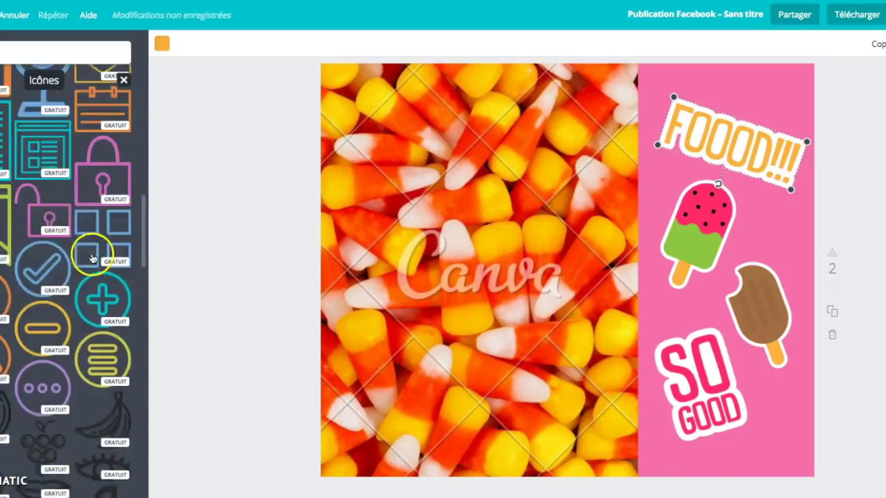
scroll(92, 258, "up", 4)
type("bonbon")
key("Return")
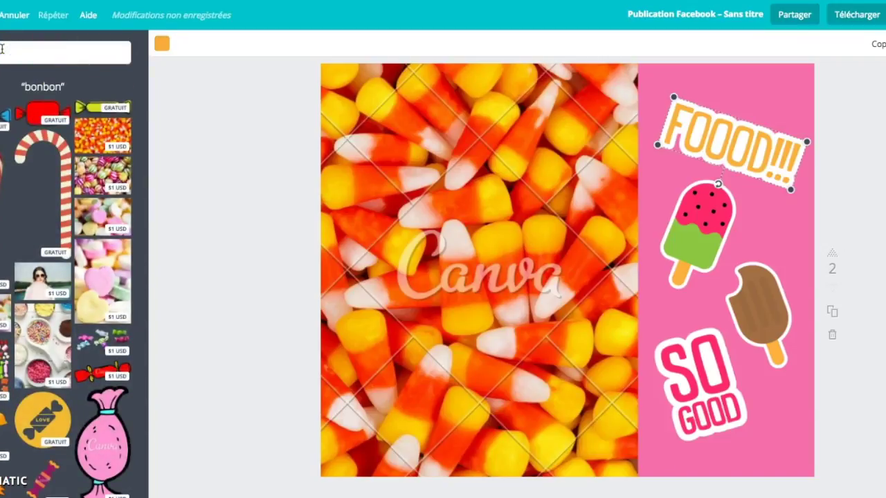
left_click_drag(5, 114, 750, 223)
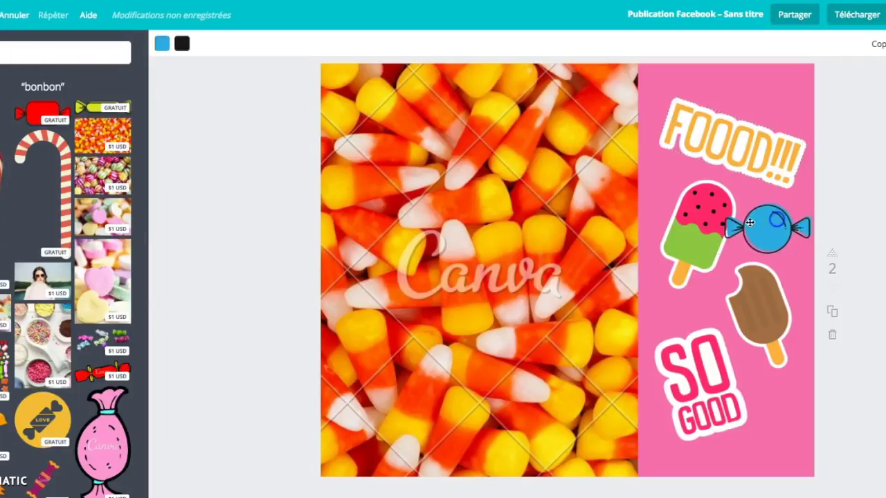
Delete the watermelon ice pop and the chocolate ice cream bar from page 2's pink panel
left_click(687, 233)
key("Delete")
left_click(761, 318)
key("Delete")
left_click(674, 367)
Tilt the blue candy clockwise, enlarge it and position it between the "FOOOD!!!" and "SO GOOD" stickers
left_click_drag(772, 236, 726, 242)
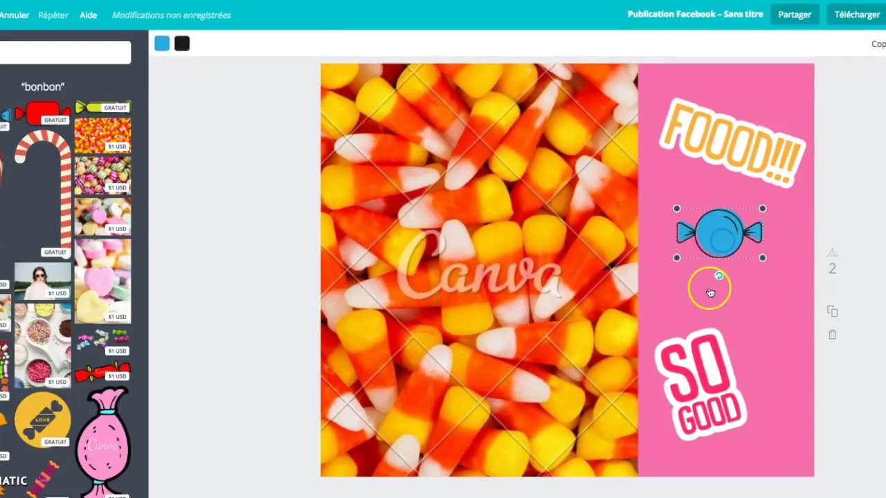
left_click_drag(721, 276, 767, 311)
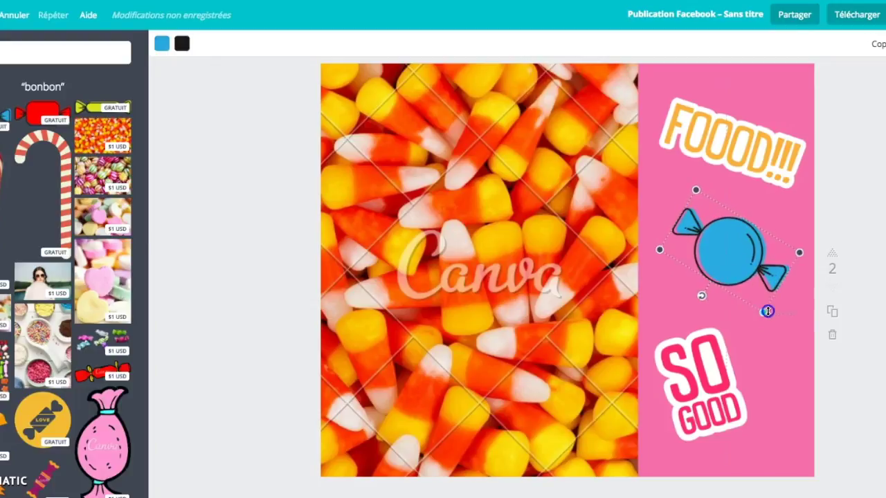
left_click_drag(717, 258, 690, 252)
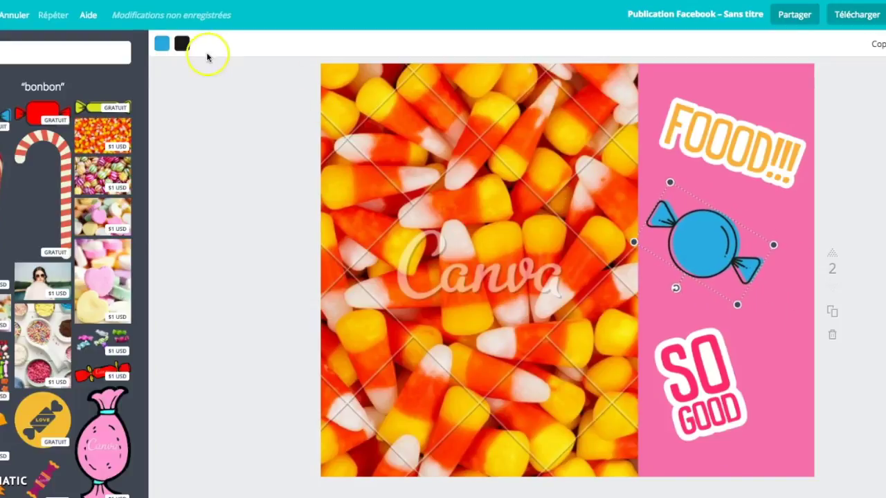
Recolour the candy illustration on page 2 with a red fb0005 fill and a yellow outline
left_click(160, 44)
left_click(175, 91)
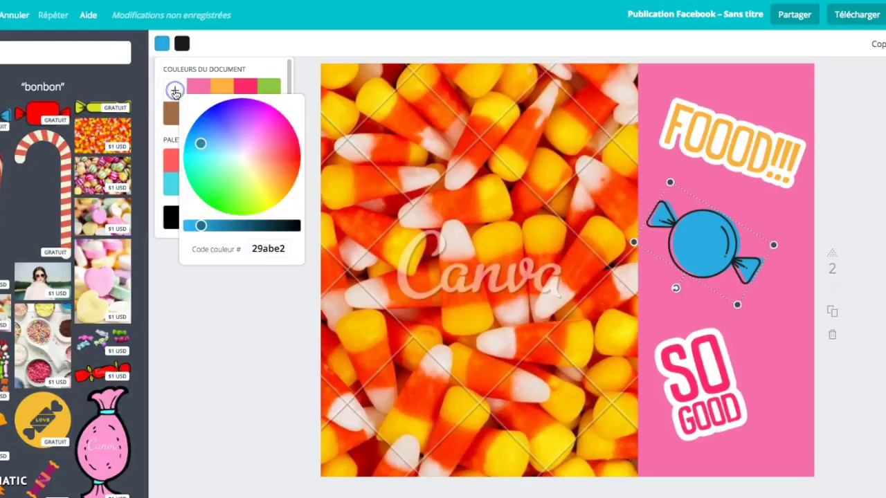
left_click_drag(213, 157, 292, 154)
left_click_drag(200, 225, 188, 225)
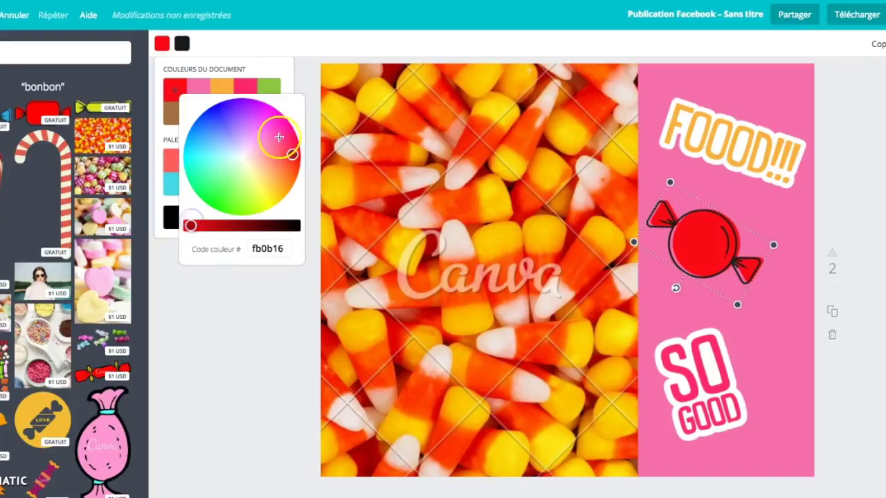
left_click_drag(292, 154, 296, 159)
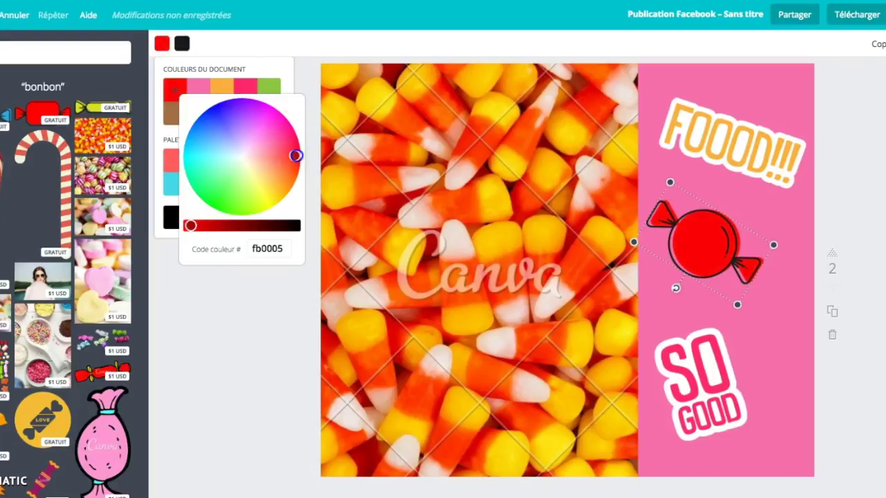
left_click(182, 44)
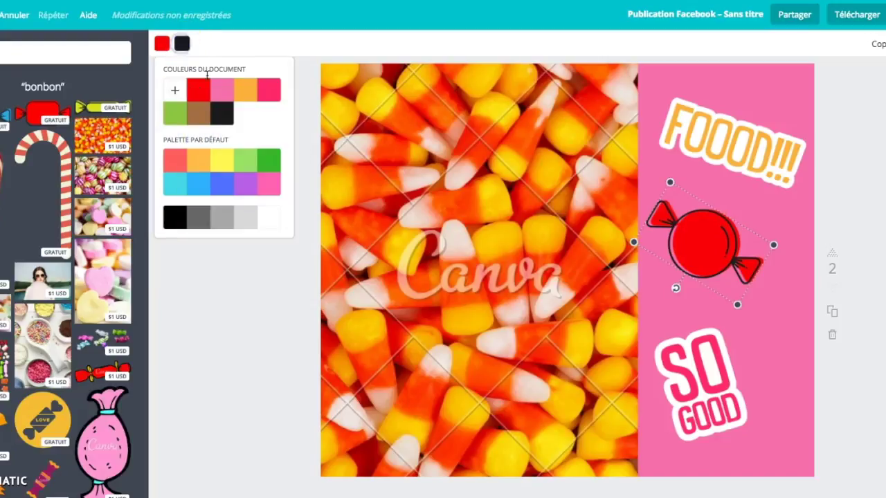
left_click(222, 164)
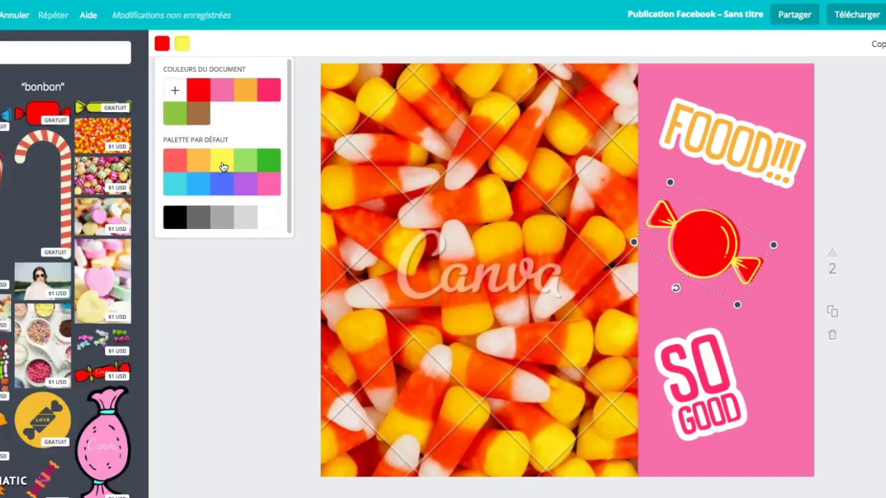
Fill page 2's pink panel with the document's red and recolour the "FOOOD!!!" sticker lettering to the same red
left_click(780, 205)
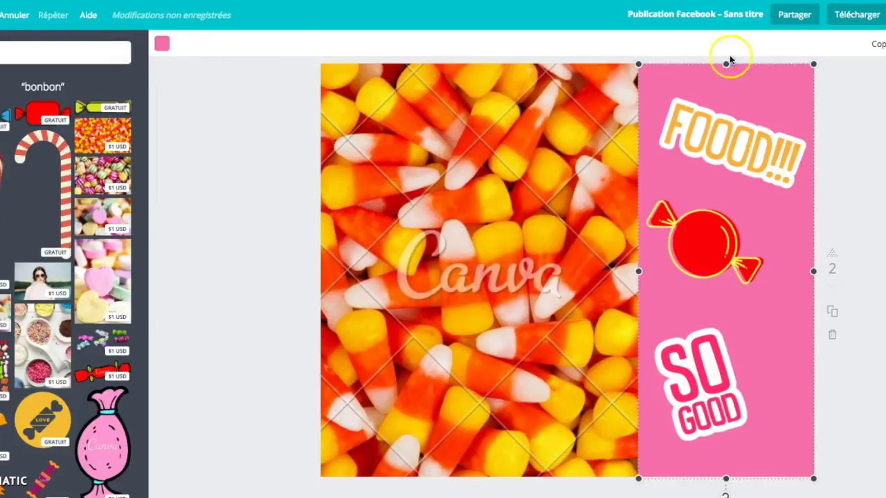
left_click(162, 43)
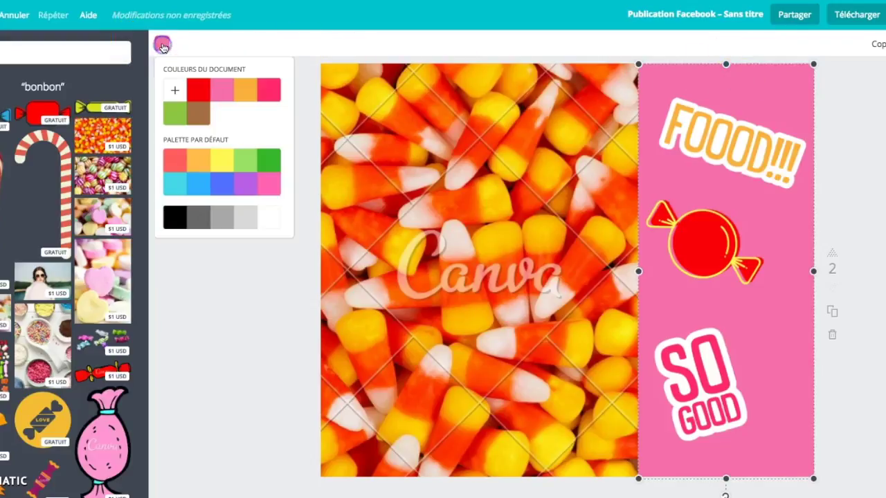
left_click(199, 92)
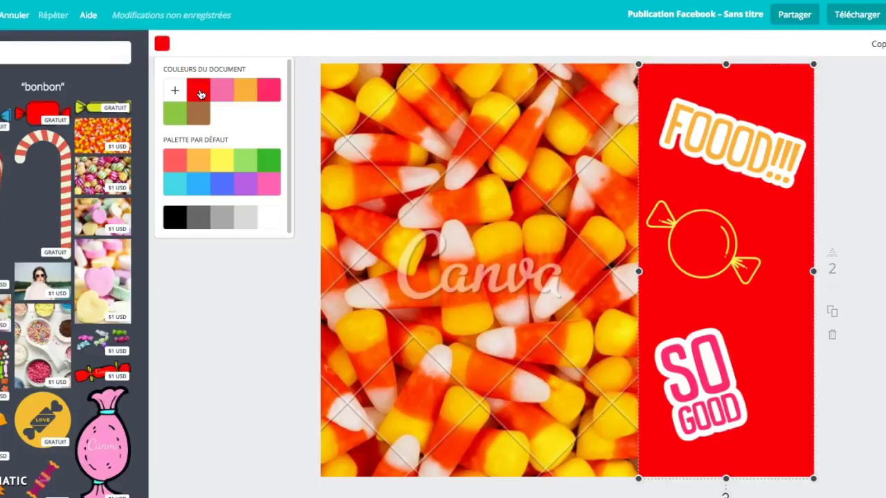
left_click(751, 152)
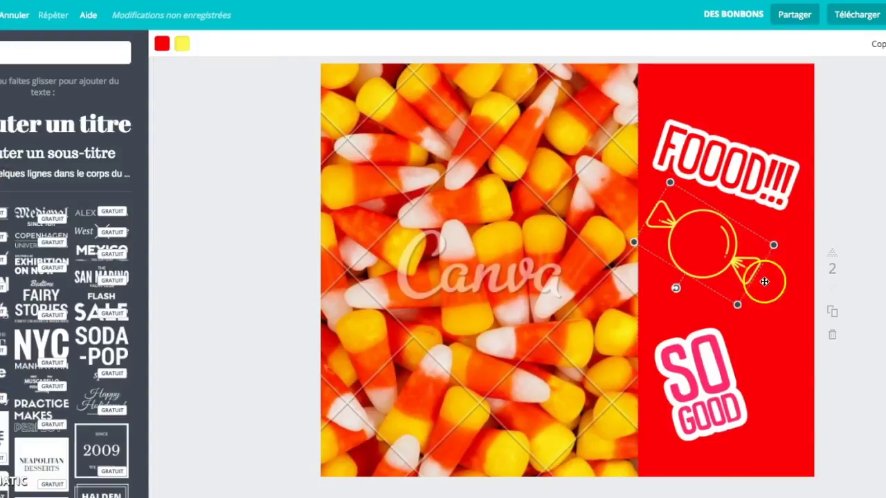
Change the candy to a yellow fill with a red outline and shift it slightly within the red panel
left_click_drag(763, 282, 684, 299)
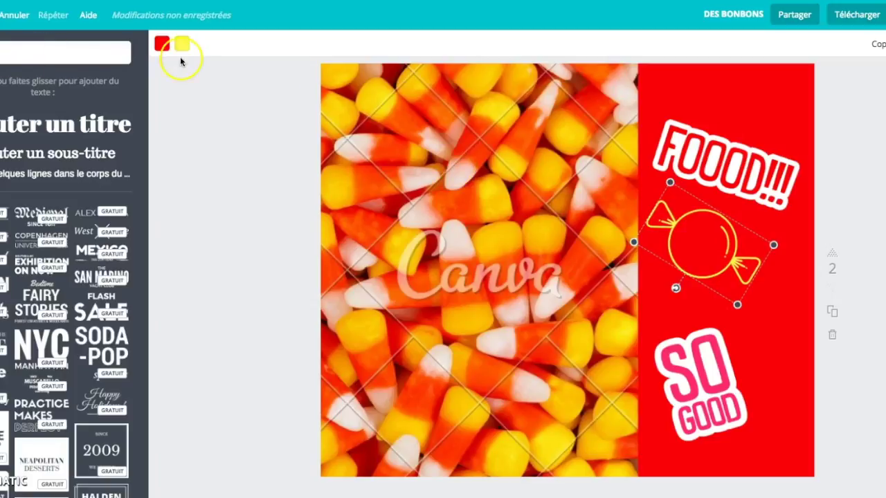
left_click(162, 43)
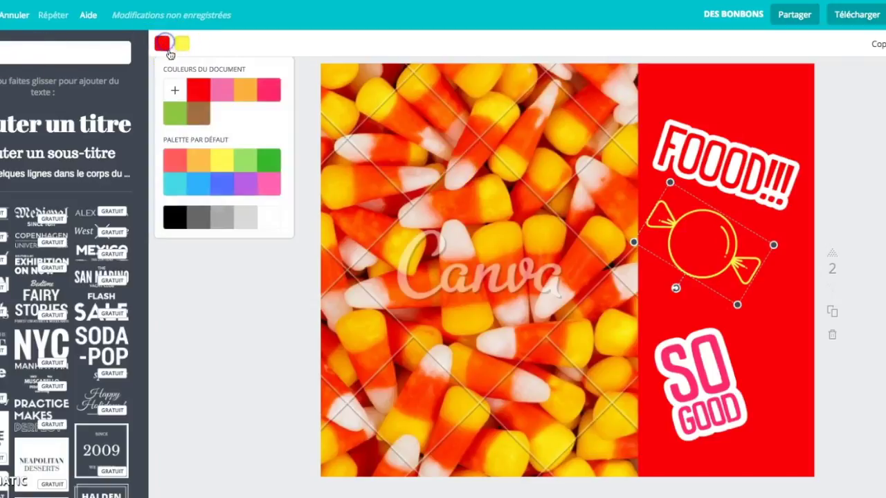
left_click(221, 161)
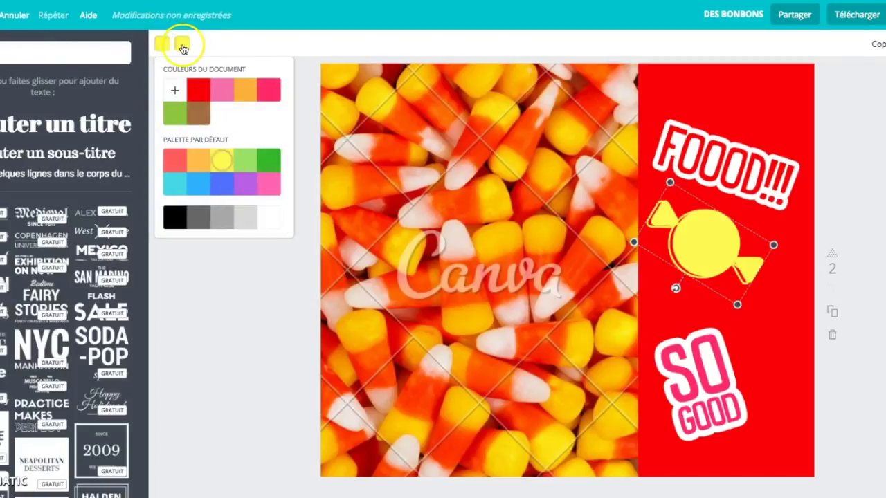
left_click(196, 95)
left_click(829, 241)
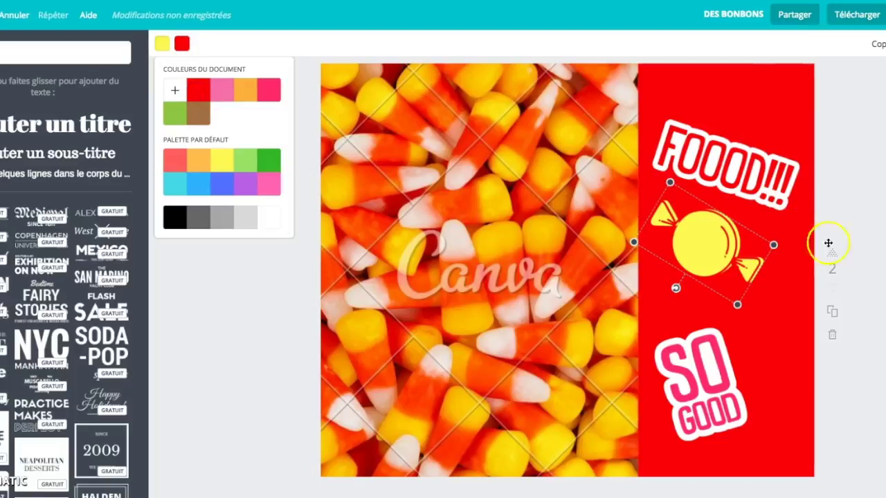
left_click_drag(687, 262, 691, 267)
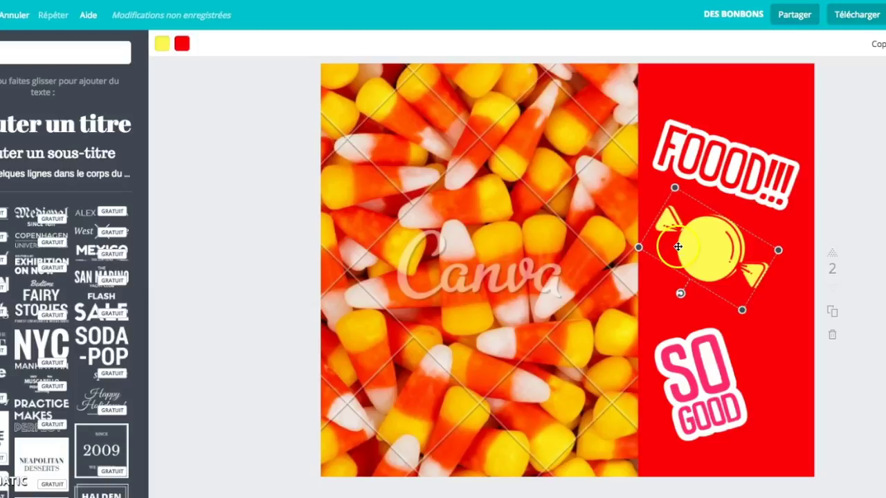
Add the rainbow swirl lollipop from the "bonbon" results to page 2, shrink it and place it over the candy corn photo
left_click(59, 53)
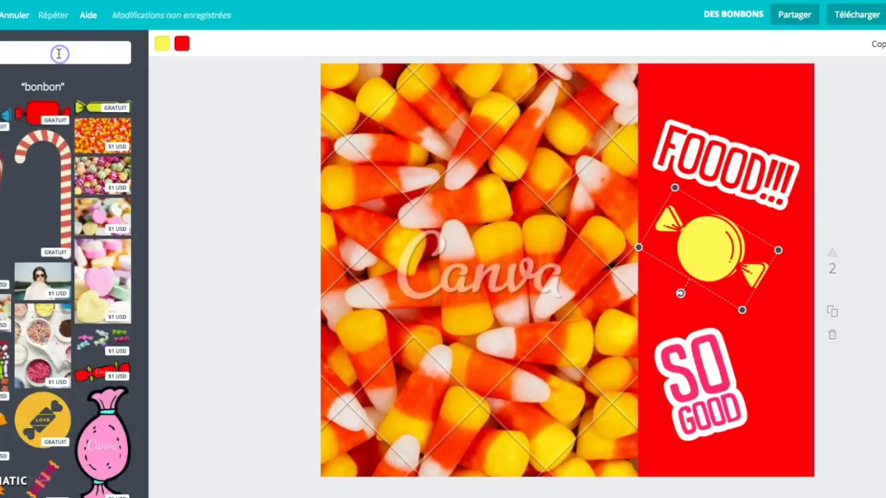
scroll(92, 284, "down", 8)
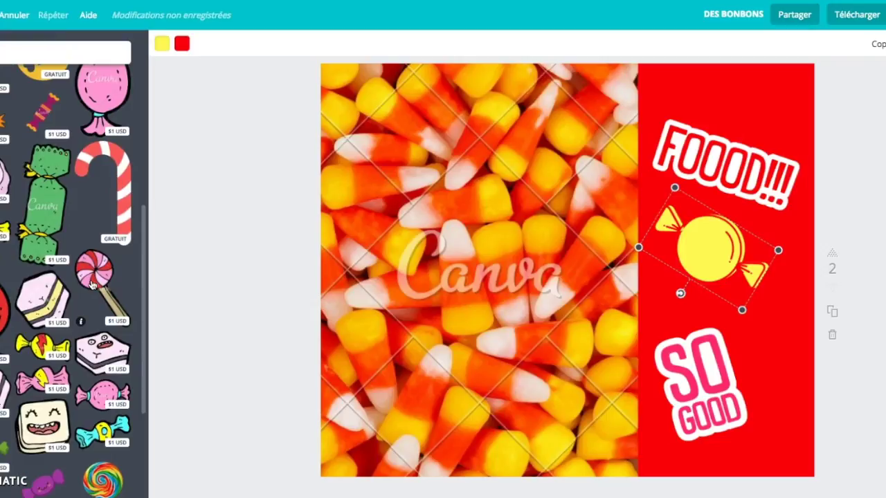
scroll(92, 284, "down", 5)
left_click_drag(105, 238, 700, 194)
left_click_drag(690, 455, 600, 422)
left_click_drag(683, 224, 537, 252)
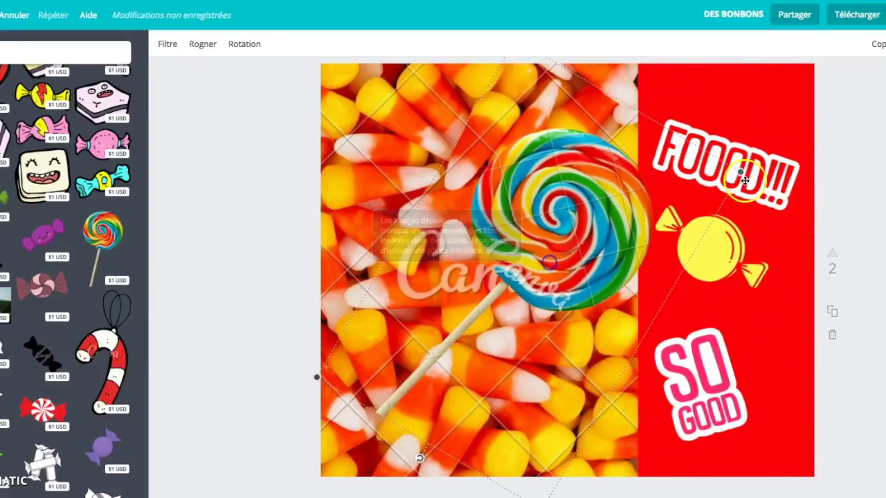
Delete the "FOOOD!!!" sticker, the yellow candy and the "SO GOOD" sticker from page 2's red panel
left_click(782, 182)
key("Delete")
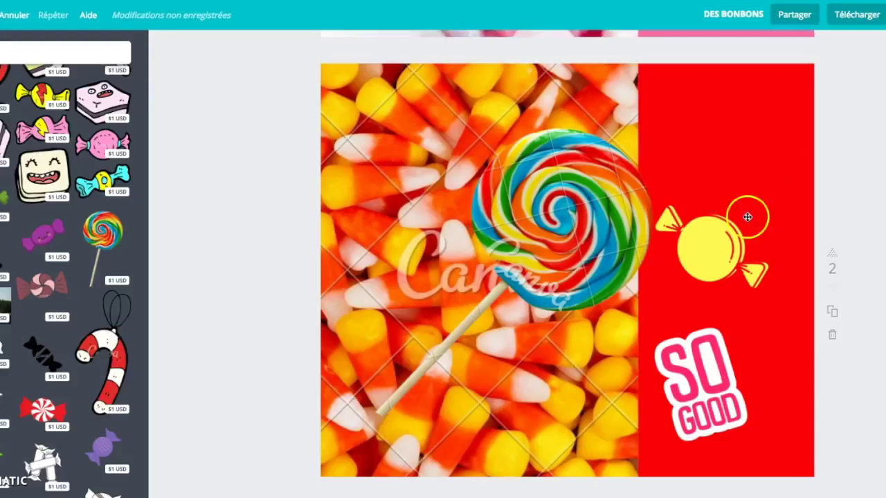
scroll(748, 212, "down", 1)
left_click(728, 255)
key("Delete")
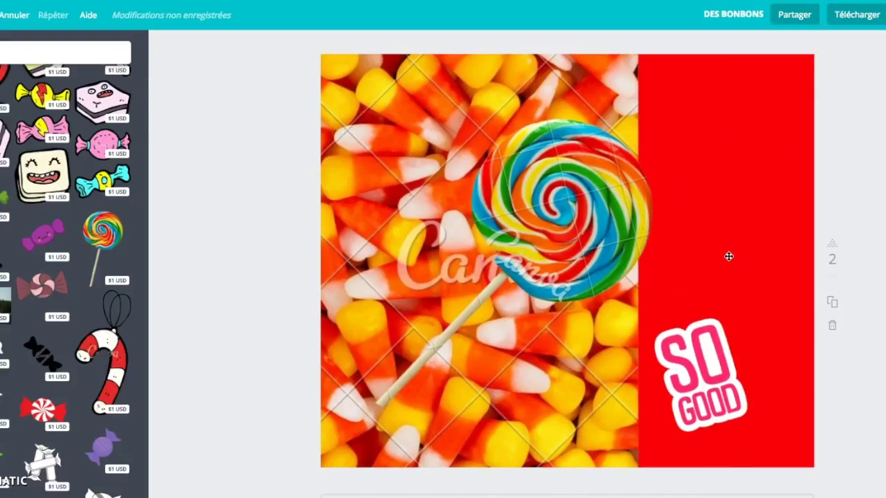
left_click(710, 370)
key("Delete")
Move the lollipop onto the upper part of the red panel and shrink it so its head fits the panel's width
left_click_drag(592, 296, 723, 242)
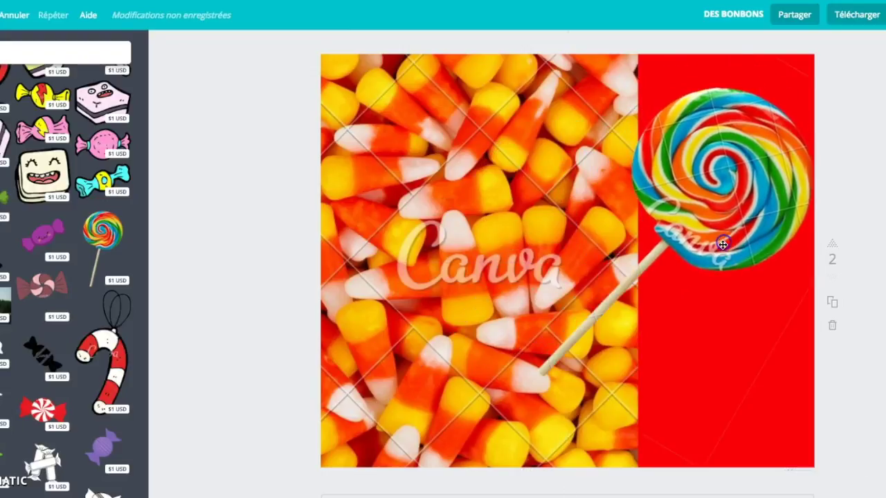
left_click(731, 460)
left_click_drag(730, 460, 695, 385)
left_click(740, 231)
left_click_drag(741, 220, 746, 242)
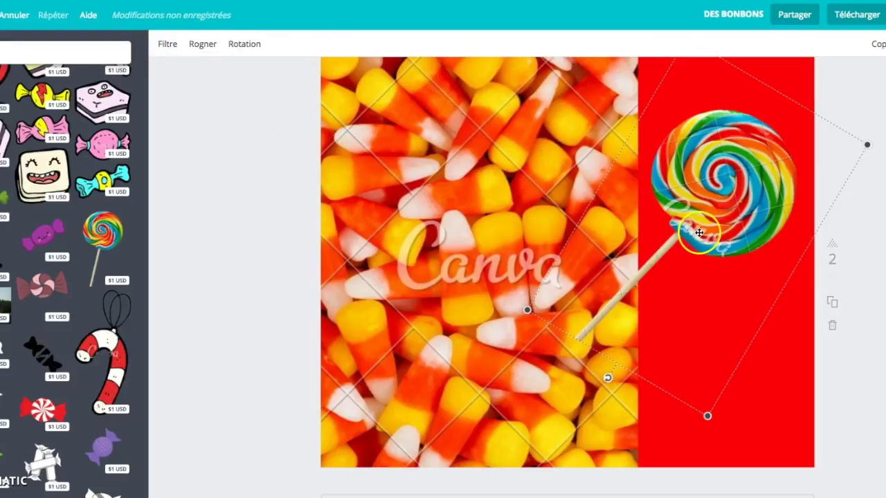
Bring the candy corn photo in front of the lollipop so that it covers the lower part of the stick
scroll(737, 204, "up", 1)
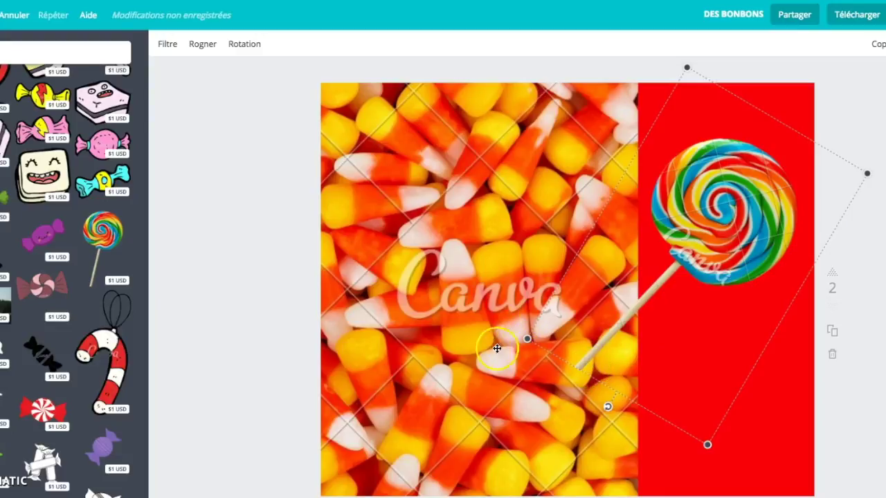
left_click(426, 185)
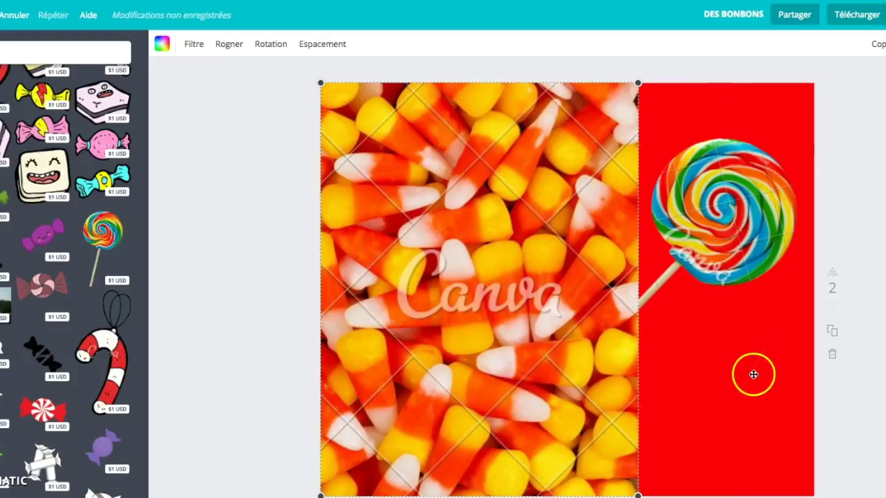
scroll(752, 373, "down", 2)
left_click(738, 200)
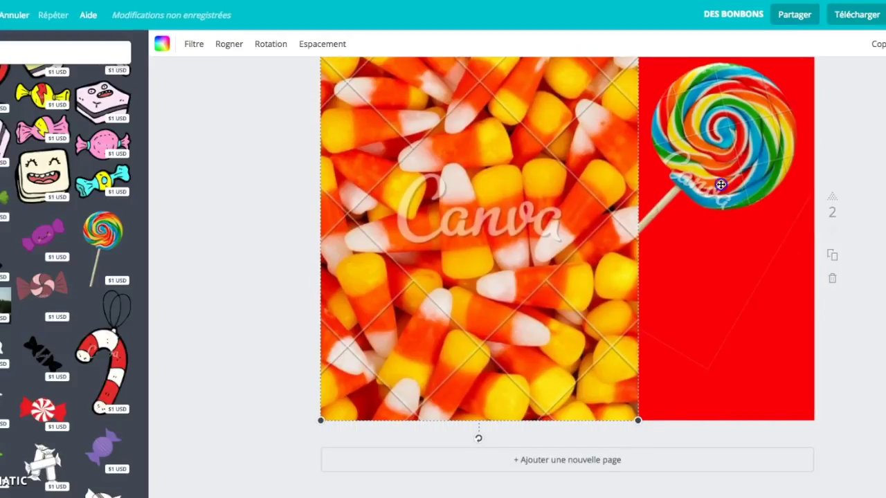
Change the red panel on page 2 to white
left_click(759, 329)
scroll(759, 329, "up", 3)
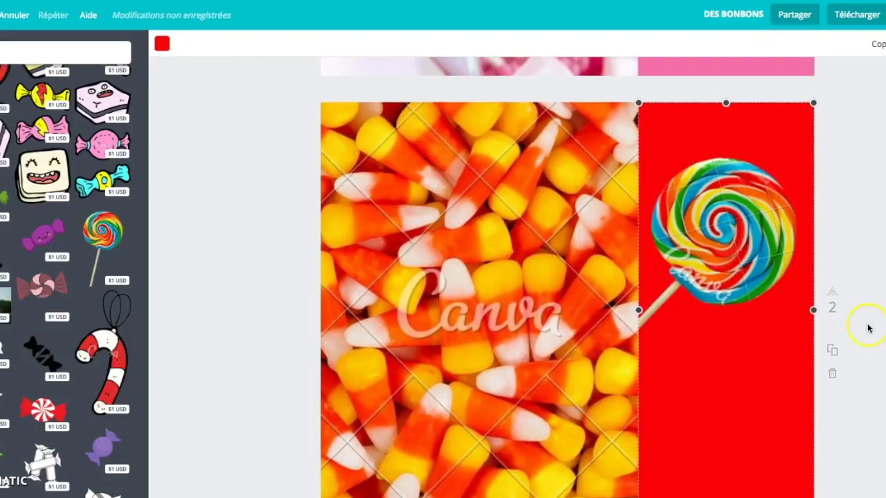
left_click(161, 46)
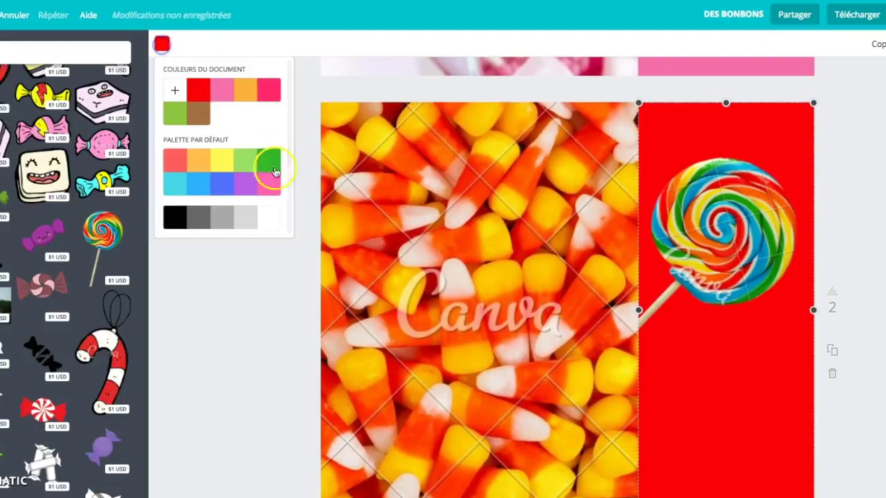
left_click(269, 217)
left_click(855, 217)
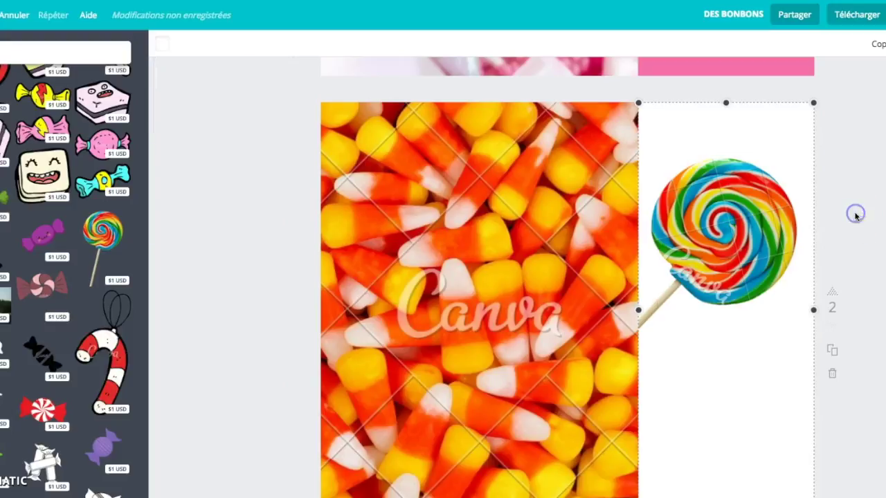
Shrink the lollipop further and position its head near the top of the white panel
left_click_drag(715, 240, 702, 221)
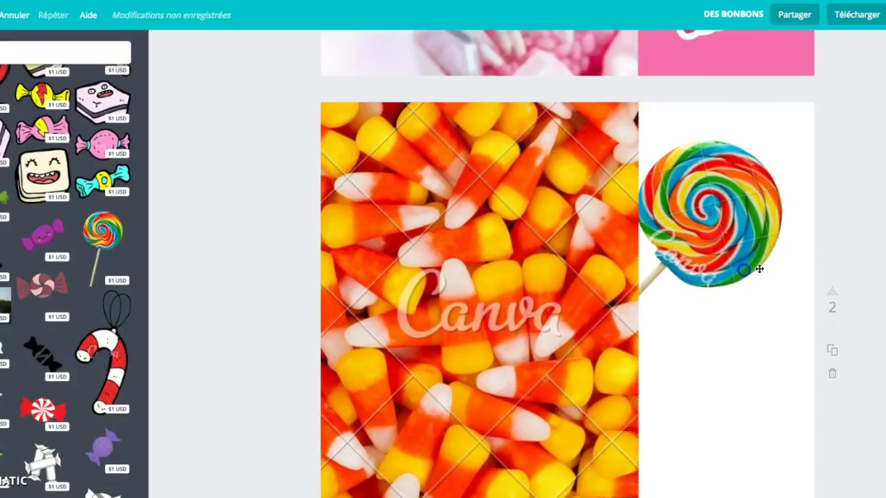
left_click_drag(856, 176, 806, 169)
left_click_drag(722, 219, 747, 213)
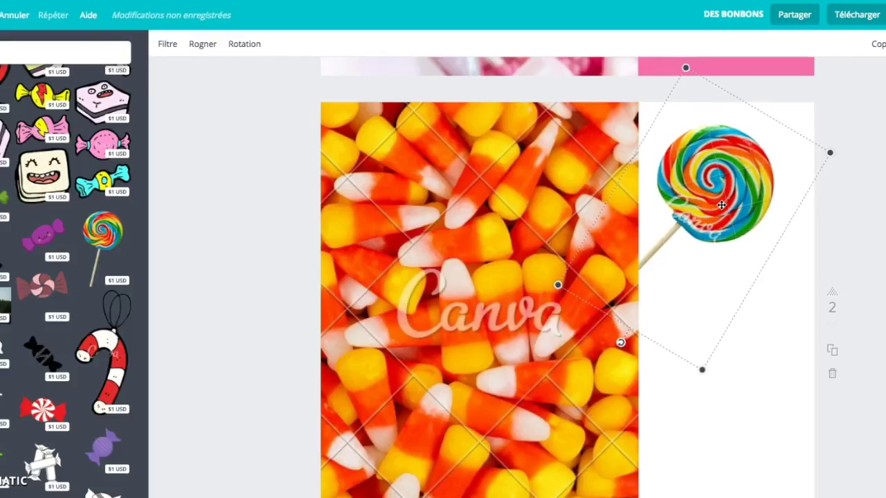
Paste two copies of the lollipop and place them beneath the first to form a vertical column on the white panel
left_click(750, 336)
key("ctrl+v")
key("ctrl+v")
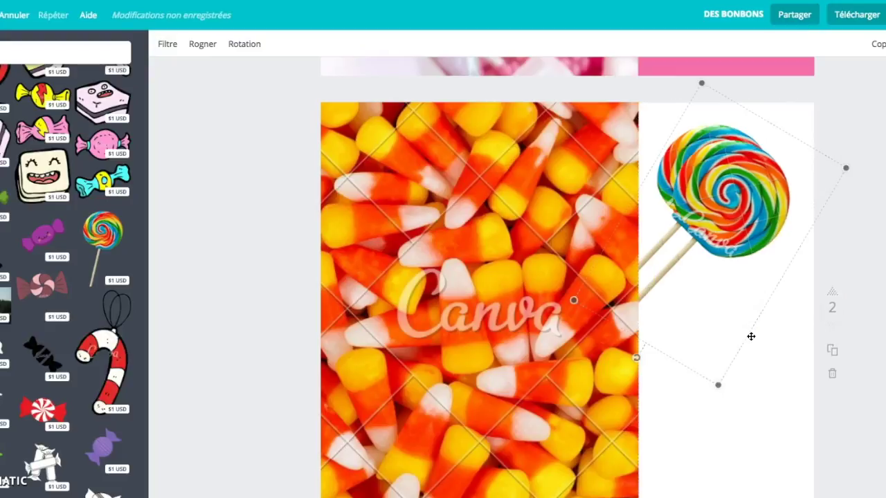
left_click_drag(796, 317, 756, 487)
left_click_drag(738, 265, 721, 306)
left_click_drag(718, 397, 738, 406)
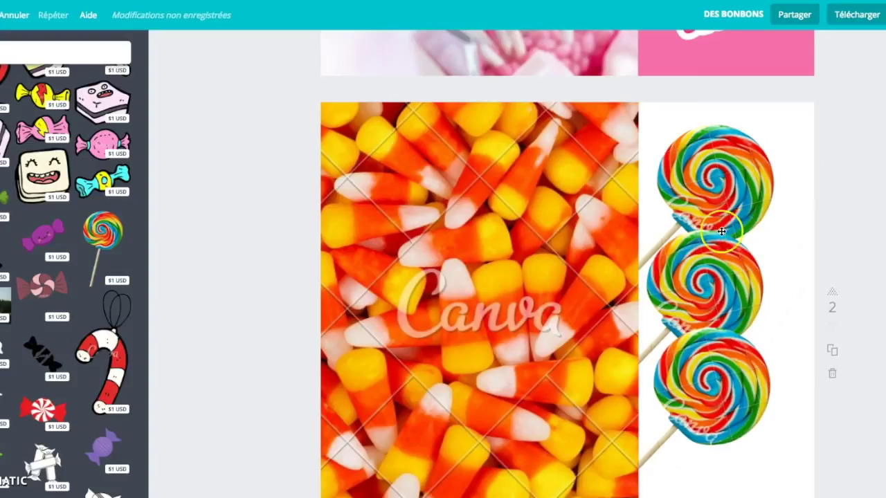
Review page 2's lollipop layout and look through the remaining "bonbon" results for other candy images
scroll(495, 173, "down", 1)
scroll(495, 173, "down", 1)
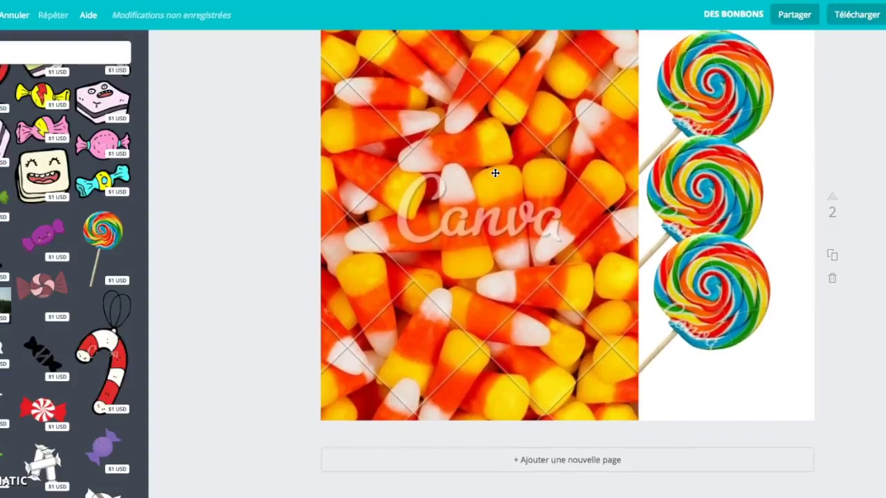
scroll(459, 161, "up", 1)
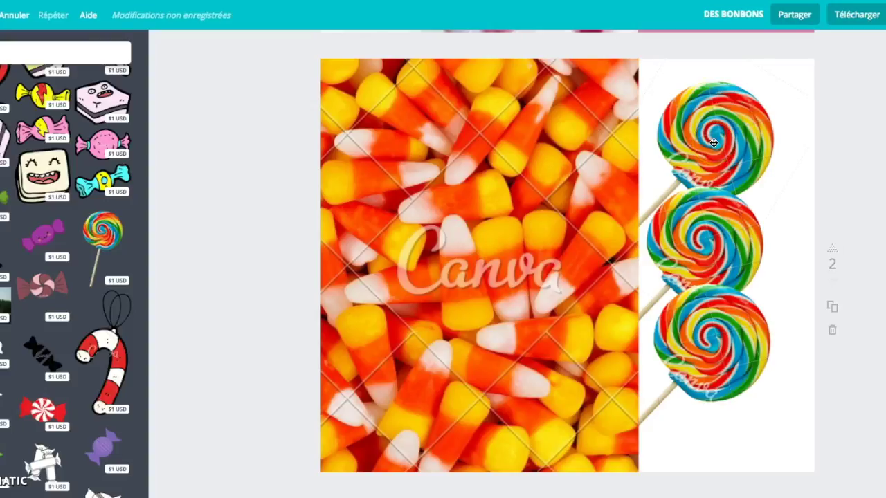
scroll(713, 142, "down", 2)
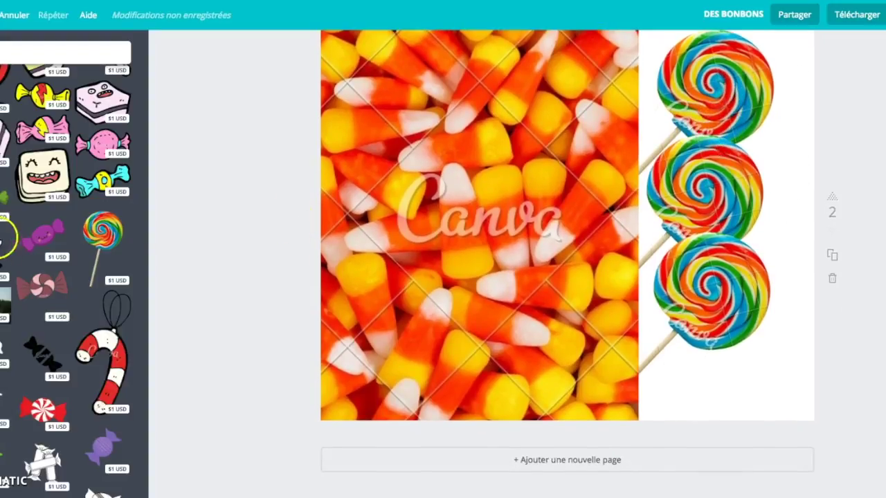
scroll(137, 227, "down", 10)
scroll(137, 228, "down", 5)
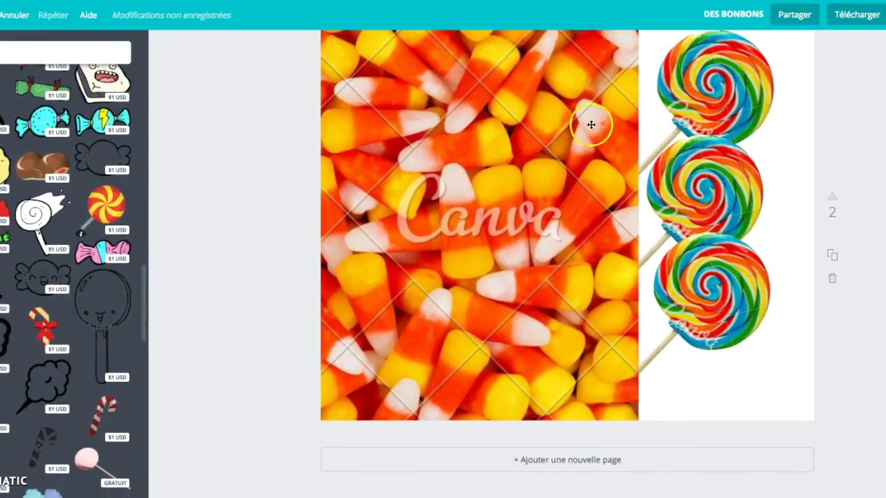
Delete the three rainbow lollipops from the white panel on page 2
left_click(711, 82)
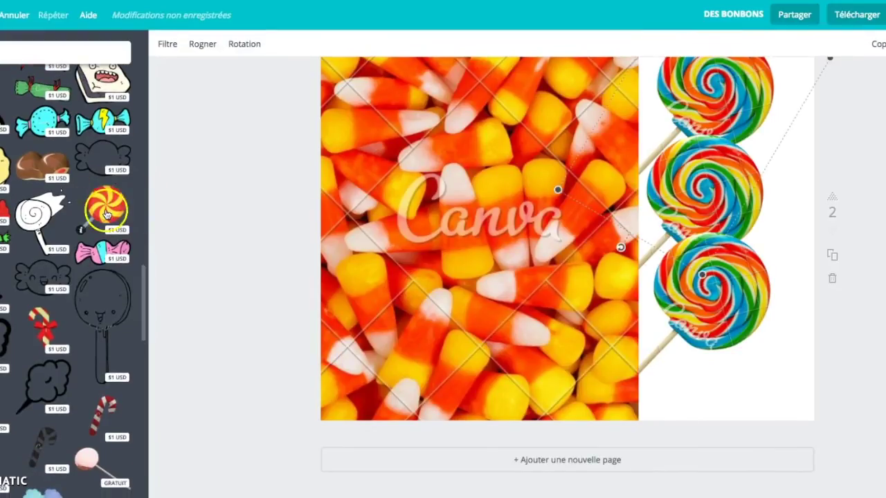
key("Delete")
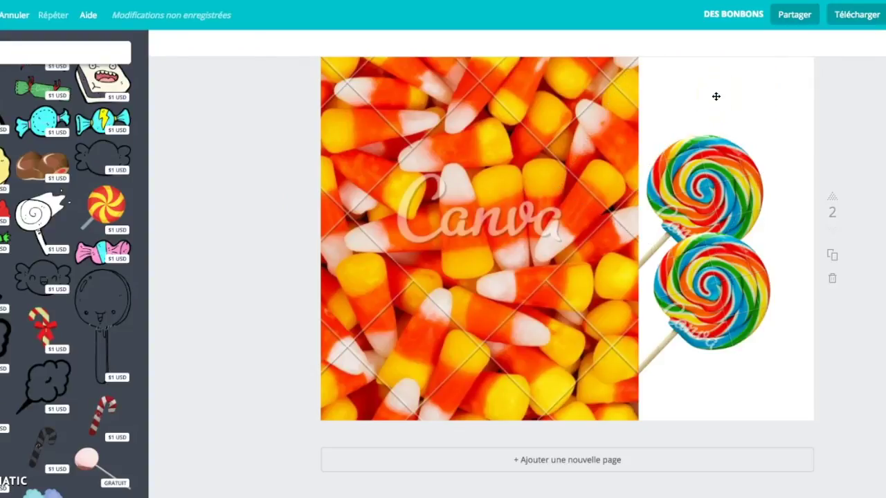
left_click(712, 163)
key("Delete")
left_click(714, 248)
key("Delete")
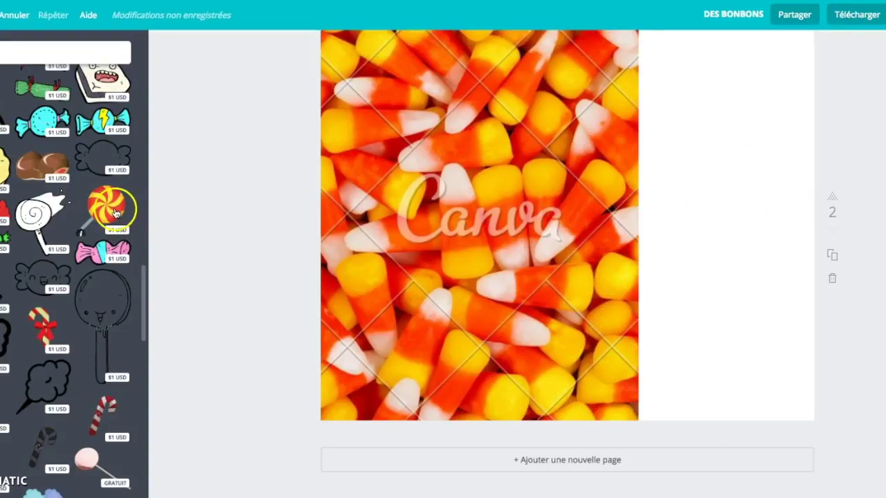
Place a reduced red-and-yellow swirl lollipop high on the white panel, with its stick tucked behind the candy corn photo
left_click(106, 204)
left_click_drag(604, 127, 776, 169)
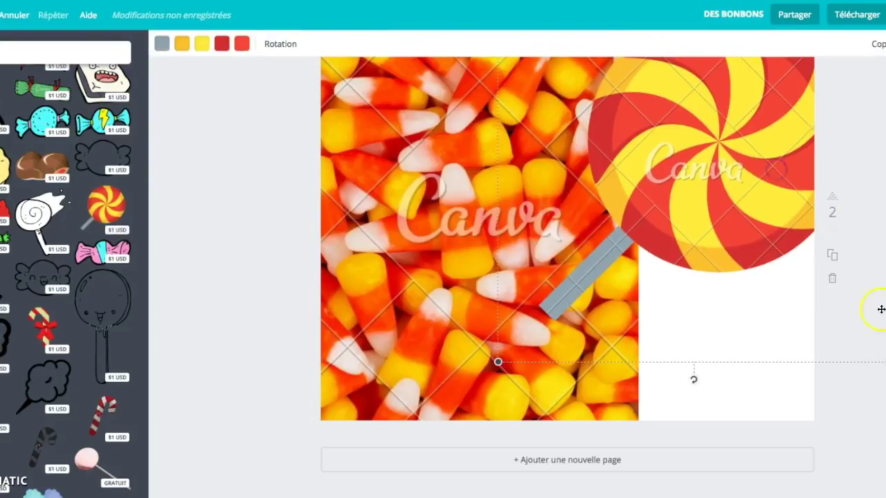
left_click_drag(879, 362, 690, 219)
left_click_drag(680, 127, 780, 226)
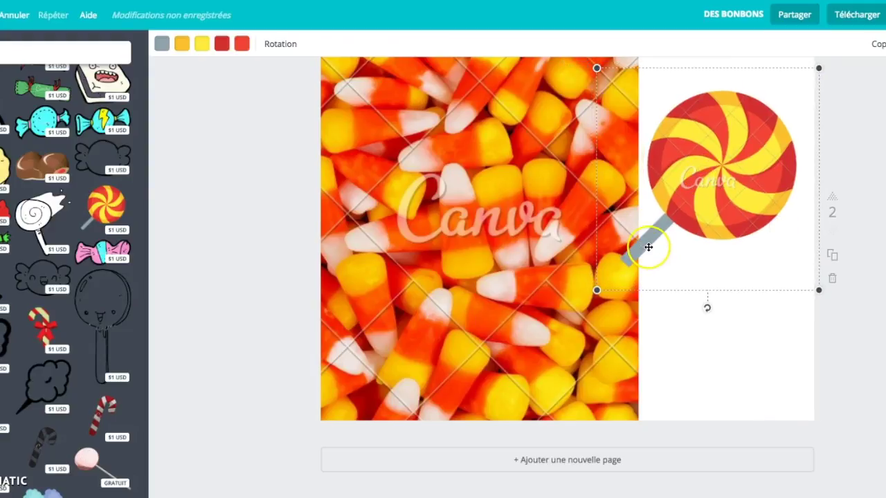
left_click(613, 265)
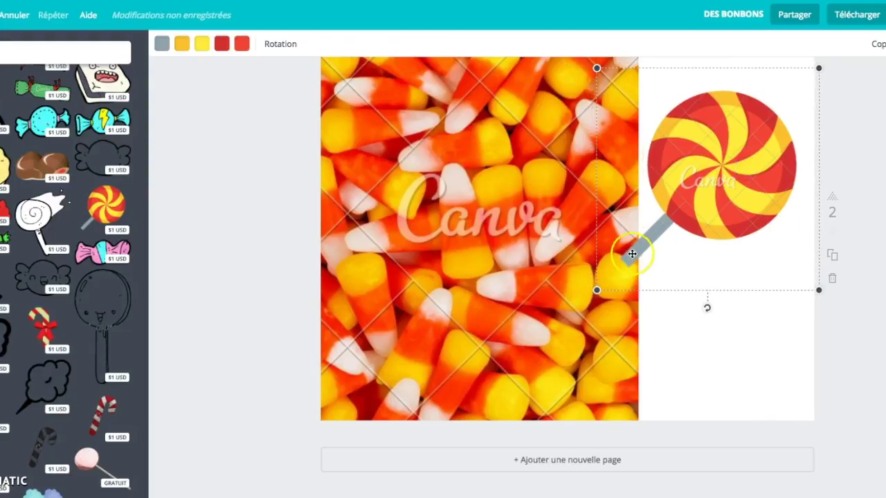
left_click(474, 309)
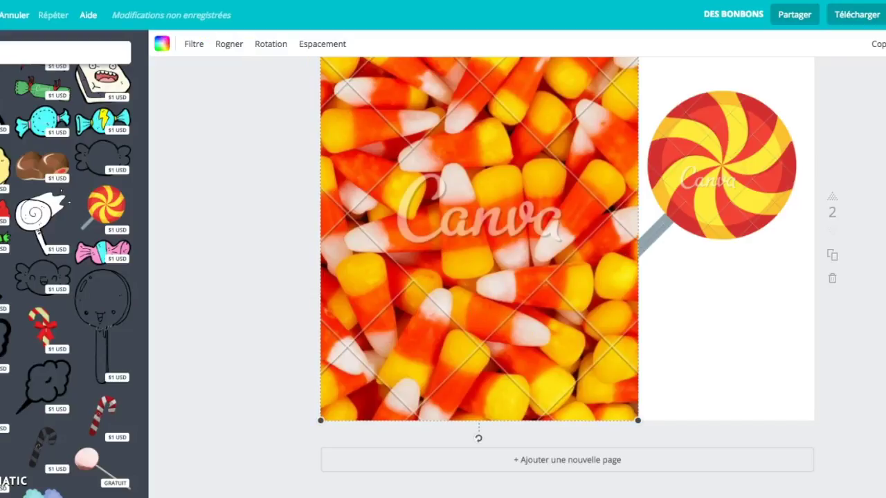
Try the document's yellow on the swirl lollipop's grey stick
left_click(661, 227)
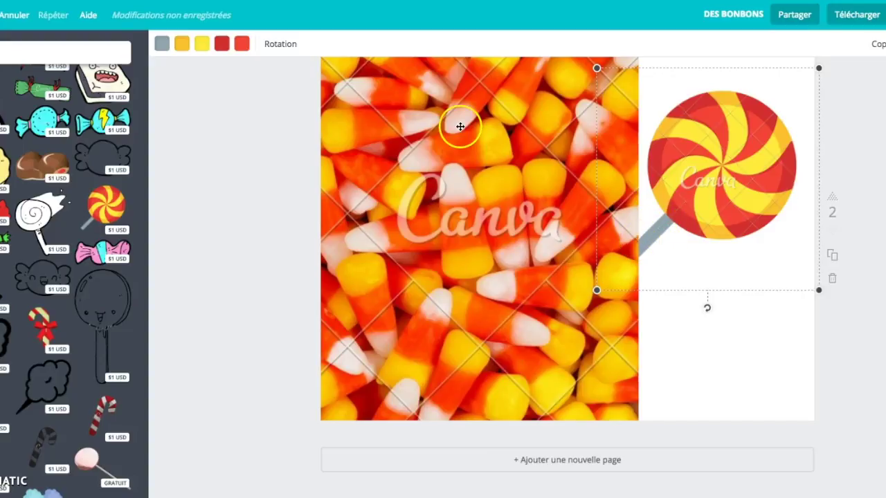
left_click(160, 46)
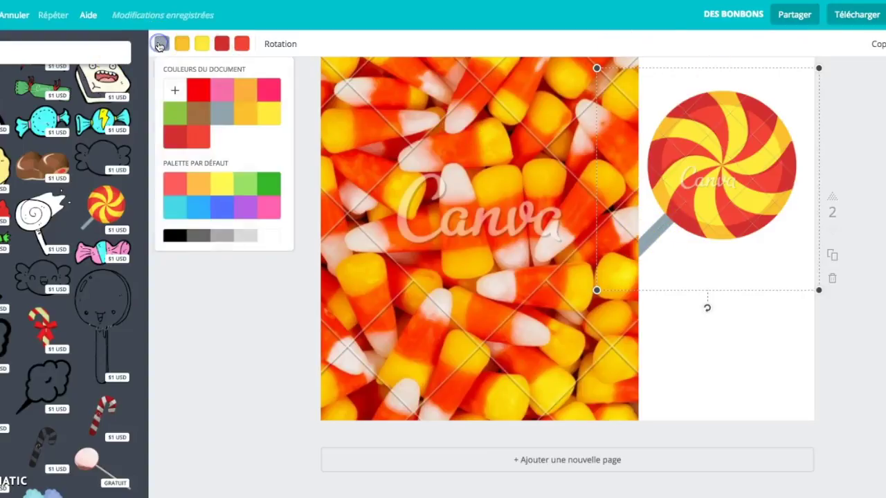
left_click(270, 117)
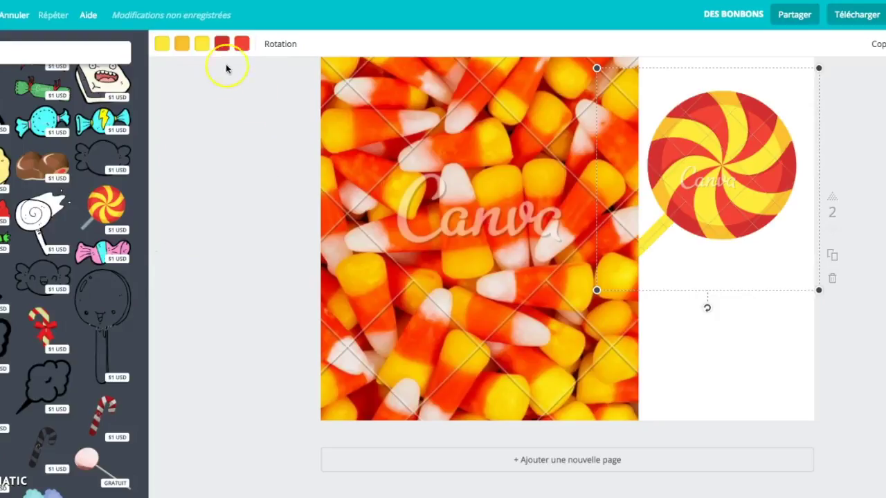
Change the swirl lollipop's lighter red stripes and its stick to the document's bright red
left_click(242, 46)
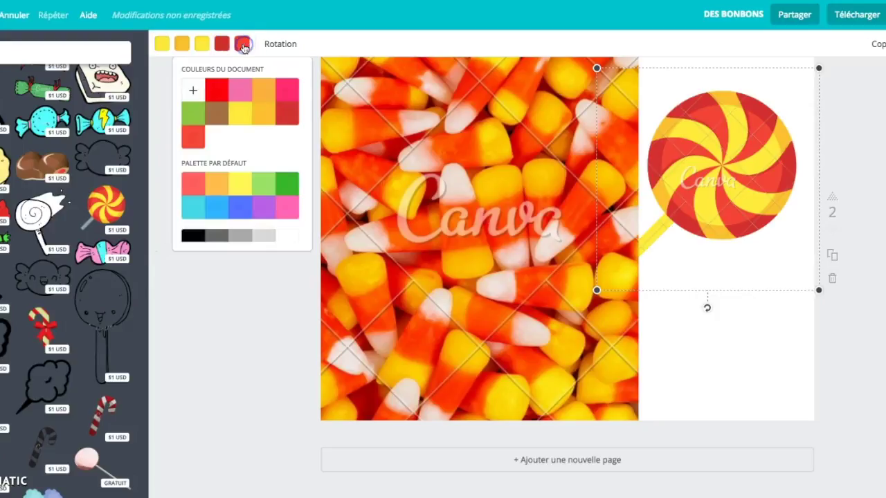
left_click(217, 93)
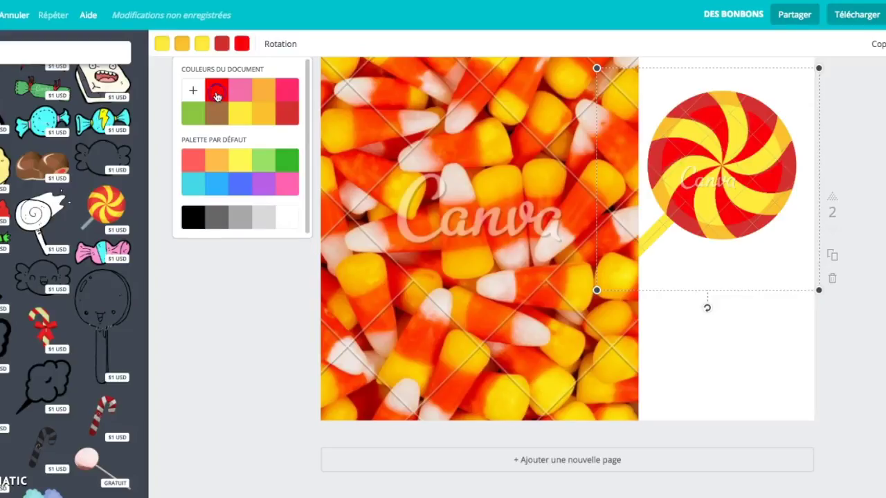
left_click(164, 45)
left_click(199, 89)
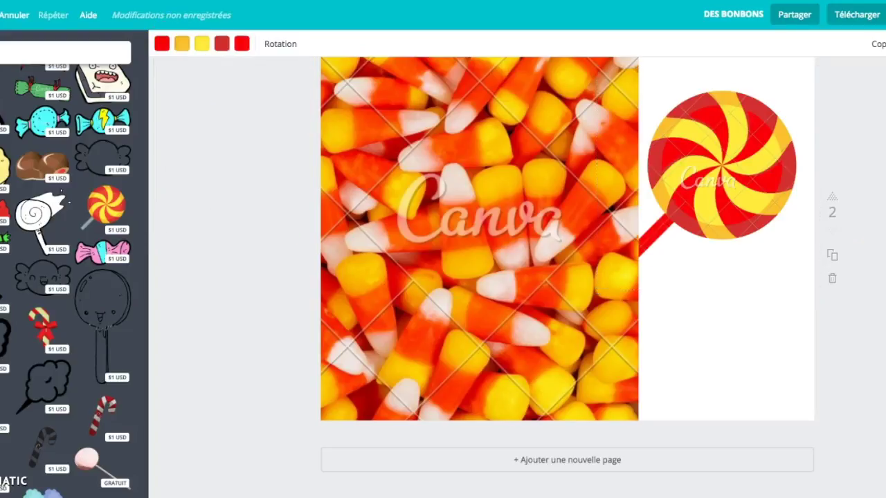
Move the swirl lollipop slightly higher on the white panel
left_click_drag(751, 223, 769, 185)
left_click(755, 353)
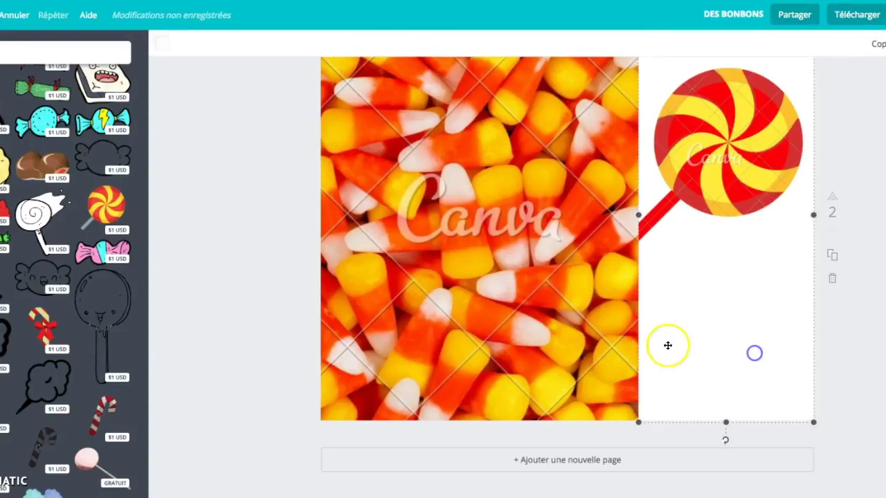
scroll(674, 337, "up", 3)
scroll(653, 319, "down", 3)
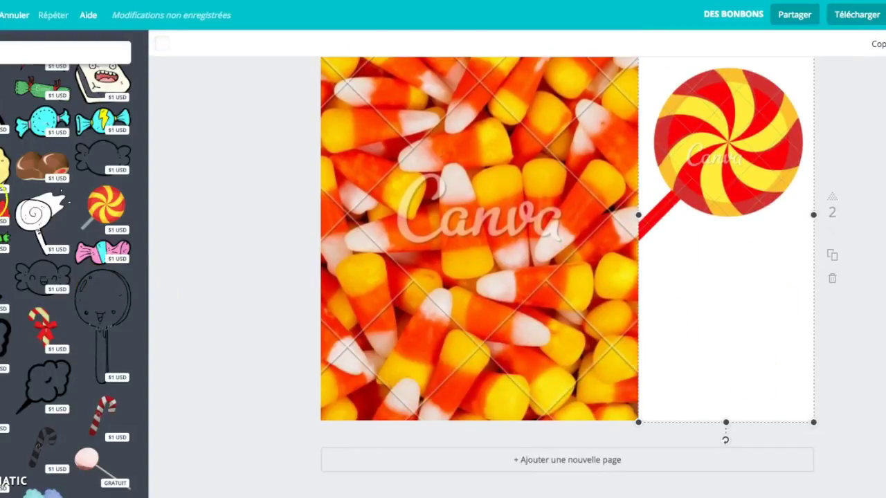
Add a body text line near the bottom of page 2 reading "INSCRIPTIONS"
left_click(0, 201)
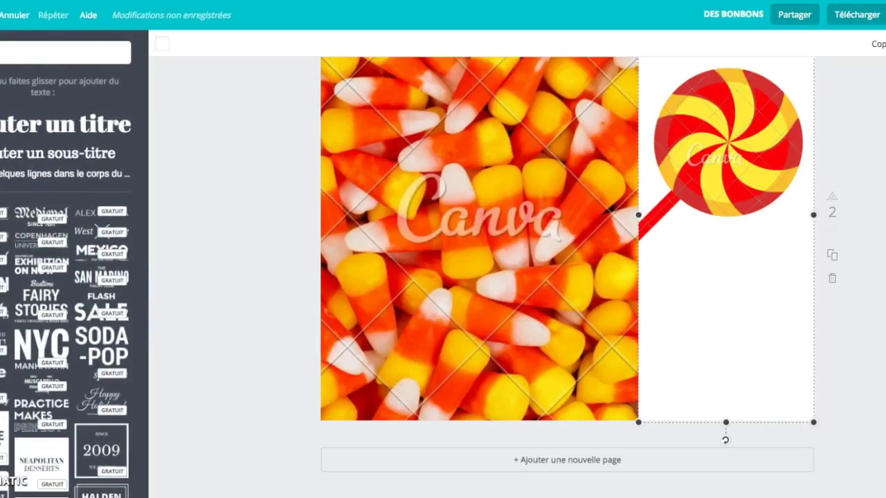
left_click_drag(24, 173, 719, 370)
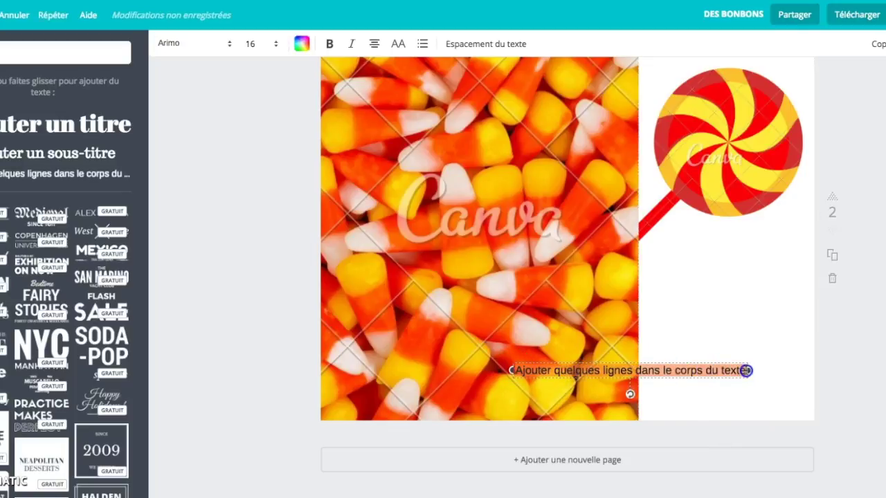
type("INSCRIPTIONStexte")
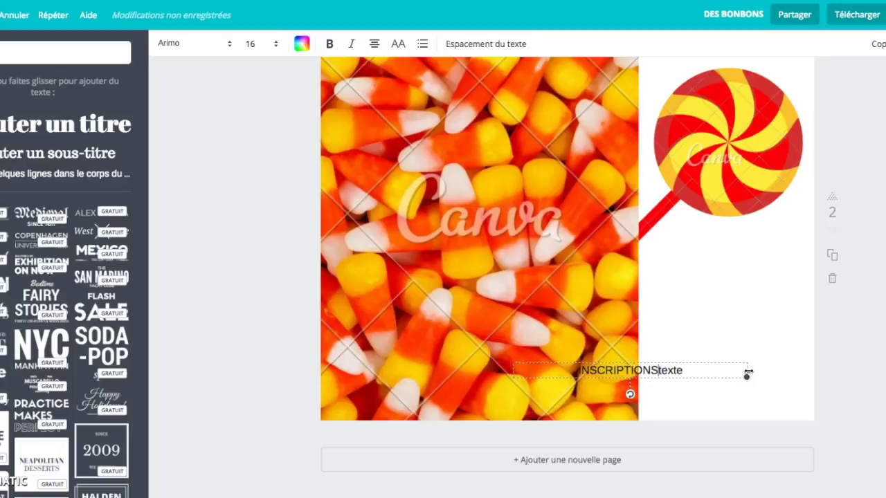
left_click_drag(727, 368, 668, 370)
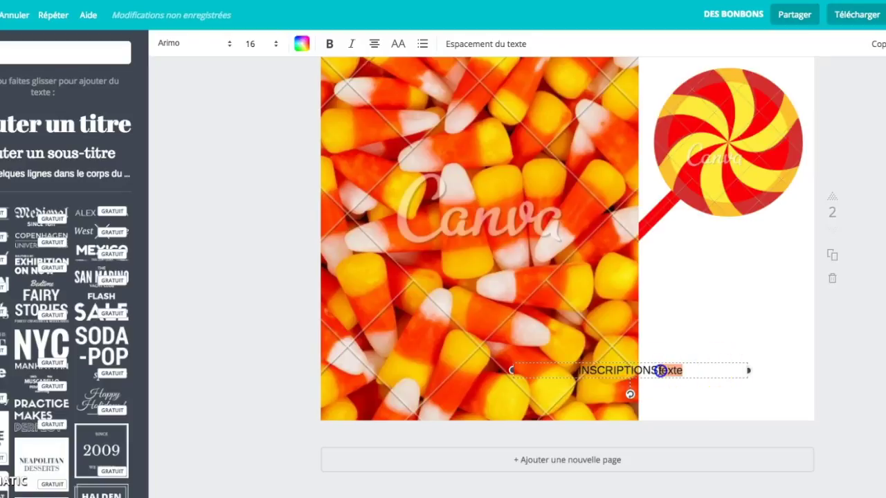
key("BackSpace")
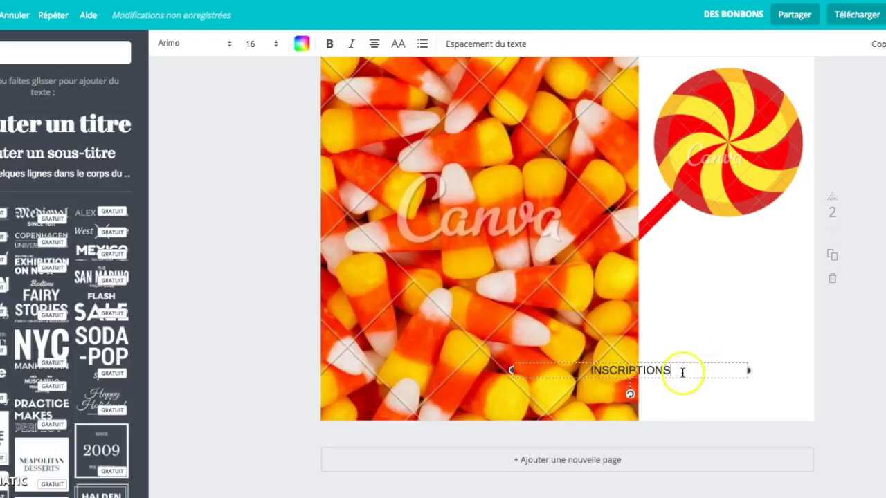
Format the "INSCRIPTIONS" text as size 32, bold and bright red
left_click_drag(682, 370, 577, 371)
left_click(274, 43)
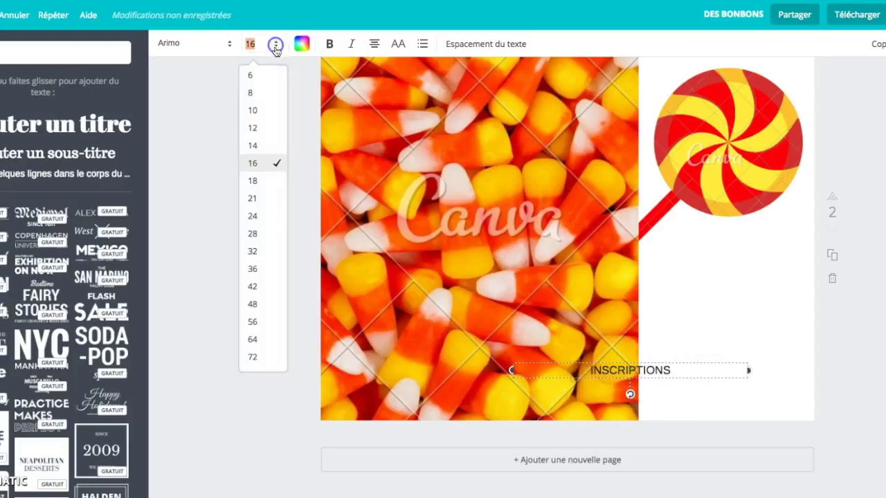
left_click(263, 252)
left_click(330, 43)
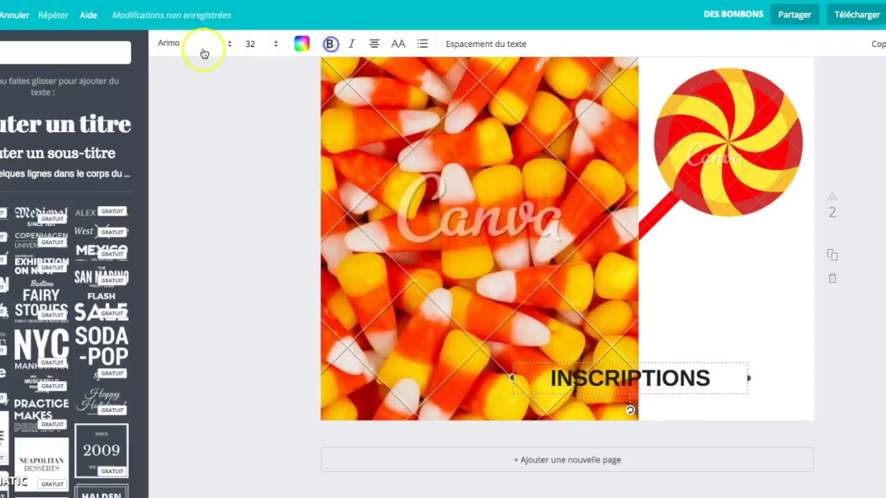
left_click(302, 45)
left_click(276, 89)
Narrow the "INSCRIPTIONS" text box and position the word within the lower part of the white panel
left_click_drag(641, 361, 718, 366)
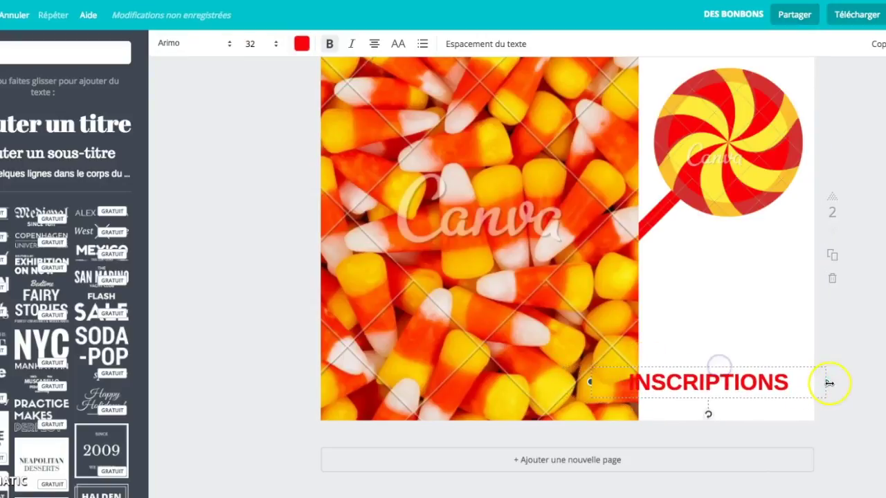
left_click_drag(828, 382, 787, 383)
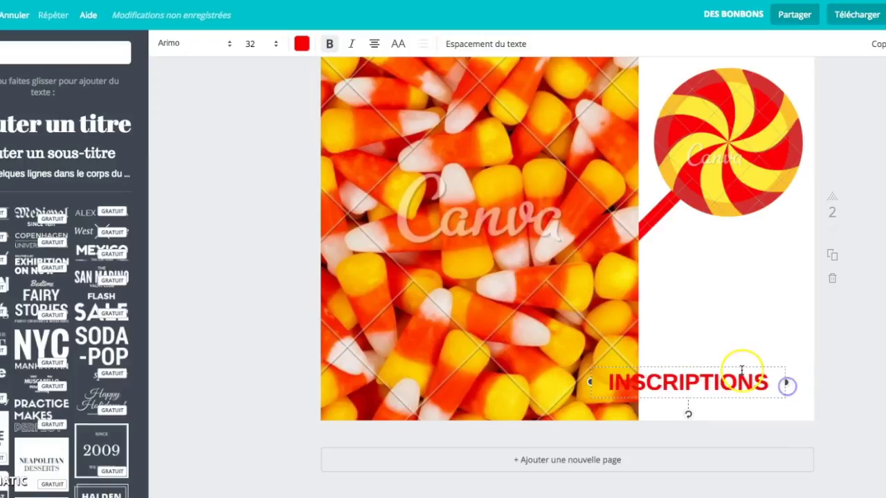
left_click_drag(741, 364, 777, 366)
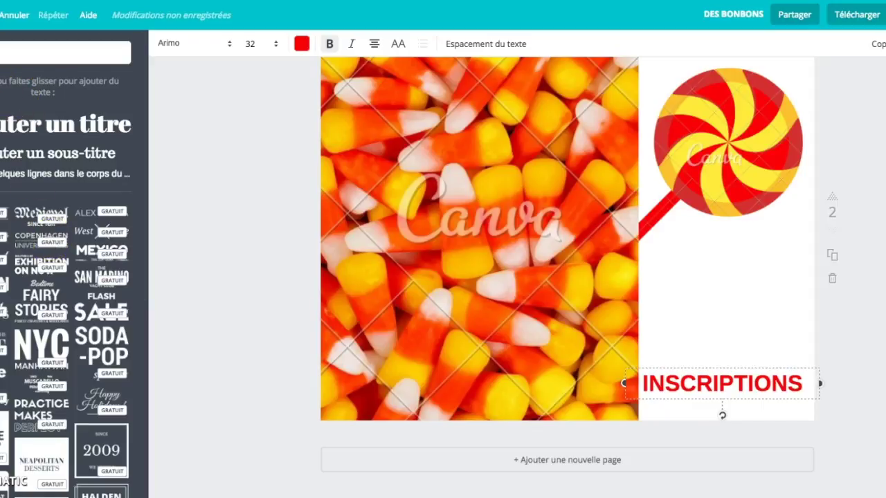
Add the green curved arrow from the Lignes elements to the lower white panel
left_click(0, 138)
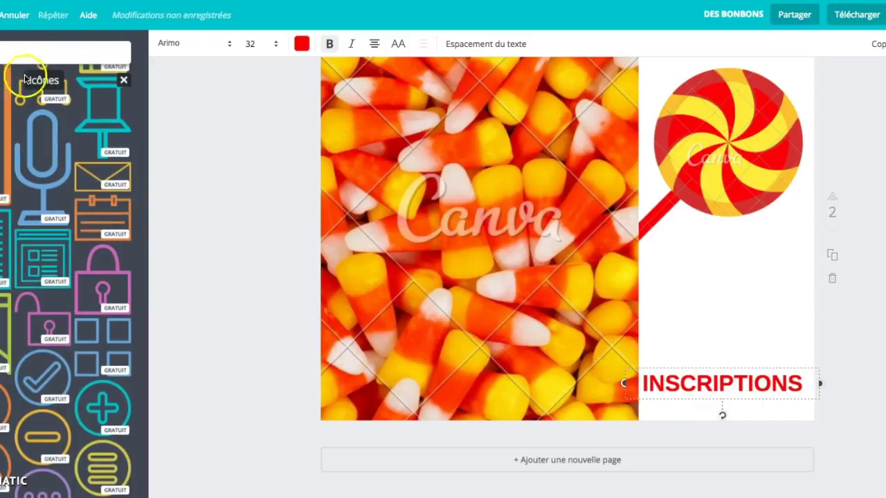
left_click(35, 79)
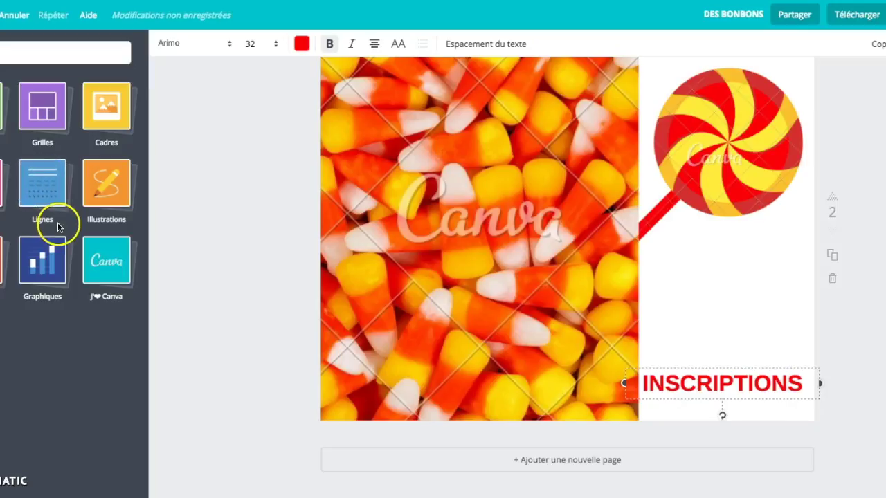
left_click(27, 186)
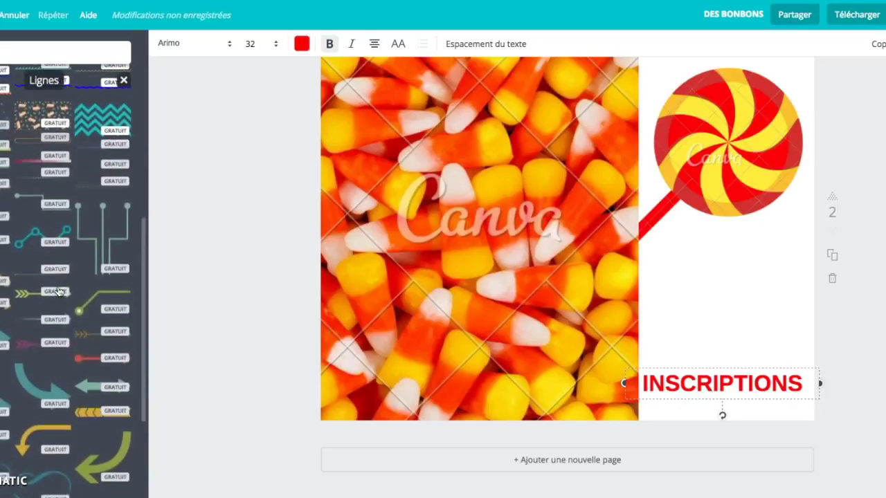
scroll(107, 317, "down", 3)
left_click_drag(106, 295, 775, 309)
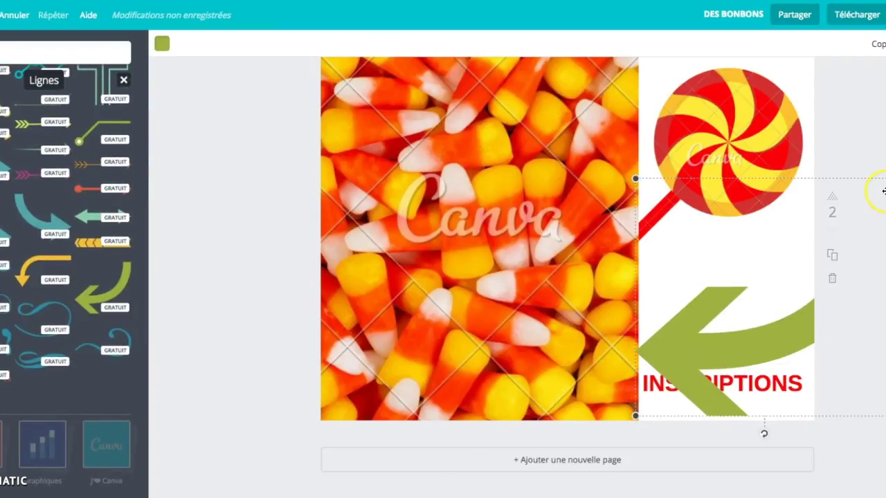
Shrink the arrow and rotate it to point down in the white panel's lower corner, raising "INSCRIPTIONS" above it
left_click_drag(884, 179, 668, 385)
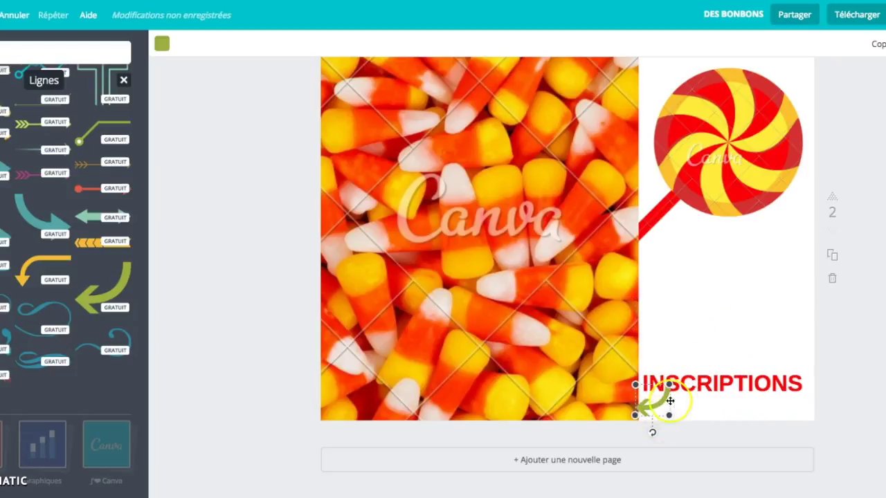
left_click_drag(651, 433, 794, 403)
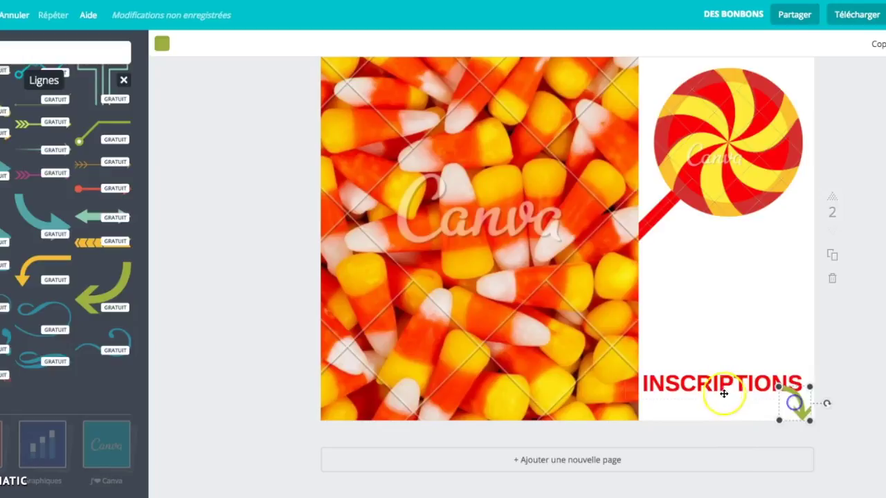
left_click_drag(724, 392, 722, 373)
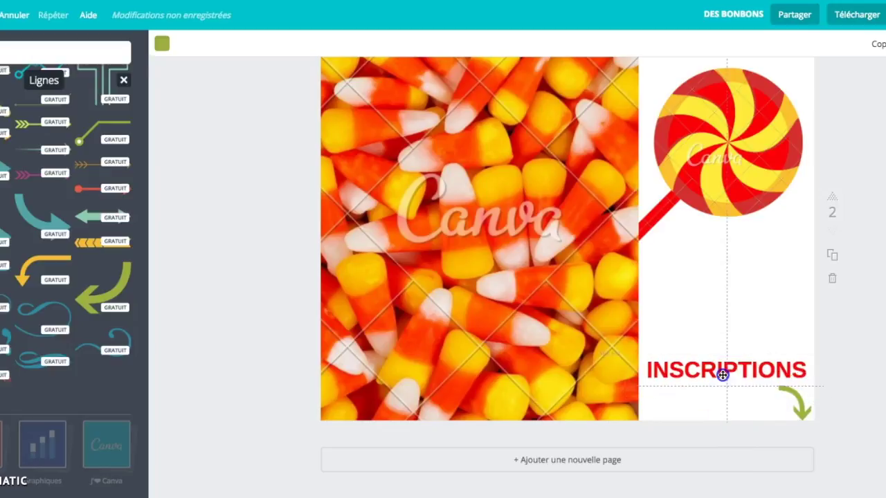
Nudge the arrow under the end of "INSCRIPTIONS" and recolour it with the document's bright red
left_click(791, 395)
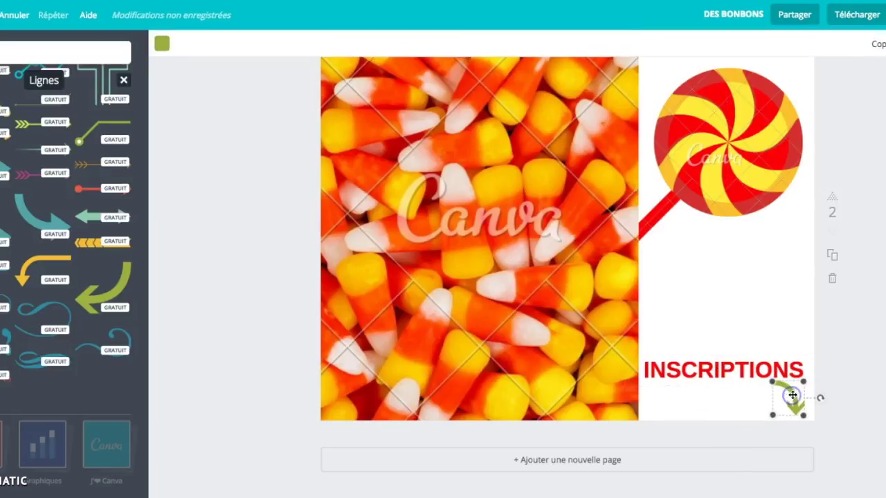
left_click(162, 47)
left_click(201, 91)
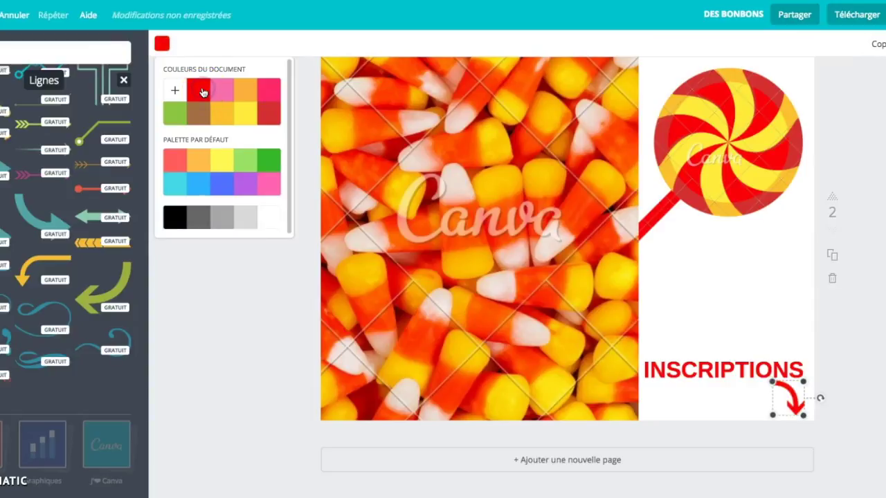
key("Escape")
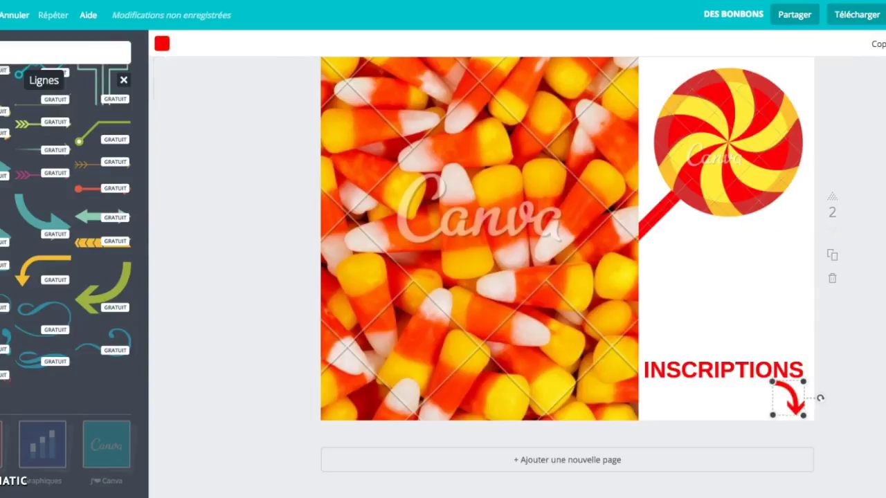
Duplicate page 2 with its candy photo, lollipop, "INSCRIPTIONS" text and red arrow
scroll(709, 269, "up", 1)
scroll(709, 268, "down", 1)
left_click(832, 257)
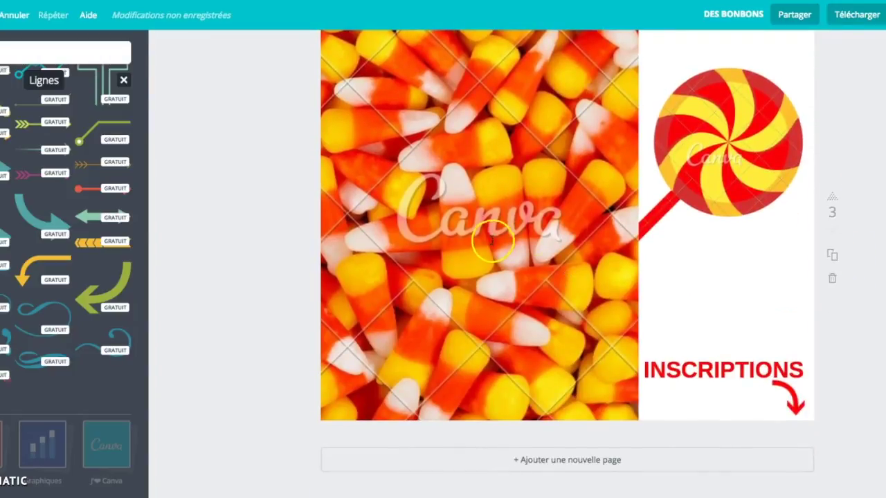
scroll(587, 235, "up", 3)
scroll(589, 240, "down", 2)
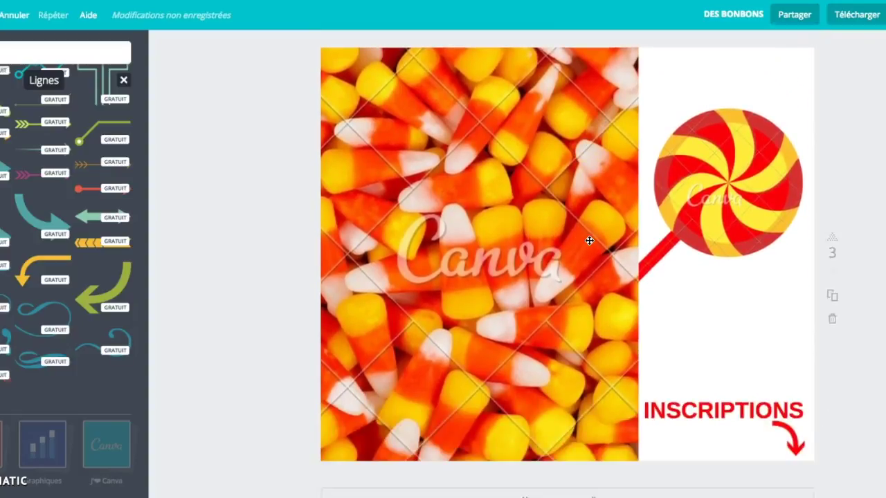
scroll(589, 240, "down", 1)
On page 3, narrow the candy photo to a thin vertical strip and delete the lollipop
left_click(507, 236)
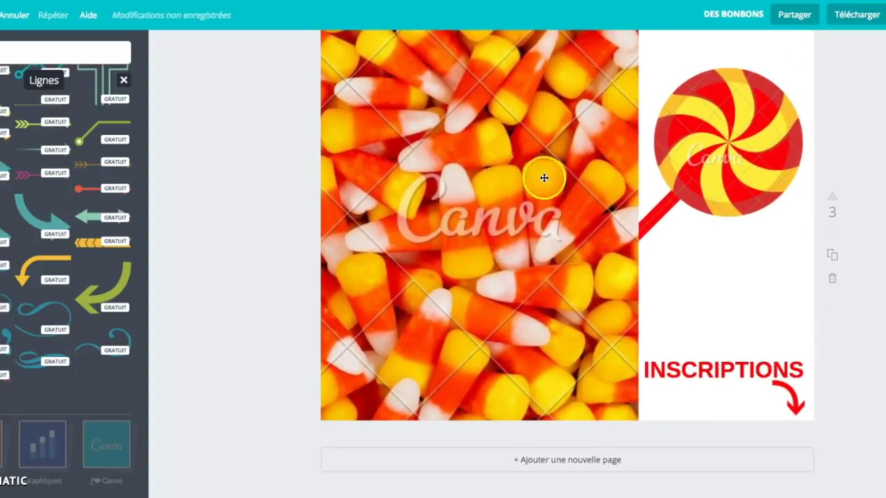
left_click(514, 164)
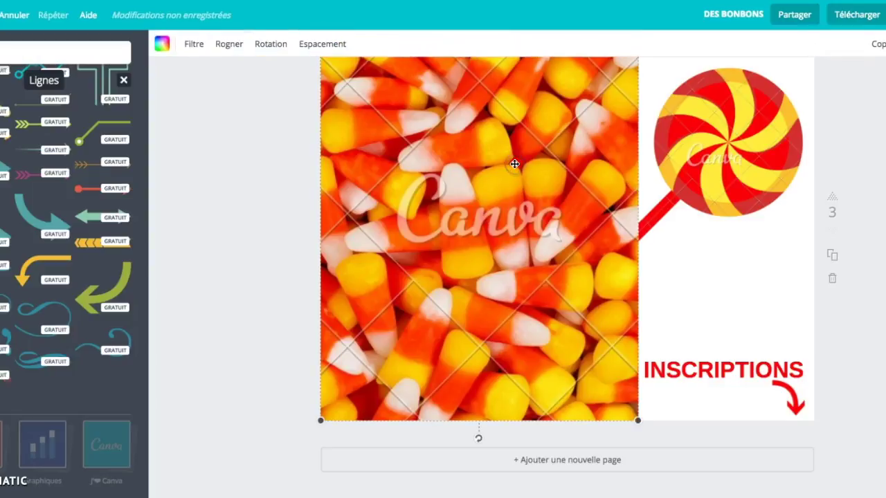
left_click_drag(319, 424, 593, 429)
left_click(707, 209)
scroll(710, 182, "up", 1)
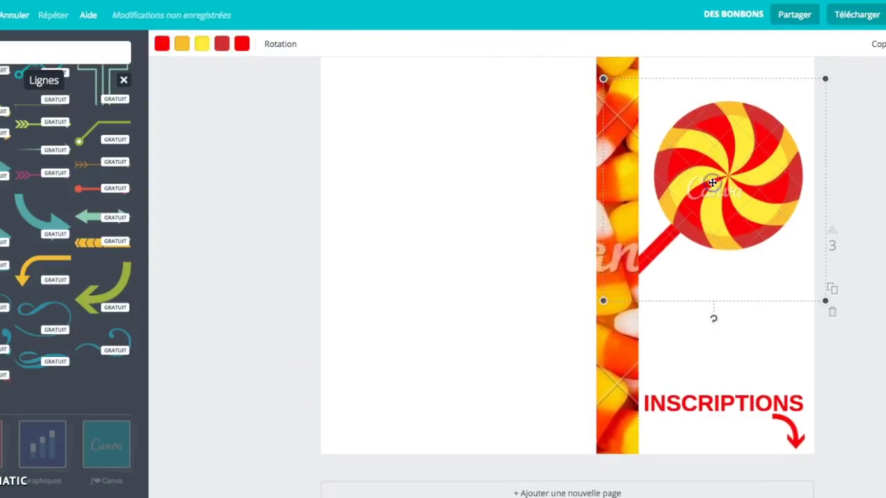
key("Delete")
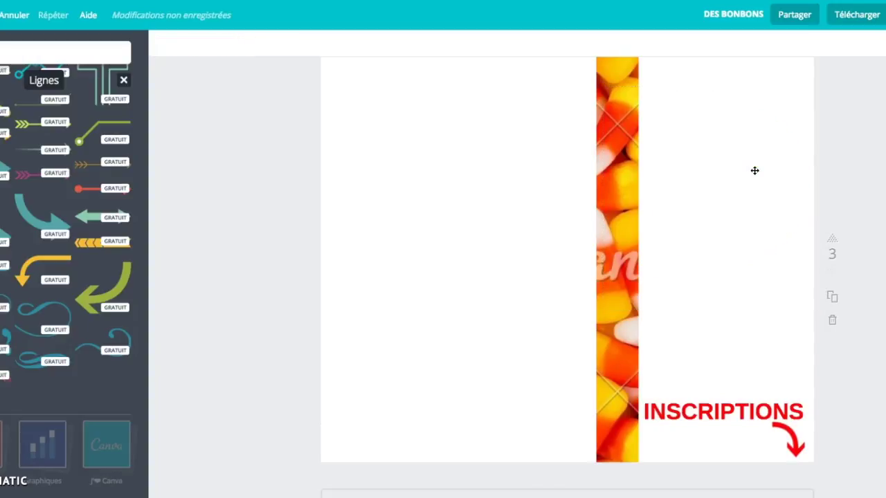
Move the candy strip to the page's right edge, widen it to about 121, and shift "INSCRIPTIONS" and its arrow clear of it
left_click_drag(629, 217, 789, 212)
scroll(789, 212, "up", 1)
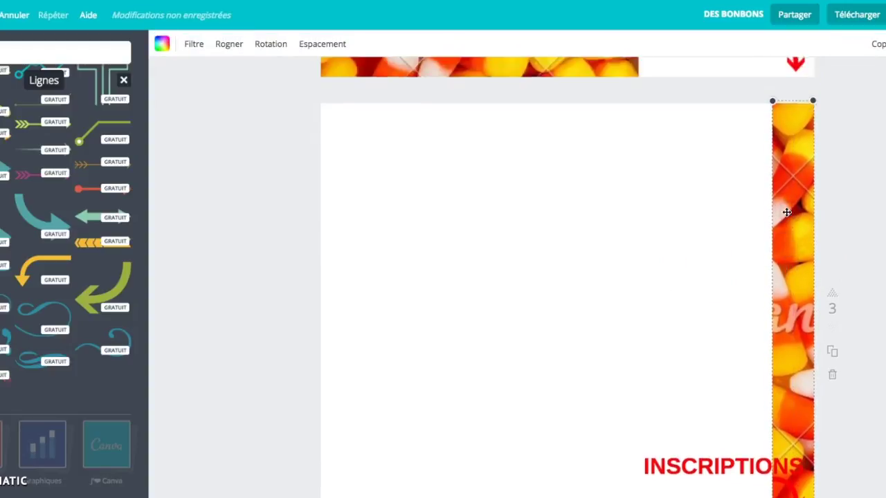
scroll(786, 228, "down", 2)
left_click_drag(770, 422, 749, 422)
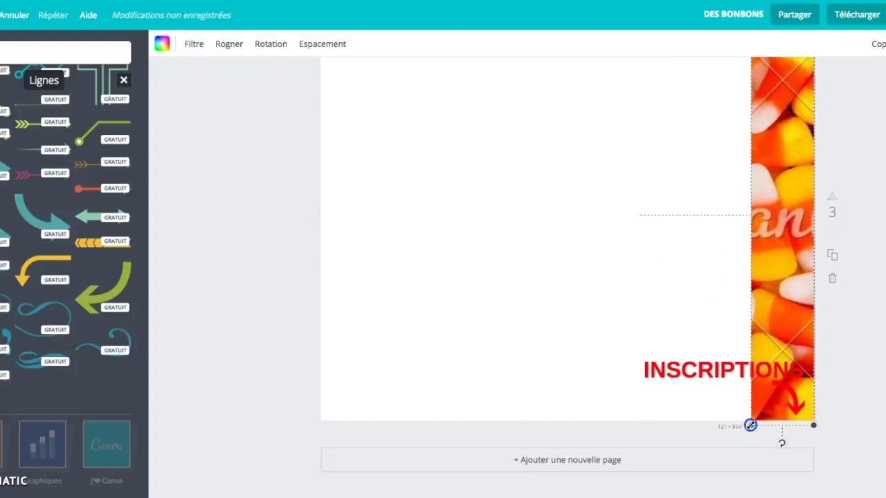
left_click_drag(707, 369, 604, 377)
left_click_drag(796, 401, 704, 409)
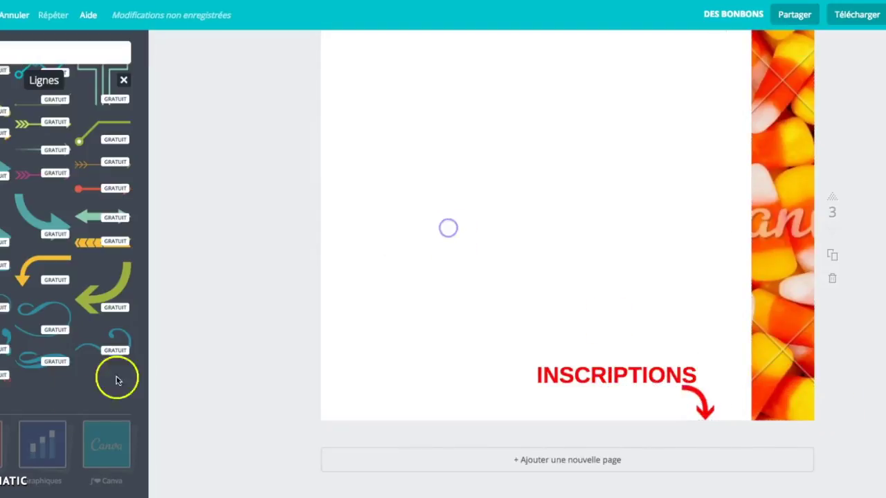
Add the uploaded black-and-white photo of a woman with crossed arms to page 3, shrink it to about half size and lower it
left_click(123, 80)
scroll(42, 299, "down", 10)
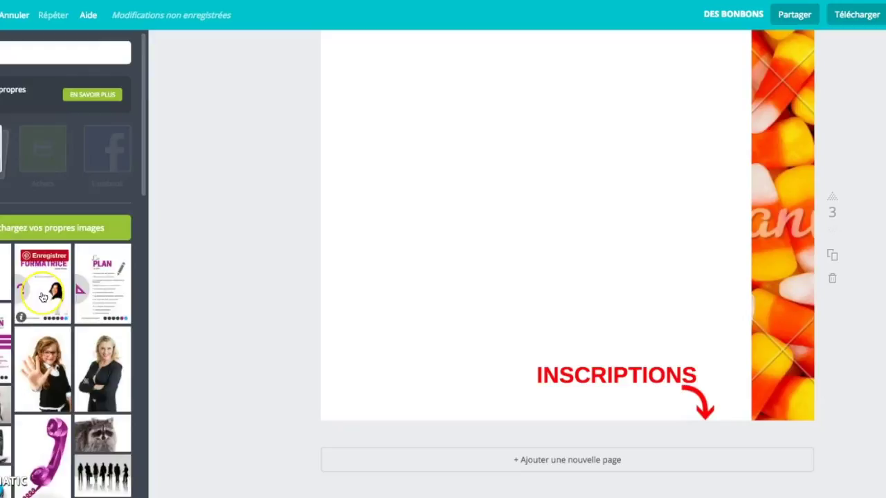
scroll(43, 299, "down", 8)
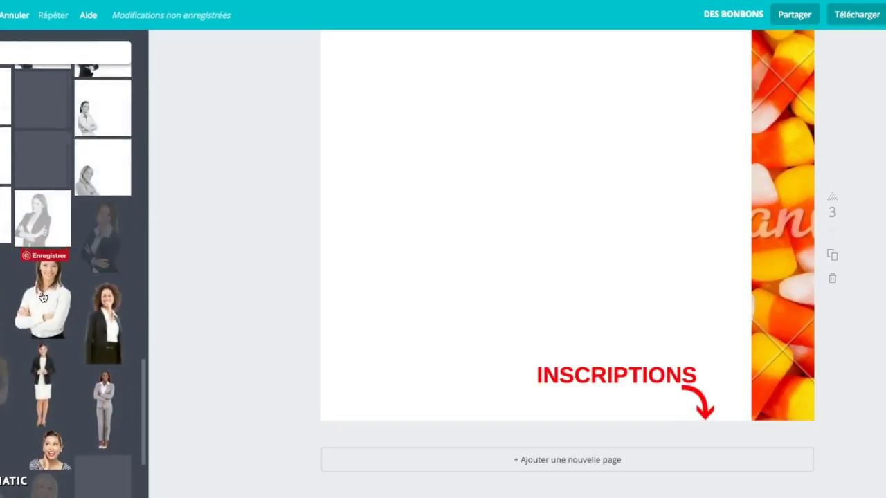
left_click_drag(42, 256, 467, 227)
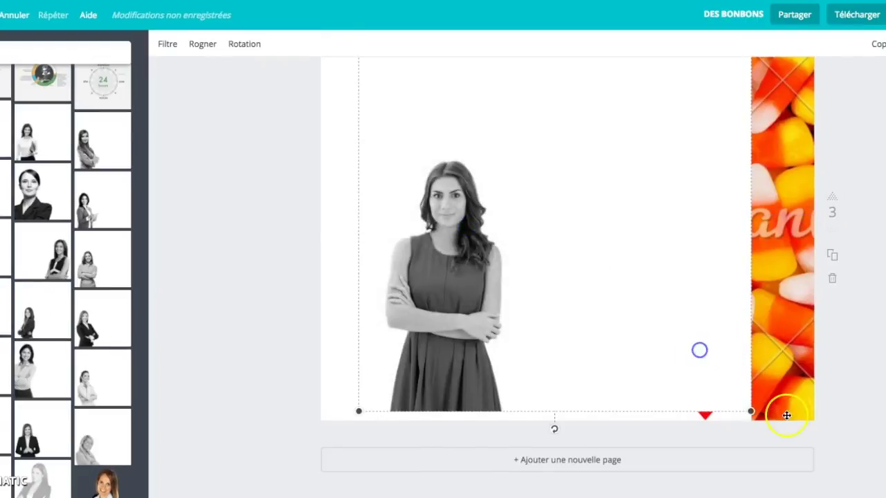
left_click_drag(754, 414, 520, 277)
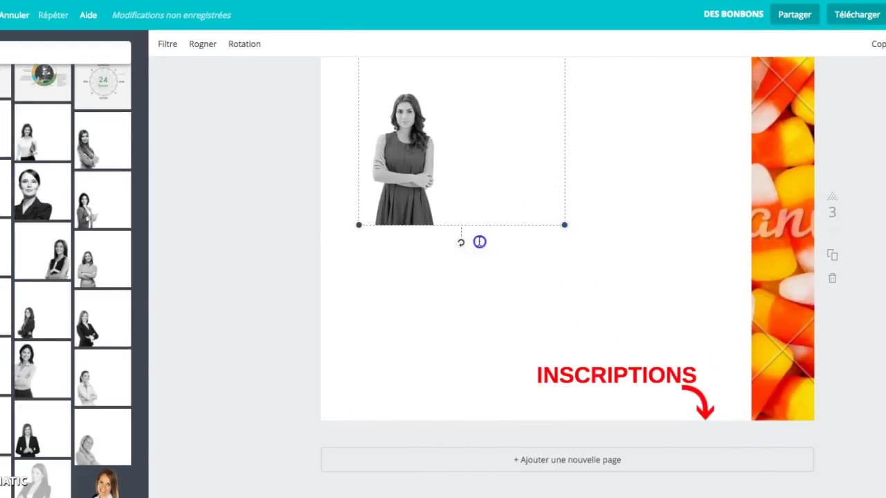
left_click_drag(477, 212, 456, 294)
Move "INSCRIPTIONS" and the red arrow beneath the woman's photo, then align her above the word
left_click_drag(595, 376, 416, 348)
left_click_drag(716, 402, 470, 384)
left_click(472, 283)
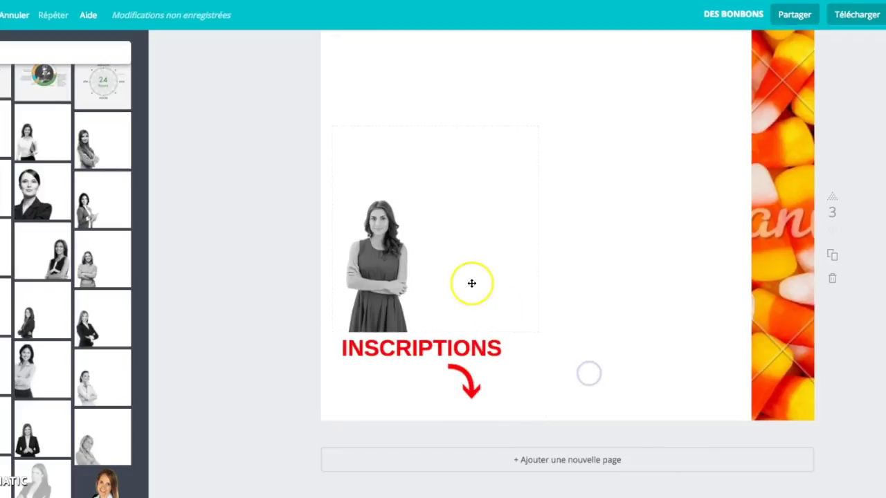
left_click_drag(367, 273, 404, 280)
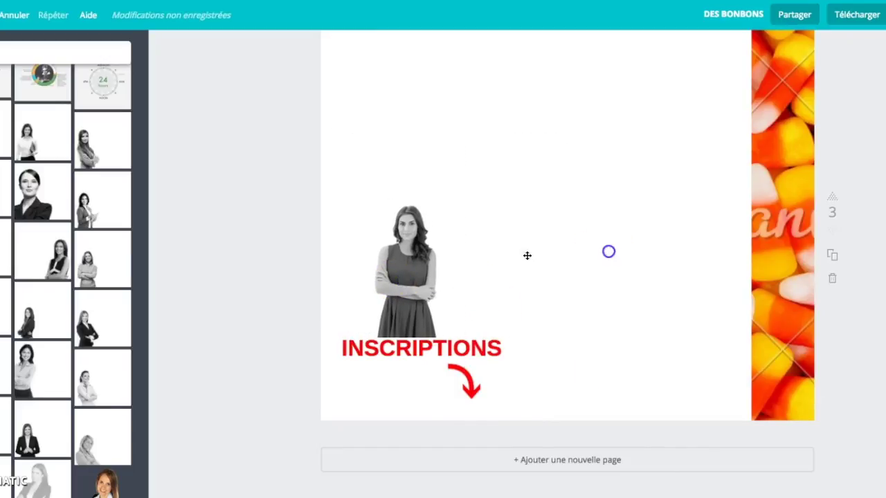
Replace the word "INSCRIPTIONS" on page 3 with "RECEVEZ MON EBOOK GRATUITEMENT"
left_click(374, 350)
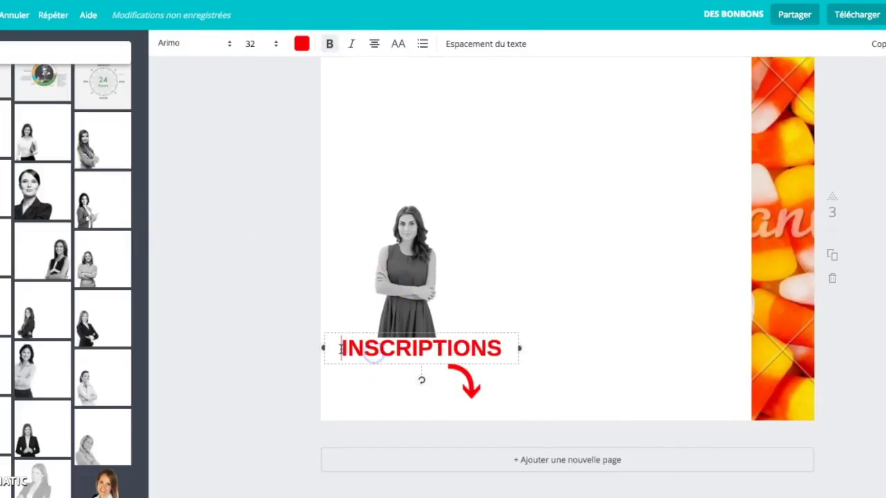
left_click_drag(340, 348, 531, 356)
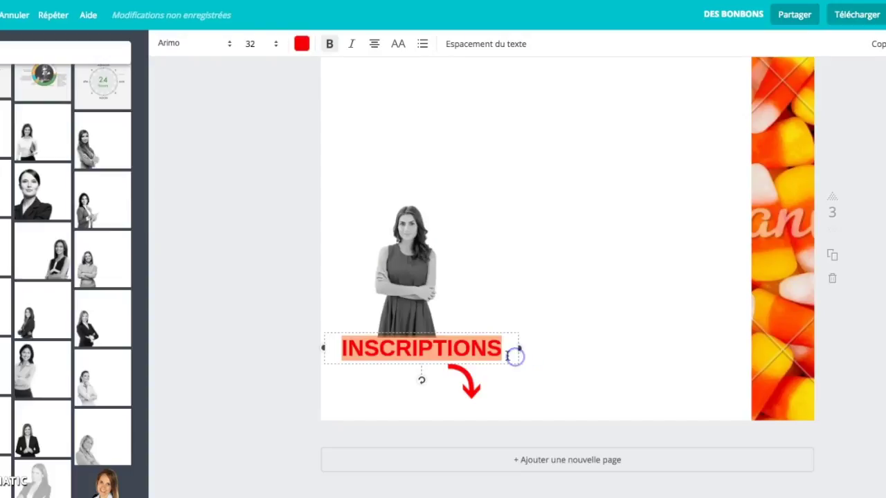
type("RECEVEZ ")
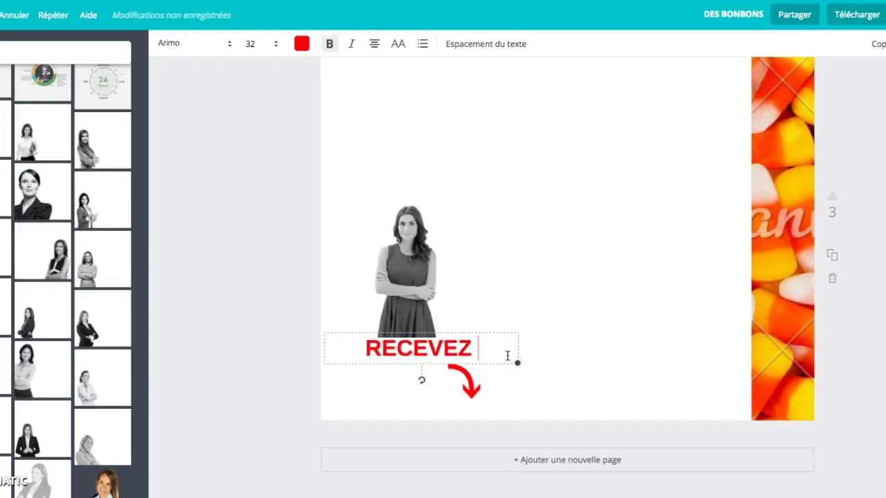
type("MON EBOO")
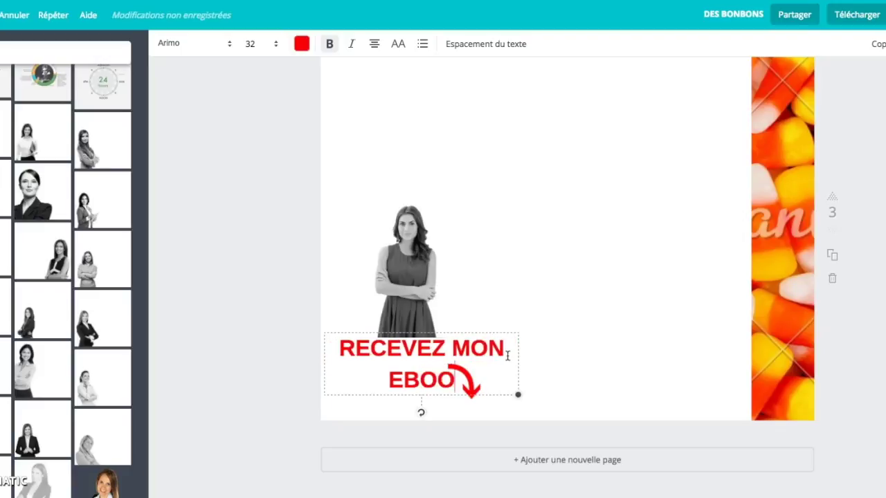
type("K GRATUI")
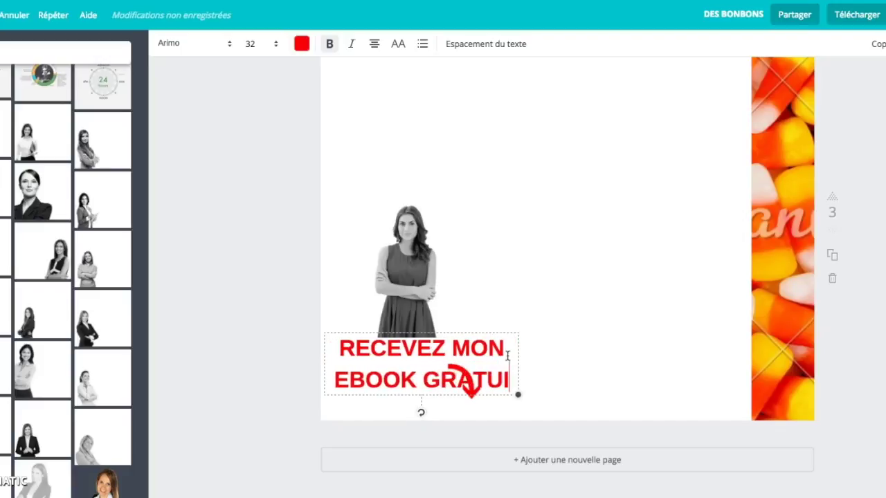
type("TEMENT")
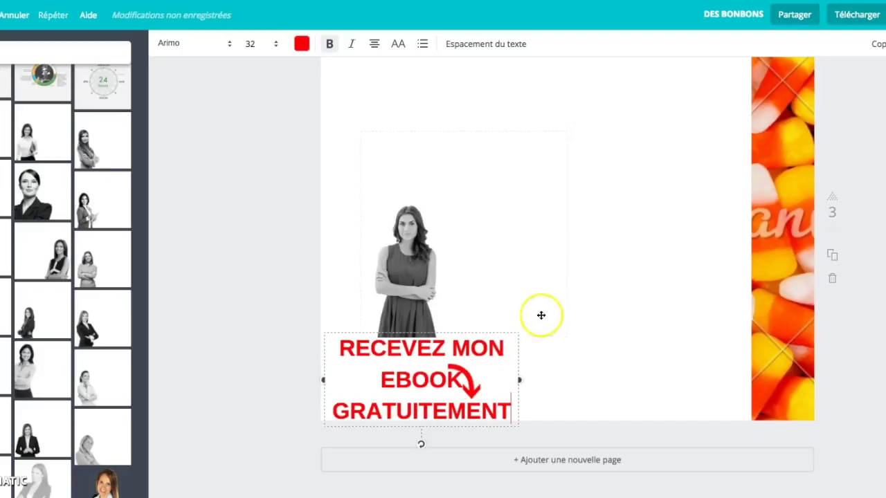
Widen the ebook text box to fit two lines, place the arrow below its end and set the woman's photo directly above it
left_click_drag(405, 290, 410, 258)
left_click(424, 343)
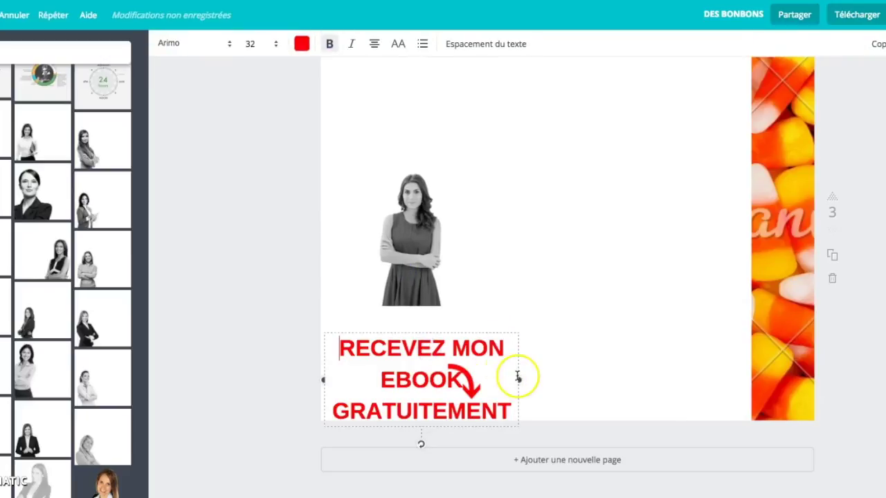
left_click_drag(521, 377, 605, 358)
left_click_drag(468, 395, 577, 397)
left_click_drag(491, 336, 491, 348)
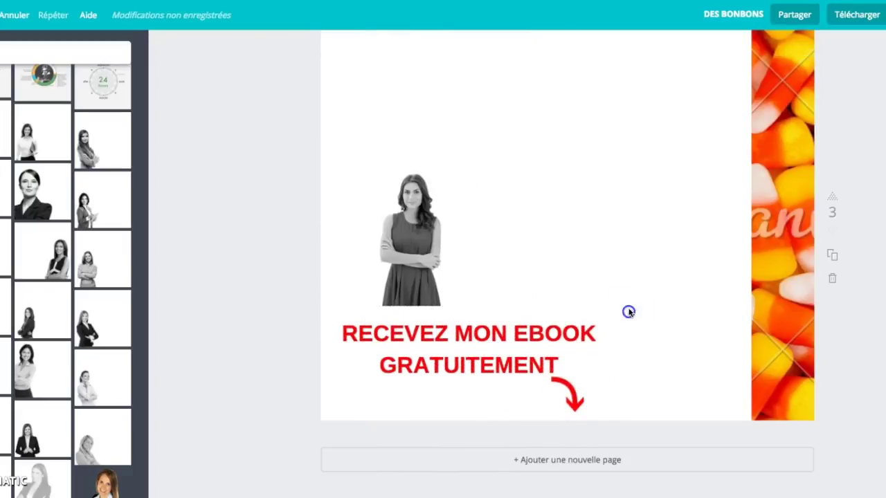
left_click_drag(415, 260, 394, 274)
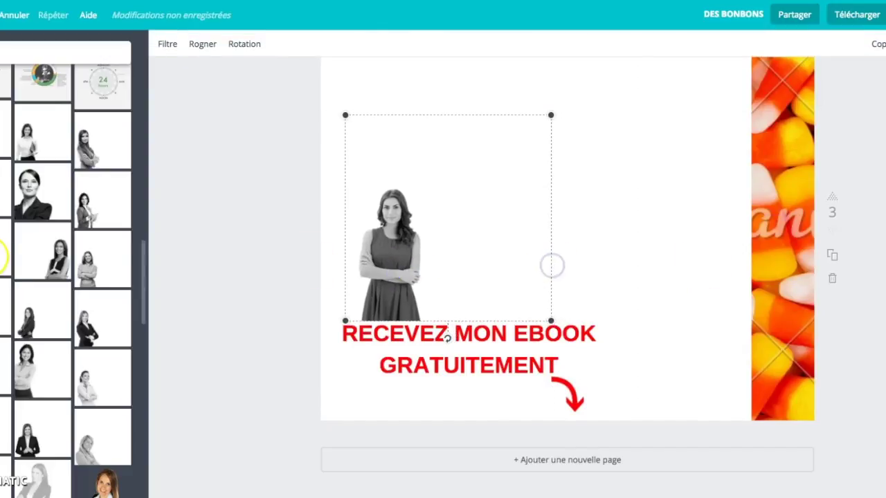
Add the round "HELLO" thought bubble from the text elements, shrink it and place it above the woman's head
left_click(2, 131)
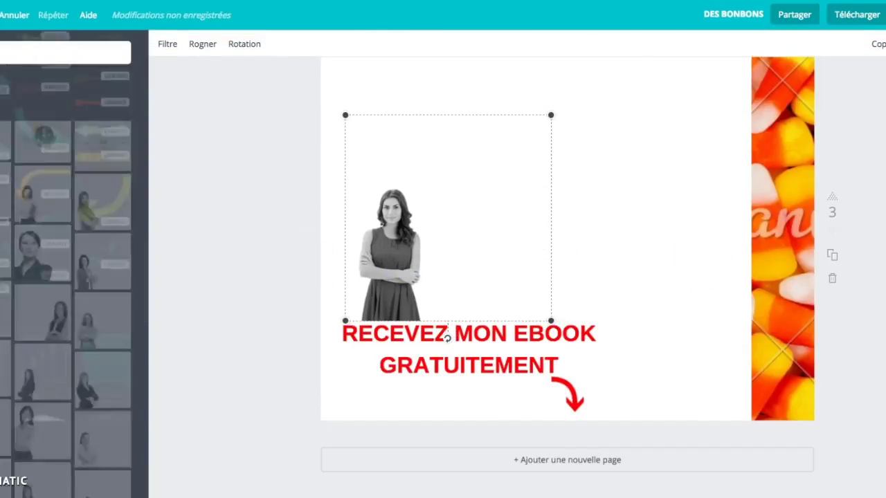
left_click(16, 132)
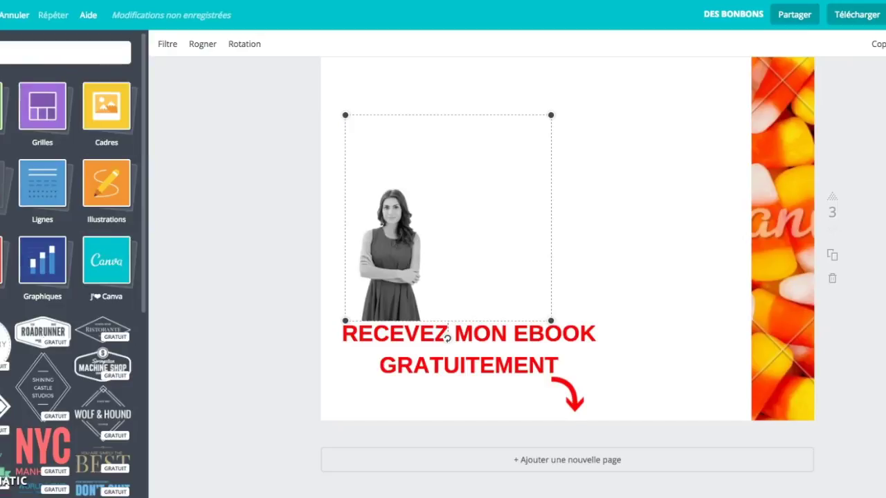
left_click(2, 266)
scroll(98, 319, "down", 5)
scroll(97, 319, "down", 5)
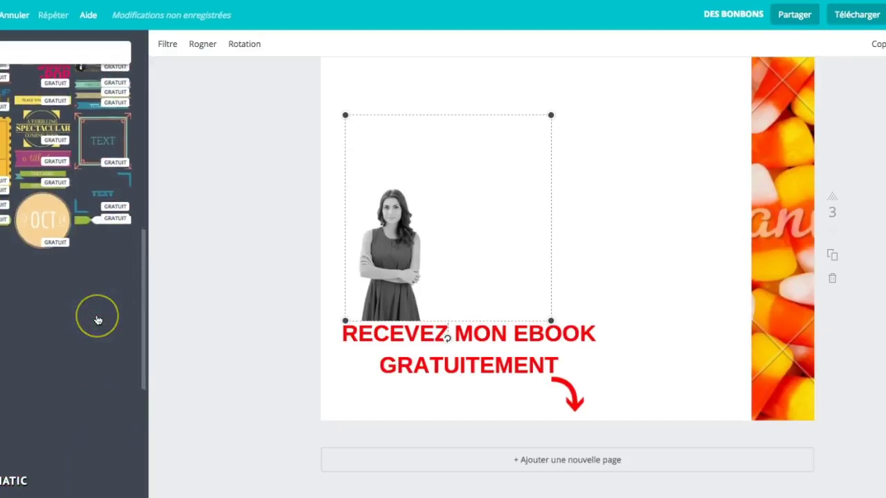
scroll(97, 319, "down", 2)
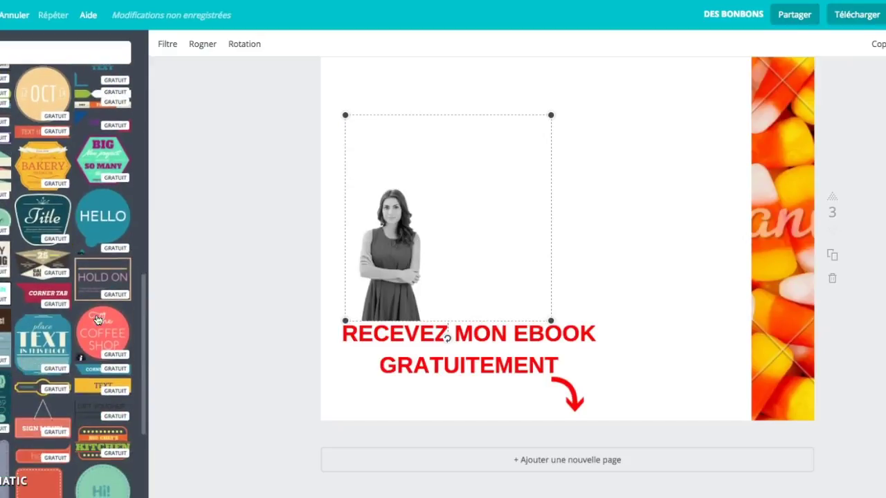
left_click_drag(104, 215, 560, 141)
left_click(447, 285)
left_click_drag(662, 302, 619, 248)
left_click_drag(550, 205, 502, 196)
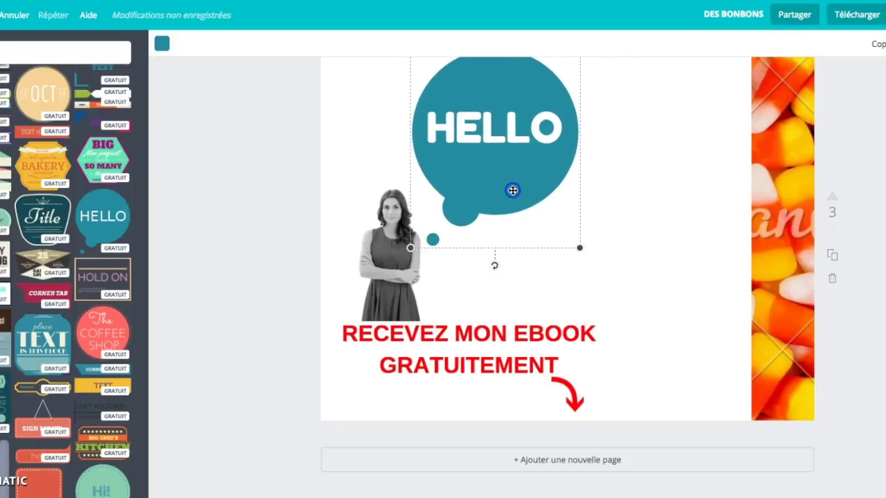
Recolour the "HELLO" thought bubble with the document's bright red
left_click(163, 46)
left_click(200, 90)
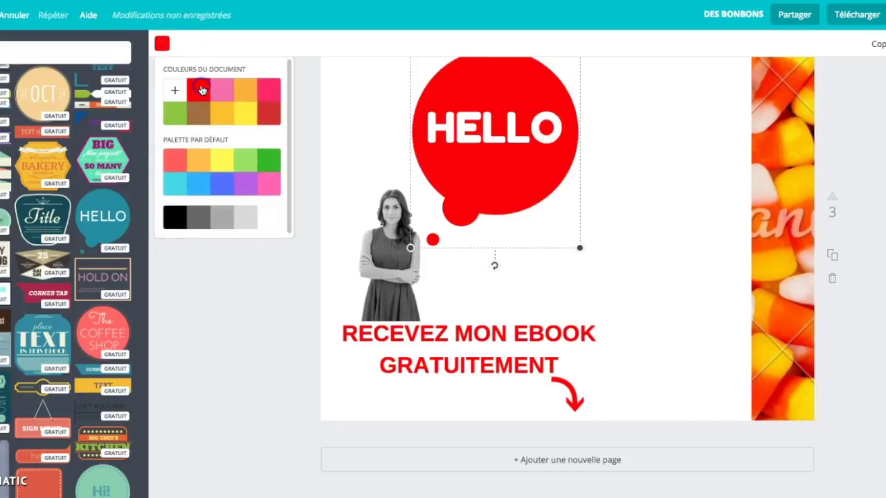
left_click(536, 180)
Replace "HELLO" in the bubble with "Comment faire des bonbons?", split over three lines after "Comment" and "des"
left_click(469, 134)
left_click_drag(425, 131, 557, 134)
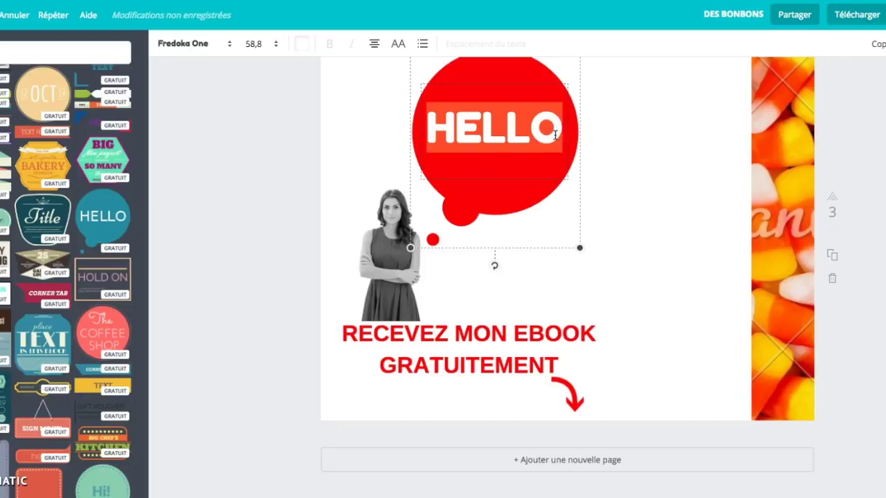
type("Comment faire des bonbon")
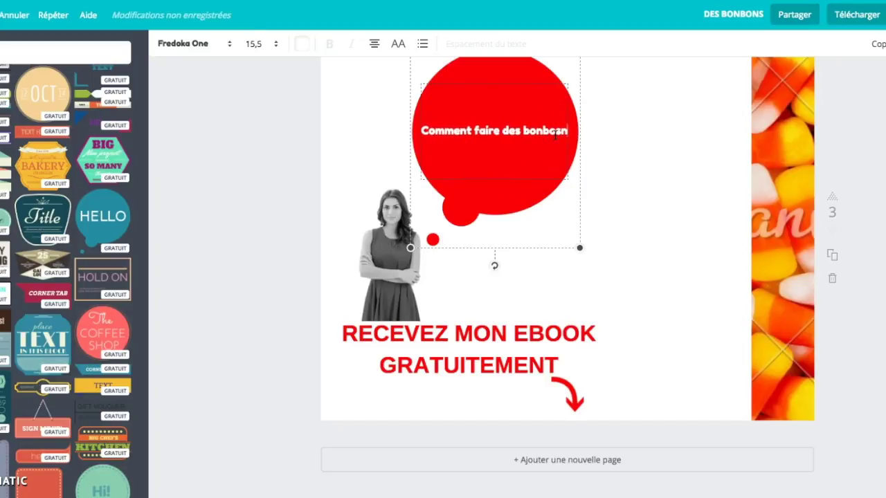
key("BackSpace")
type("ns&")
key("BackSpace")
type("?")
left_click(468, 121)
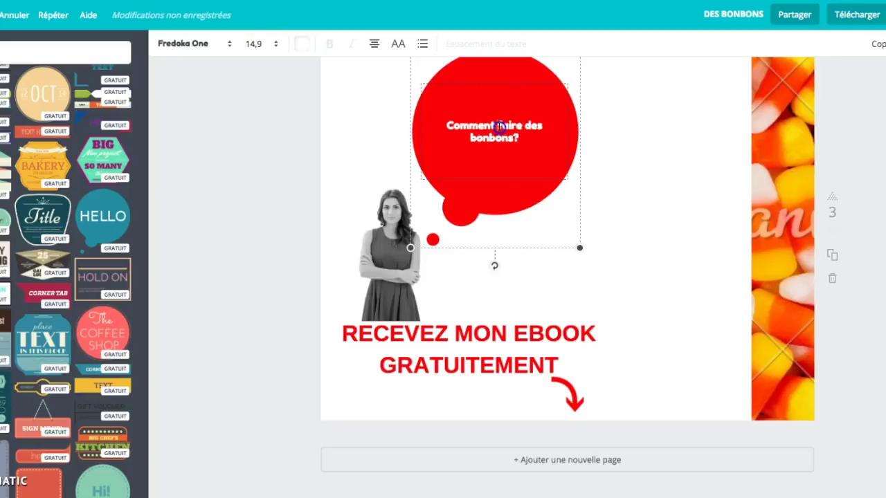
key("Return")
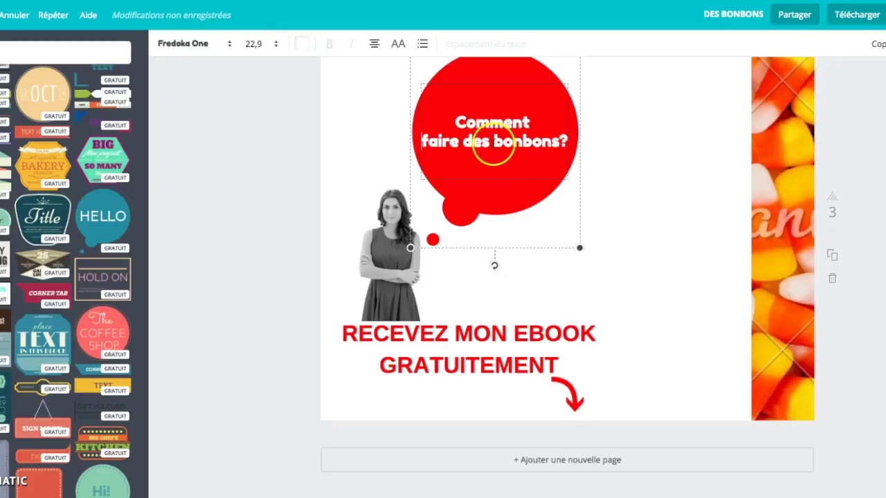
key("Return")
left_click(644, 125)
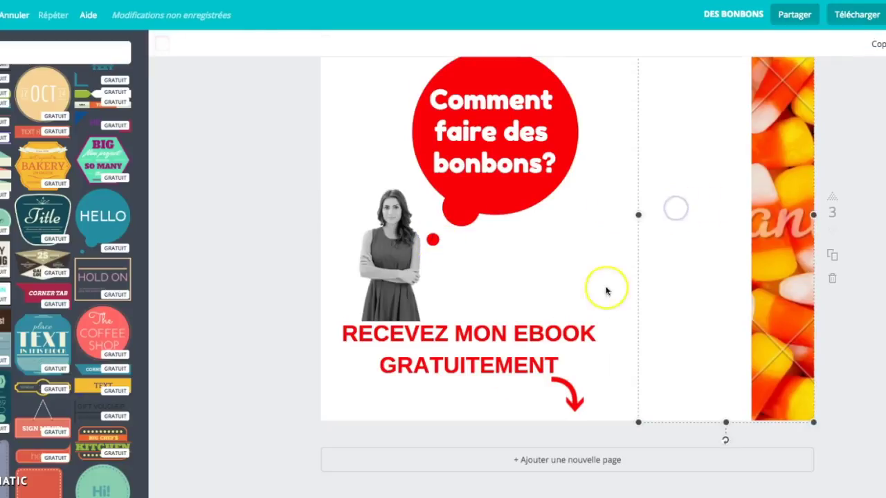
Widen the candy corn photo strip along the page's outer edge towards the bubble
scroll(678, 208, "up", 1)
scroll(692, 213, "up", 1)
scroll(778, 228, "down", 2)
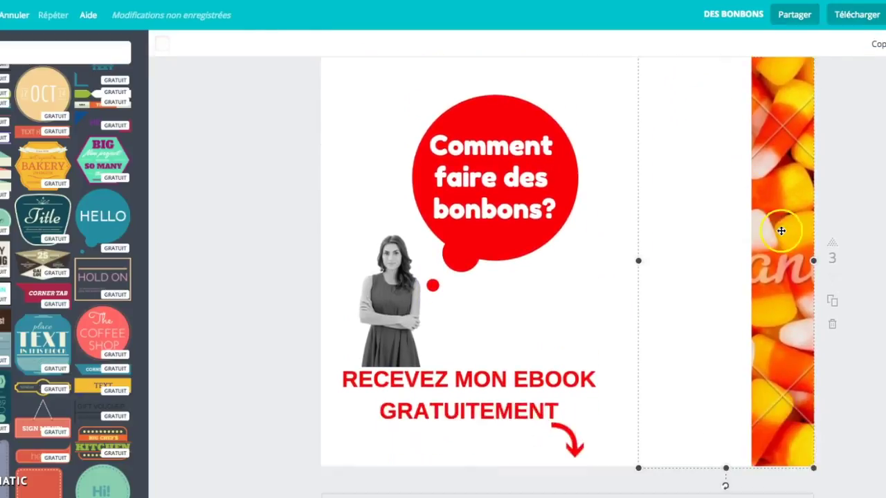
left_click(767, 232)
left_click_drag(752, 460, 662, 456)
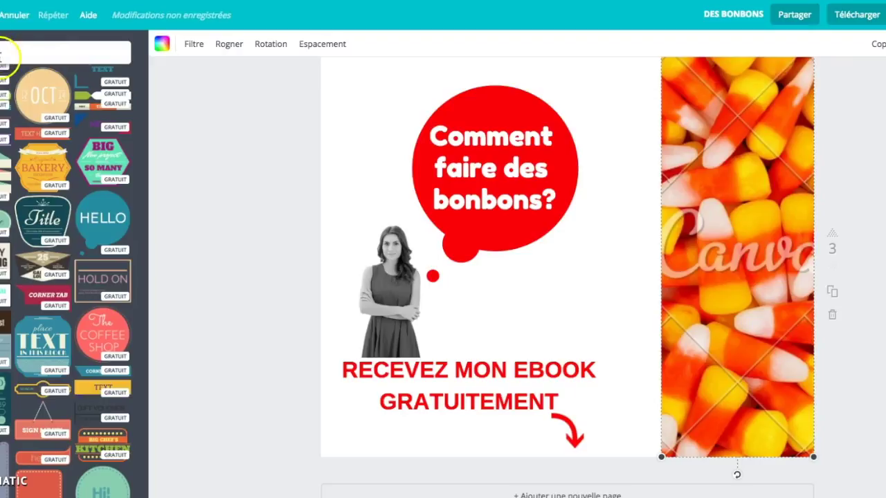
Add the colourful lollipops and candies image from the candy search results and delete the candy corn photo behind it
scroll(25, 97, "down", 5)
scroll(20, 110, "down", 10)
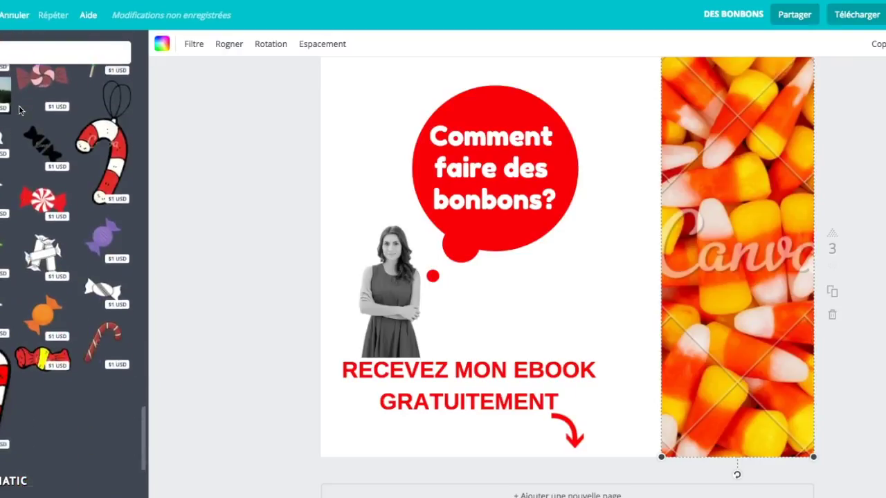
scroll(19, 109, "down", 10)
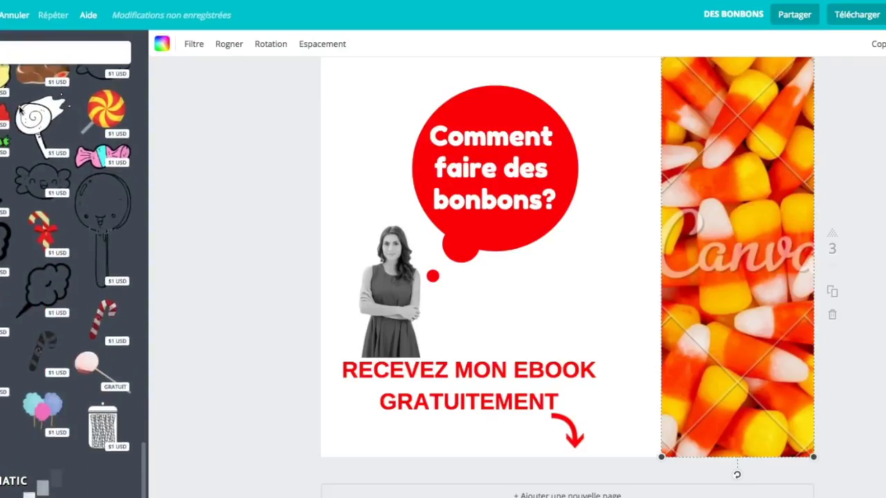
scroll(19, 110, "down", 10)
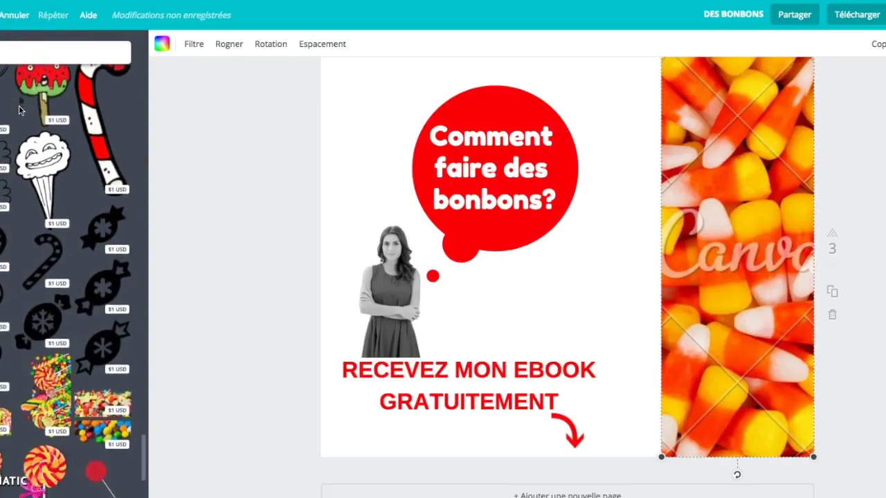
left_click_drag(45, 163, 713, 239)
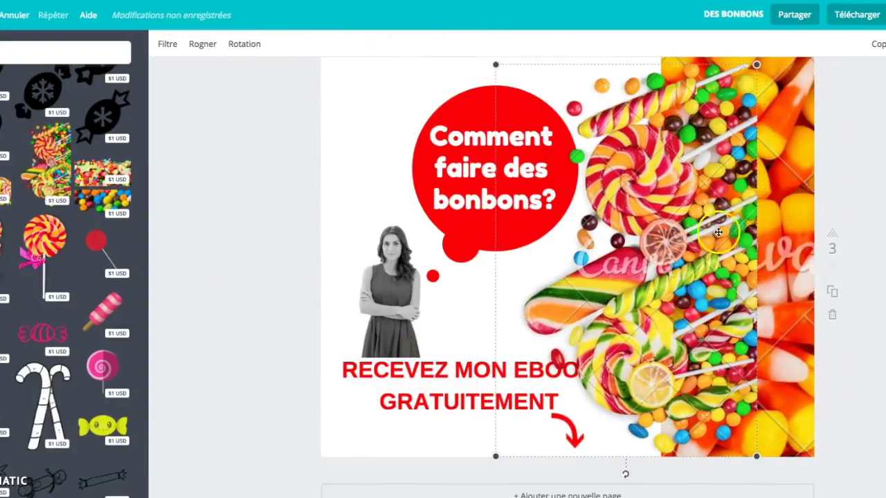
key("Delete")
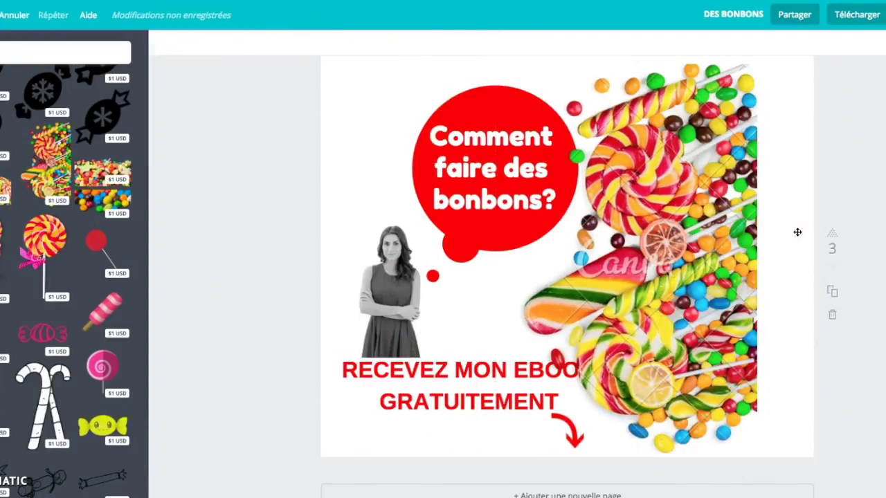
Move the colourful candy image to the page's outer edge and enlarge it to fill the full page height
left_click_drag(688, 275, 746, 248)
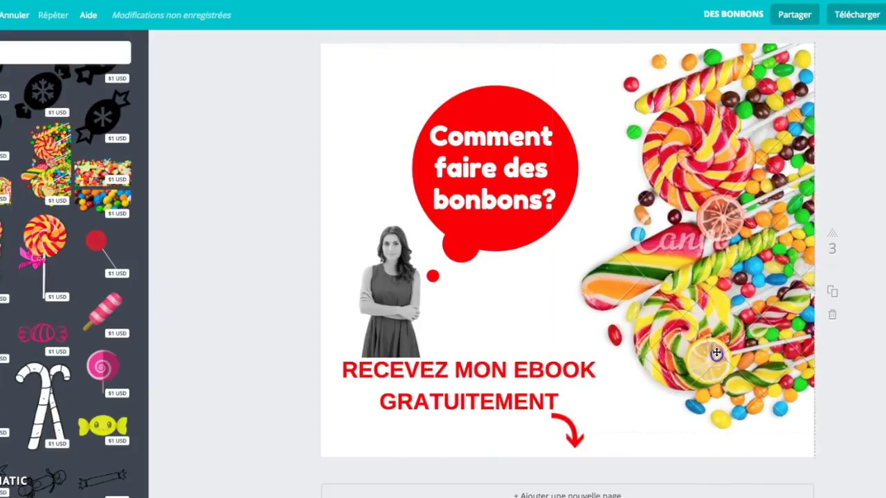
left_click(709, 423)
left_click_drag(810, 431, 812, 476)
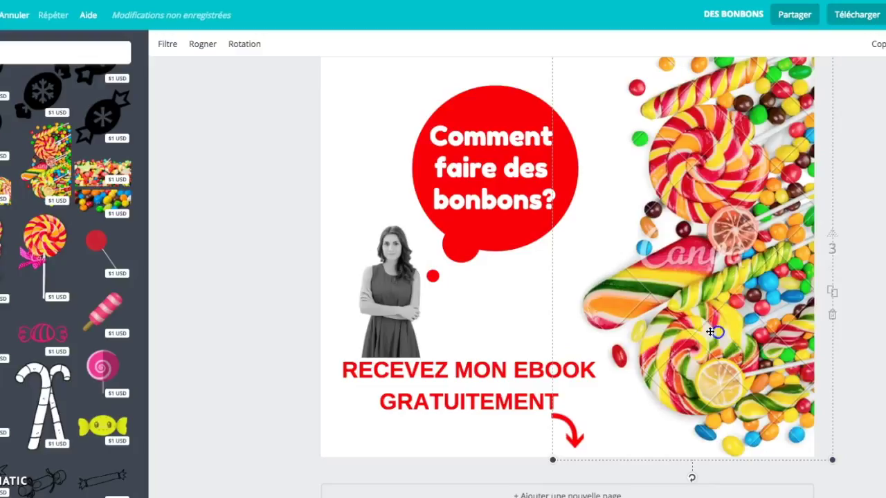
Shift the red thought bubble slightly down and away from the woman's head
left_click(467, 296)
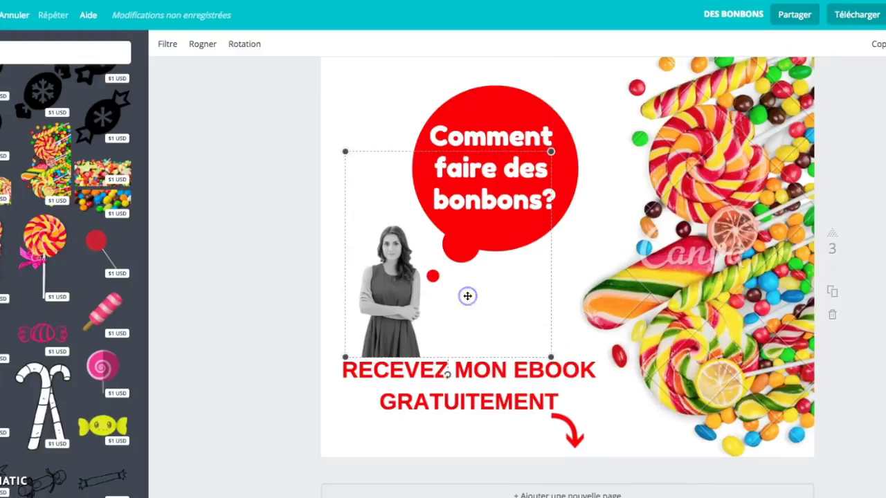
left_click(287, 146)
left_click_drag(478, 223, 519, 248)
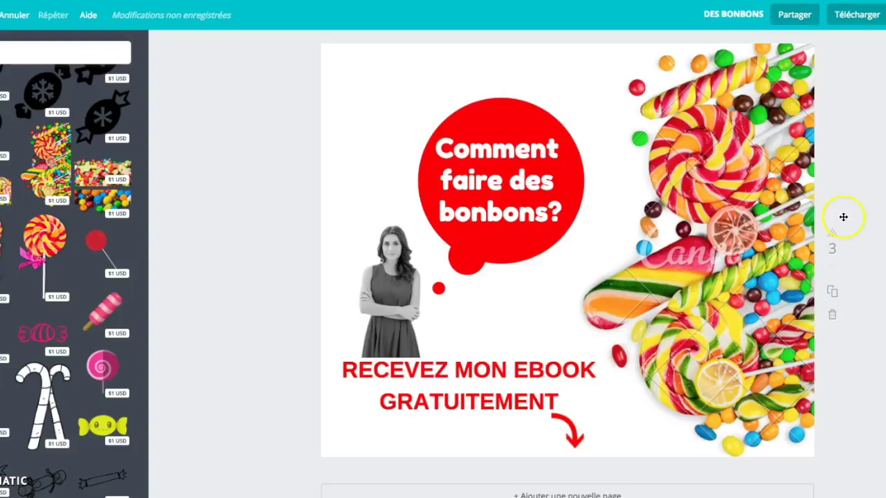
Request a PNG download of all pages, review the premium elements' licence and payment options, and close the purchase window without buying
left_click(858, 17)
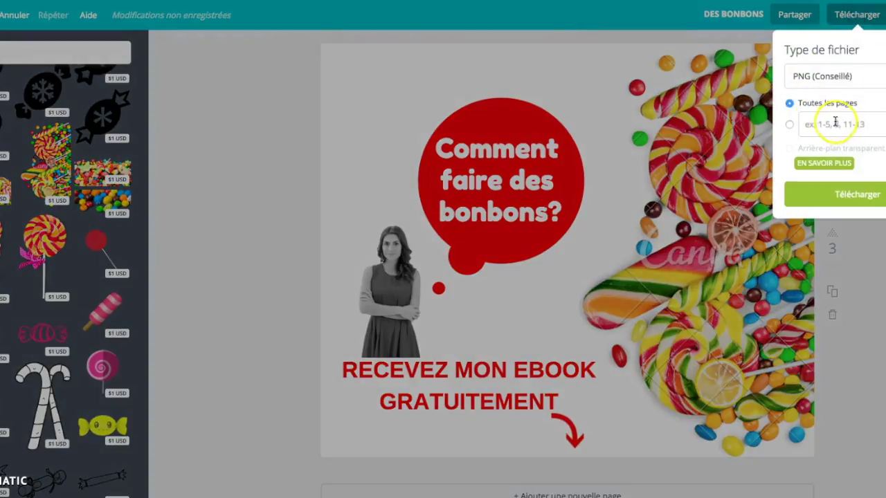
left_click(867, 201)
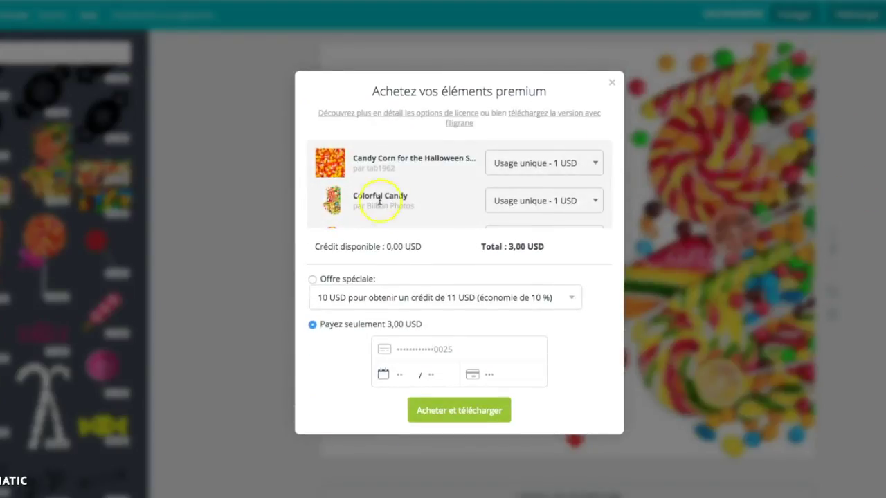
scroll(401, 194, "down", 2)
scroll(406, 197, "up", 2)
scroll(387, 179, "down", 2)
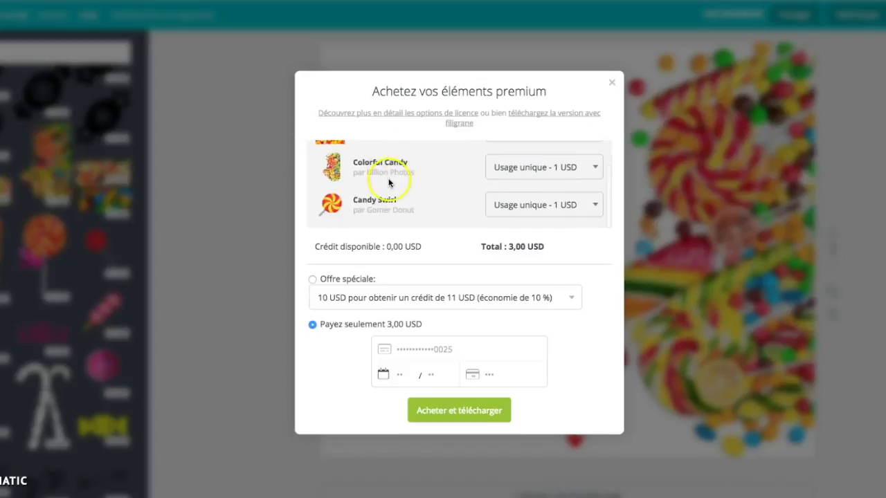
scroll(377, 152, "up", 2)
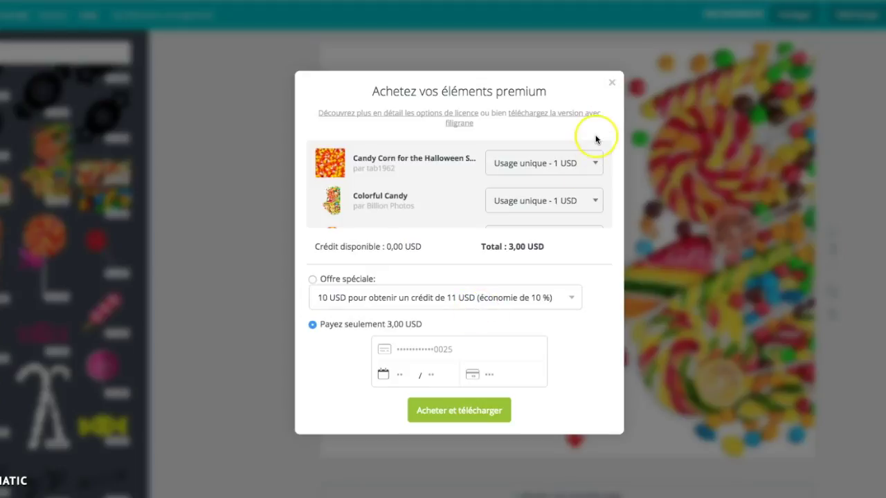
left_click(612, 83)
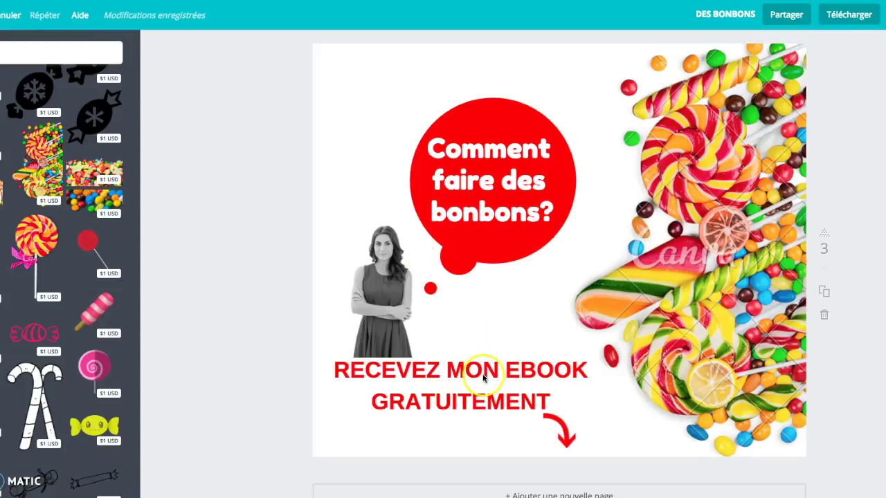
Change the font of "RECEVEZ MON EBOOK GRATUITEMENT" to Anton
left_click(409, 377)
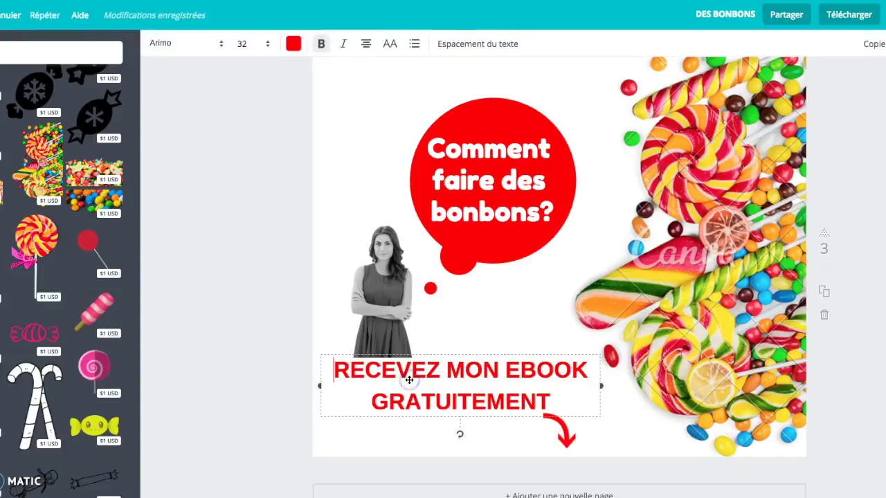
left_click_drag(321, 375, 569, 395)
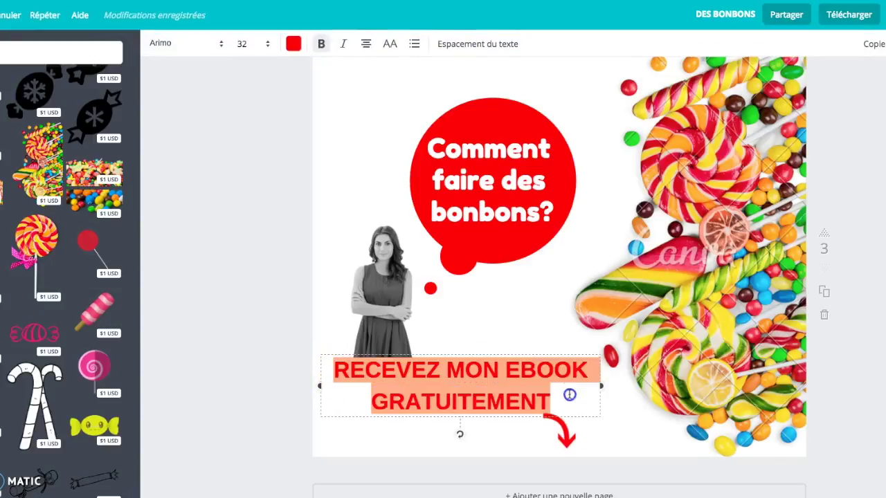
left_click(220, 45)
left_click(183, 148)
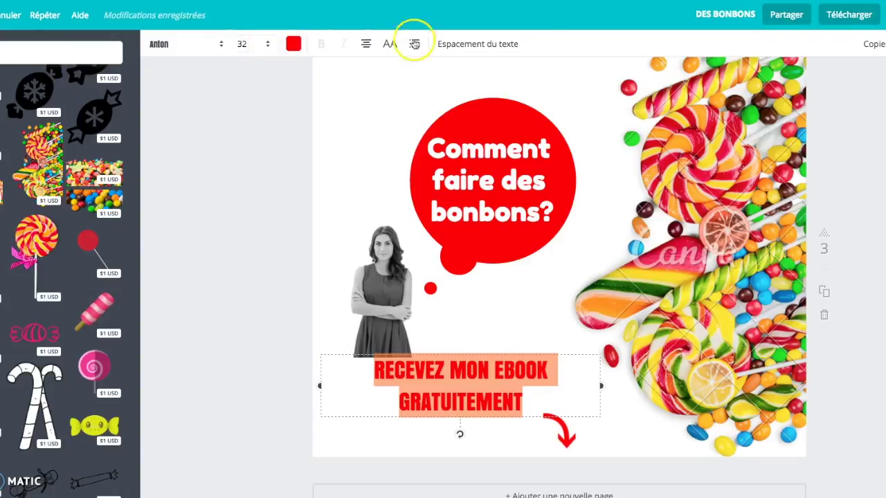
left_click(865, 363)
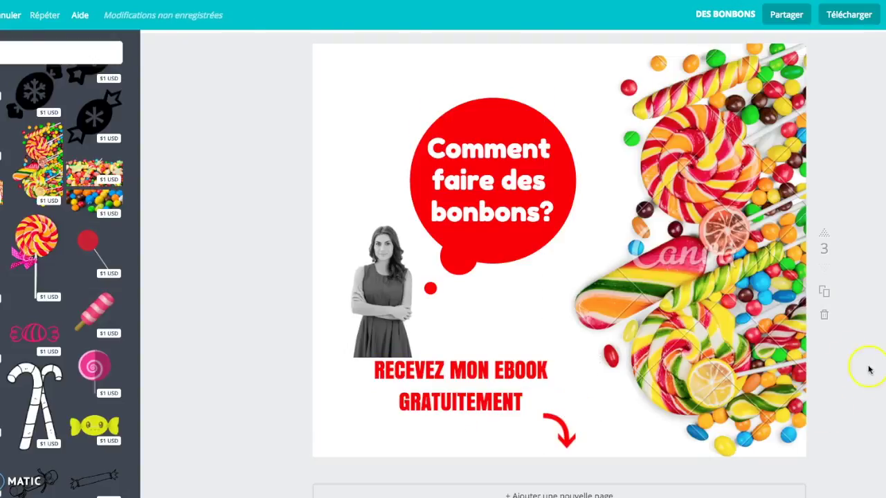
left_click(851, 17)
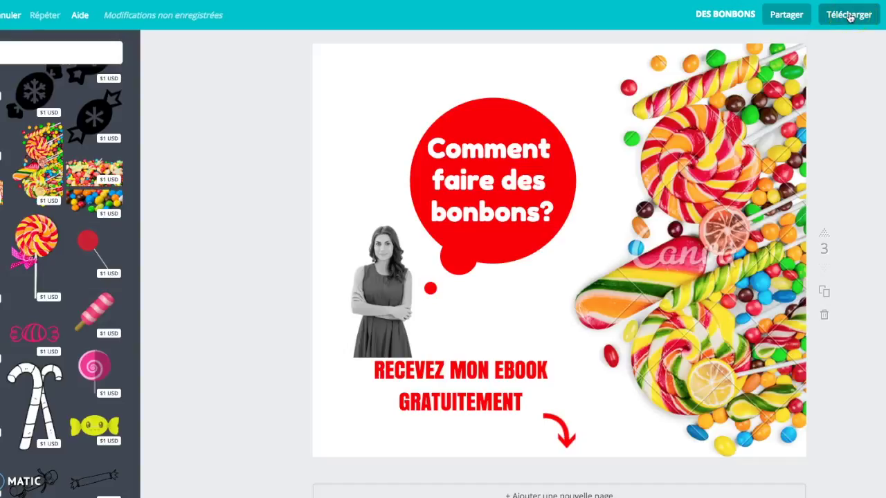
left_click(573, 203)
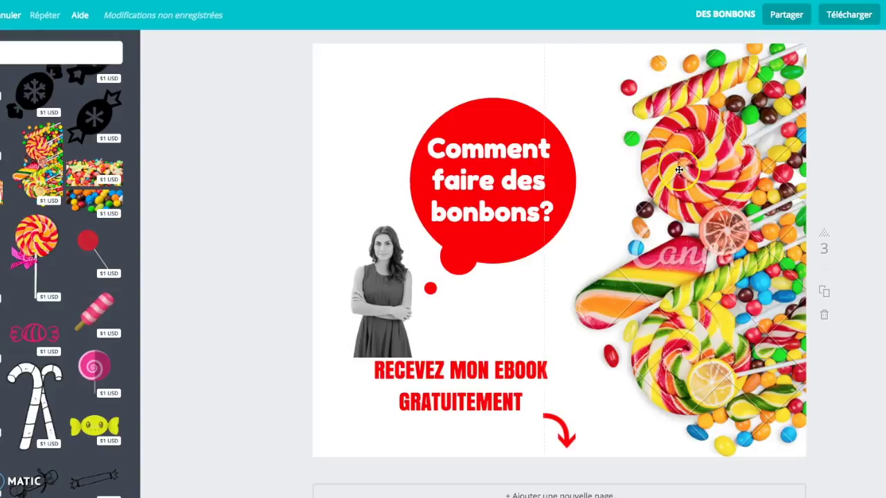
left_click(104, 461)
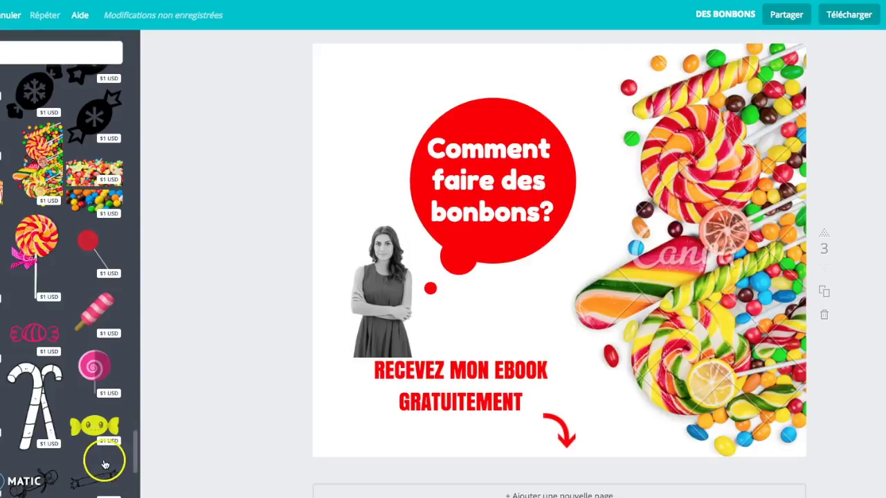
left_click(545, 323)
left_click(710, 284)
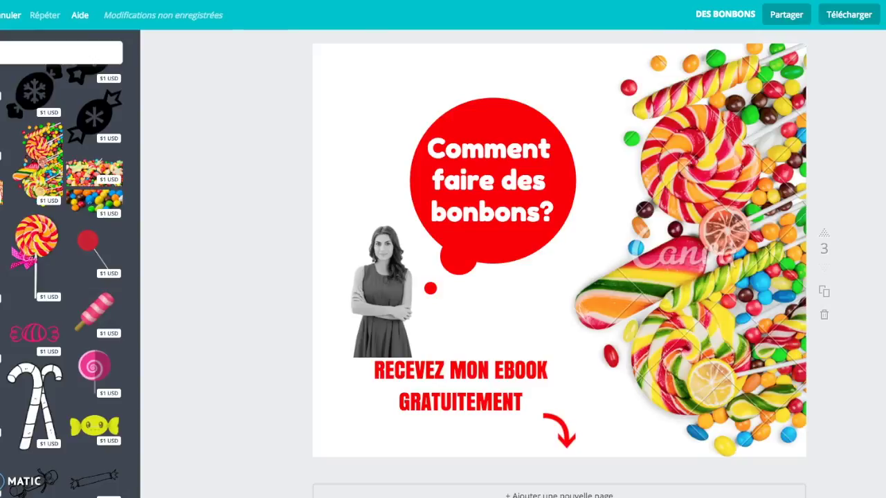
Leave the candy design and create a new e-book design from the blogs and e-books formats
key("super+w")
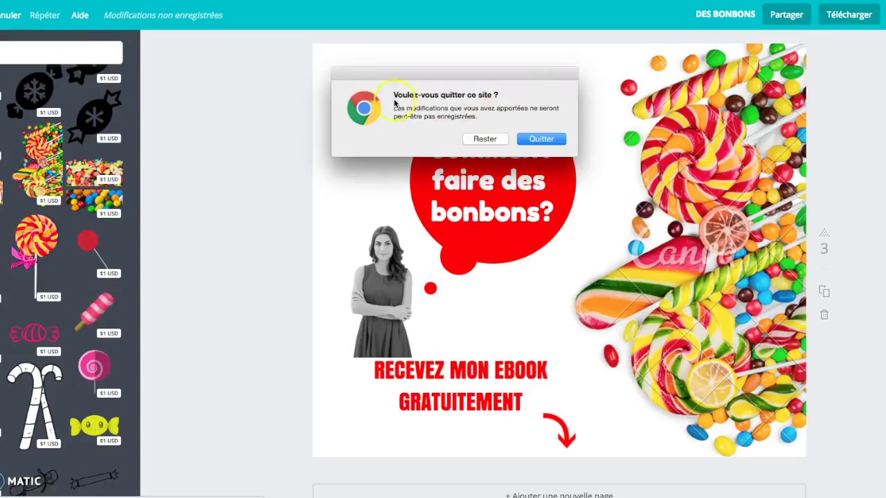
key("Return")
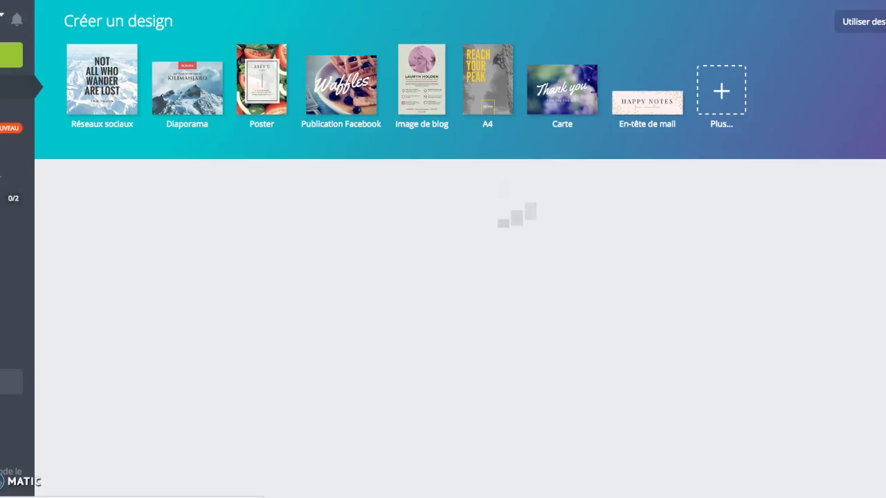
left_click(241, 123)
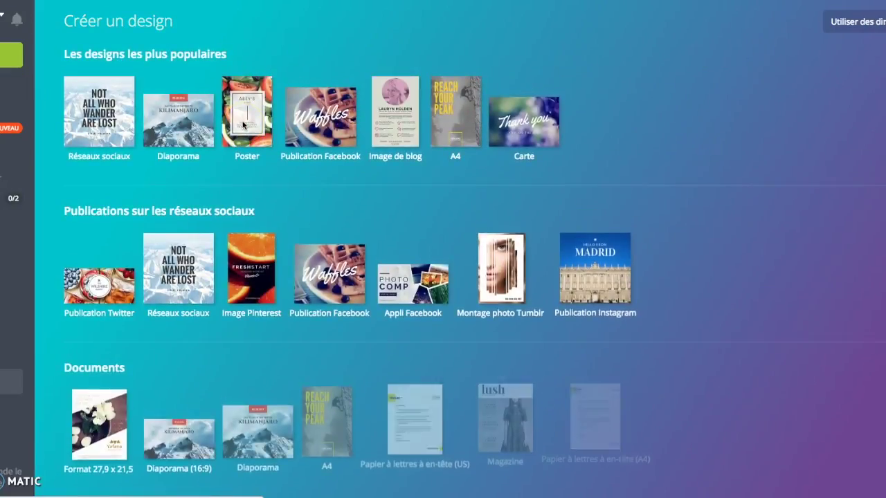
left_click(435, 201)
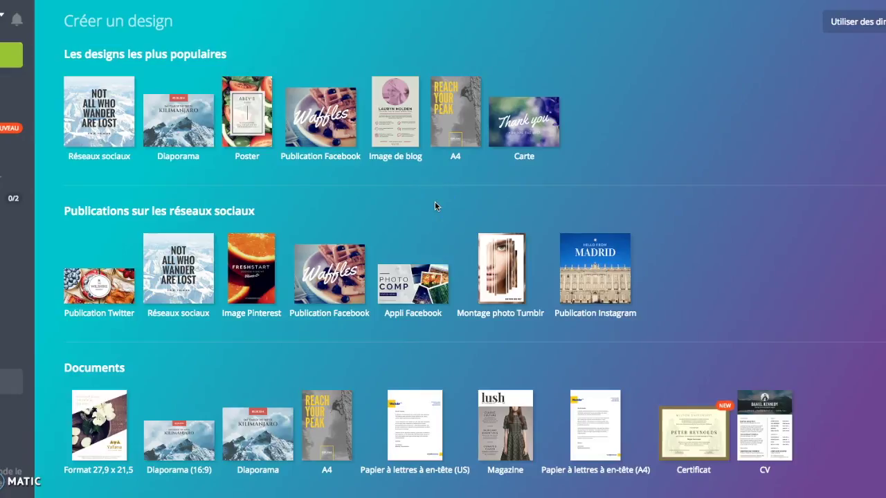
scroll(435, 201, "down", 6)
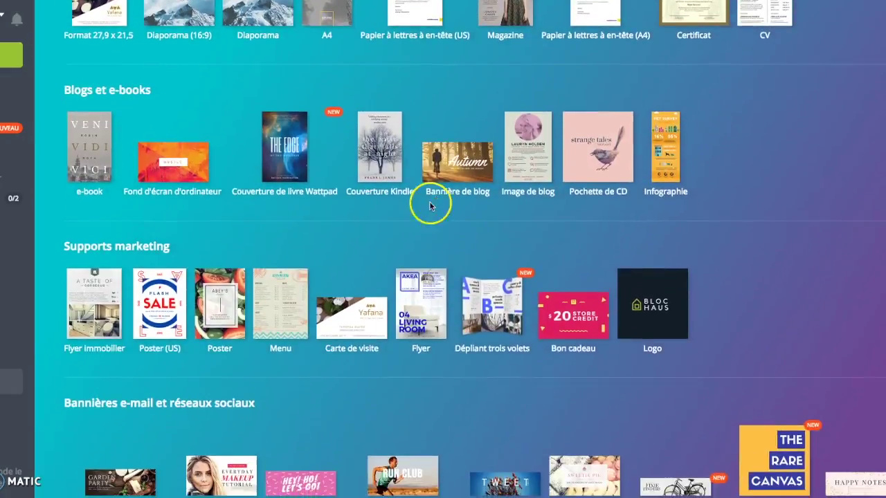
left_click(88, 130)
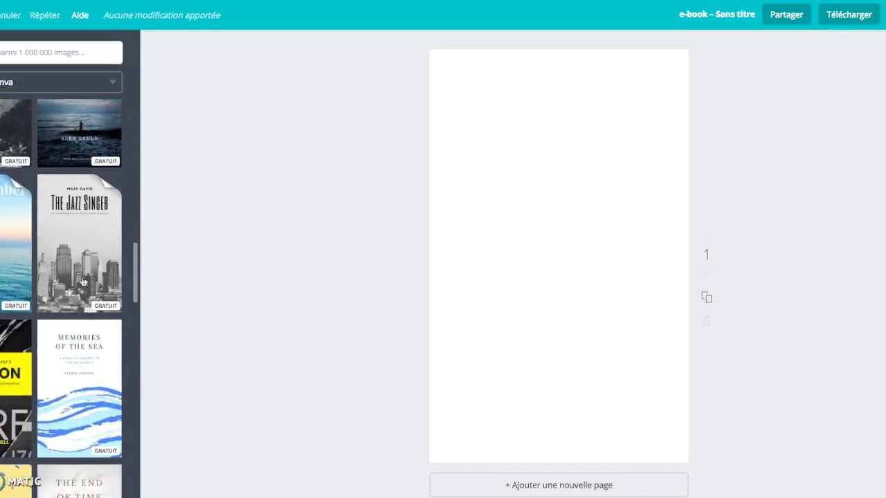
Browse the e-book cover templates and apply the "CREATIVE BUSINESS" layout to the blank page
scroll(83, 282, "down", 10)
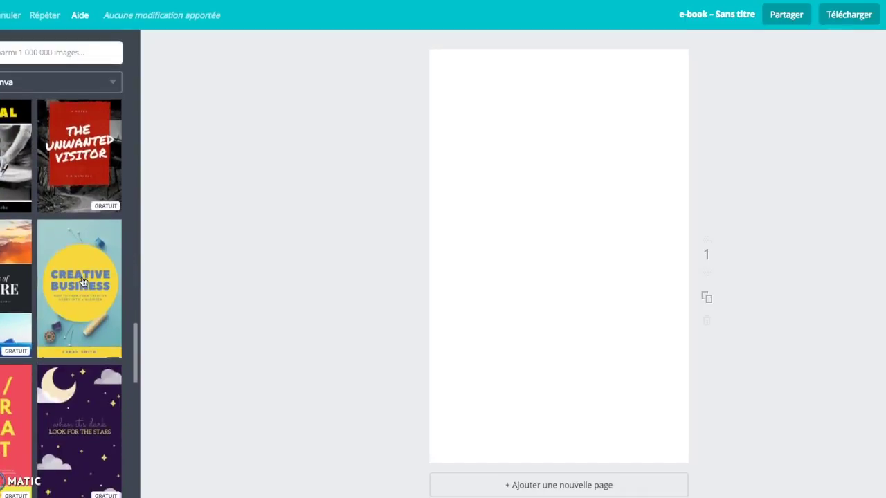
scroll(82, 281, "down", 5)
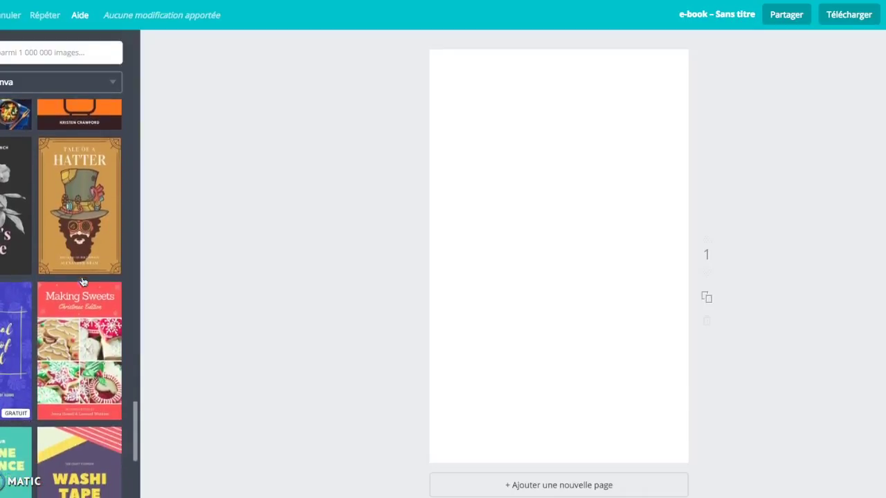
scroll(83, 282, "up", 5)
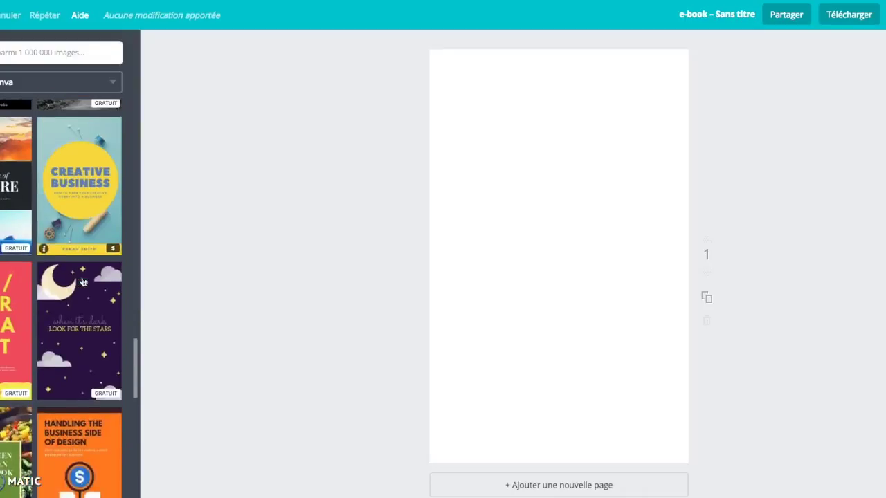
left_click(112, 244)
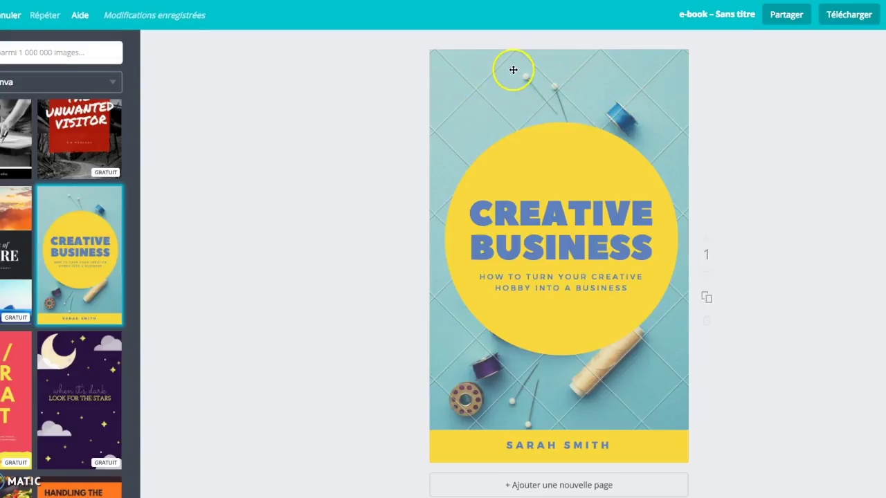
Search the image library for "bonbon" and set the orange and yellow candy corn photo as the e-book cover's background
left_click(69, 54)
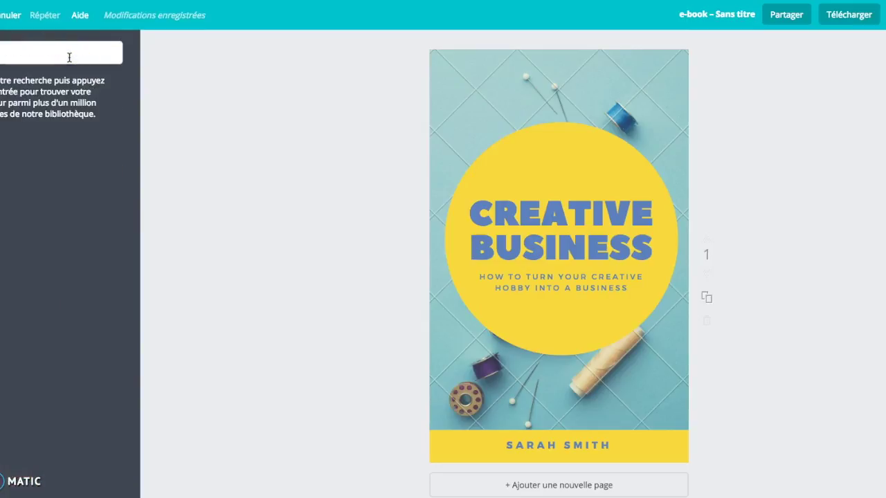
type("bonbon")
key("Return")
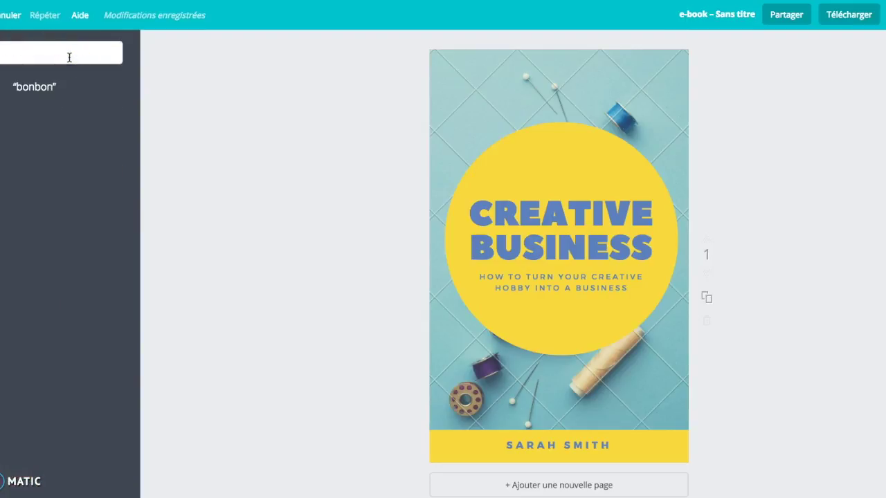
left_click_drag(76, 125, 507, 99)
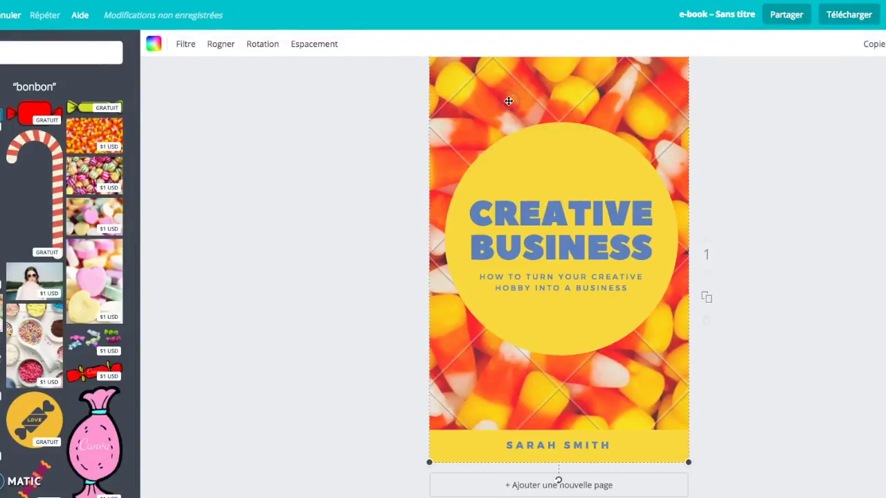
Request a JPG download of the cover, review the candy corn photo's licence and payment options, and close the purchase window without buying
left_click(854, 17)
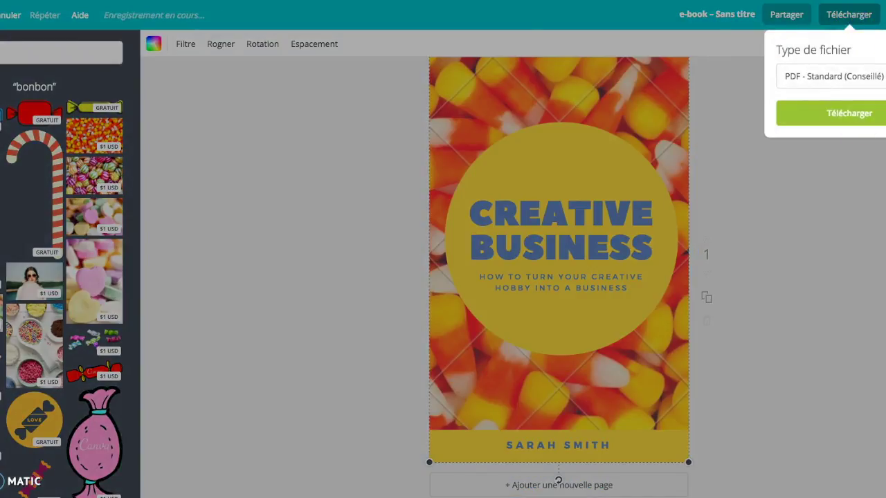
left_click(834, 76)
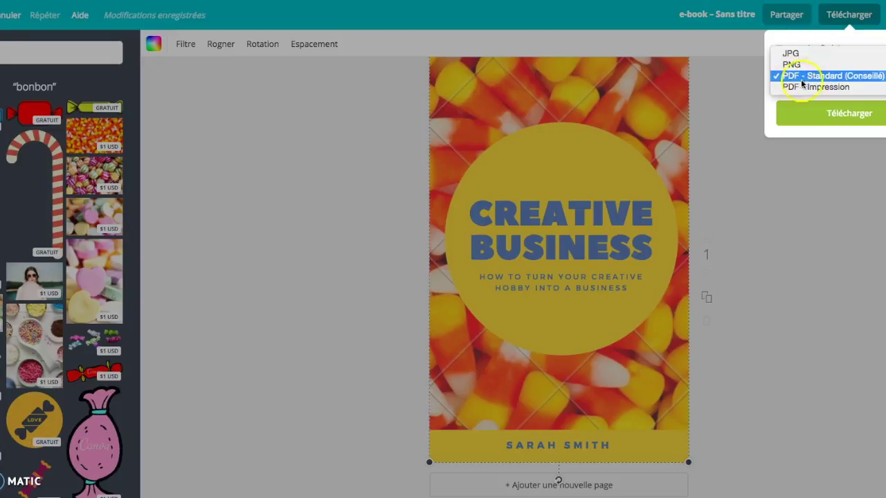
left_click(796, 54)
left_click(851, 112)
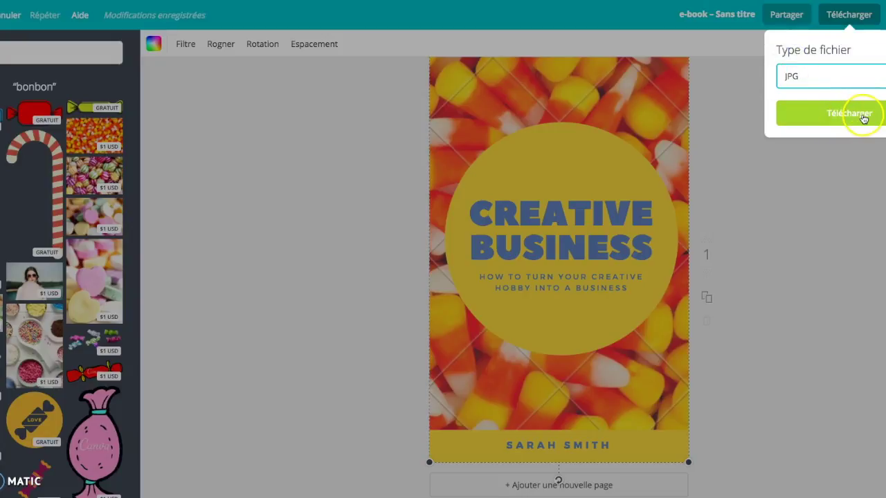
left_click(855, 116)
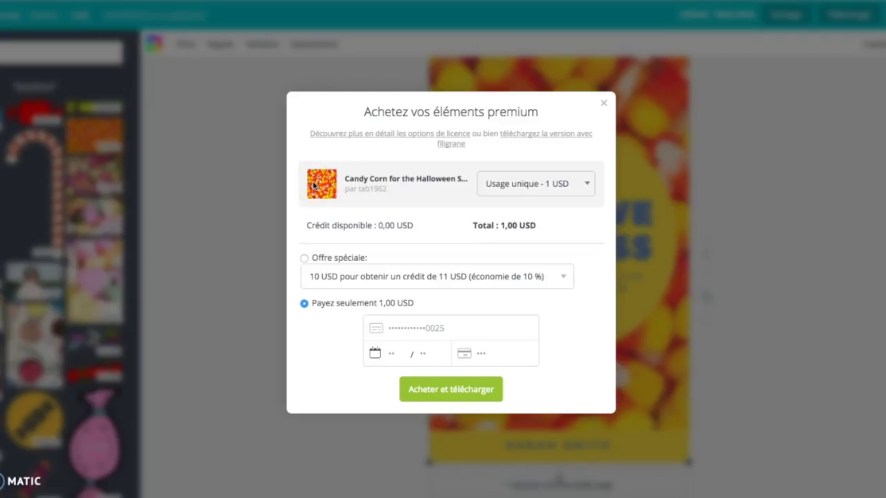
left_click(604, 103)
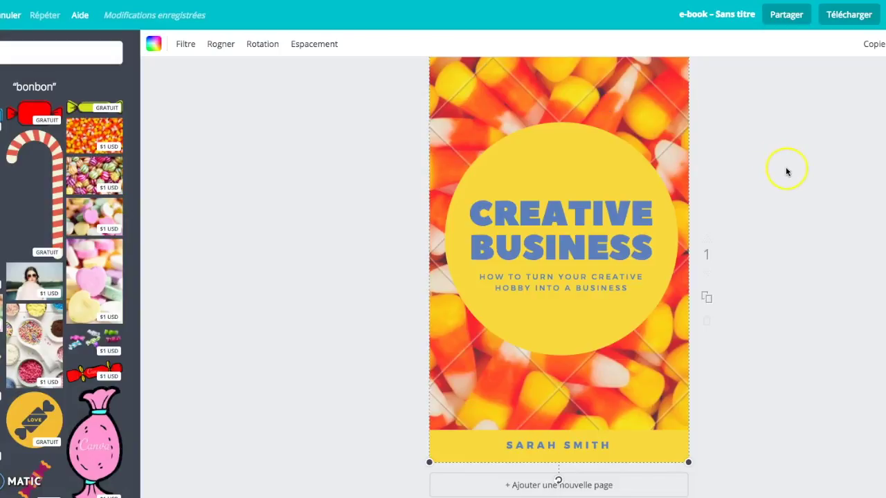
Replace the cover title "CREATIVE BUSINESS" with "CONFECTIONNEZ VOS BONBONS"
scroll(786, 172, "up", 1)
scroll(788, 171, "down", 1)
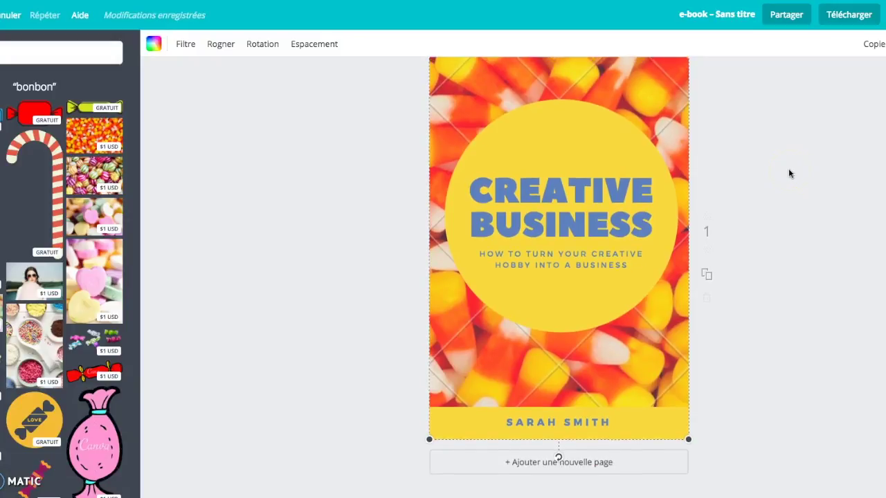
scroll(788, 168, "up", 1)
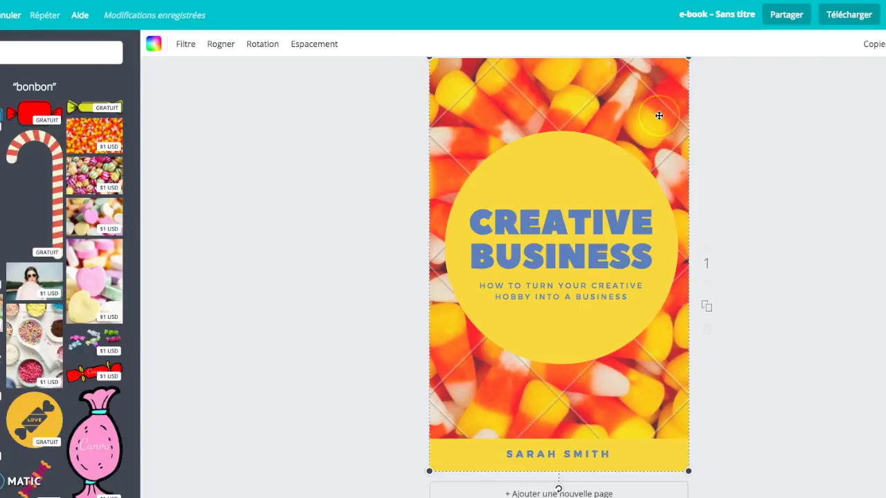
left_click(528, 227)
left_click(550, 234)
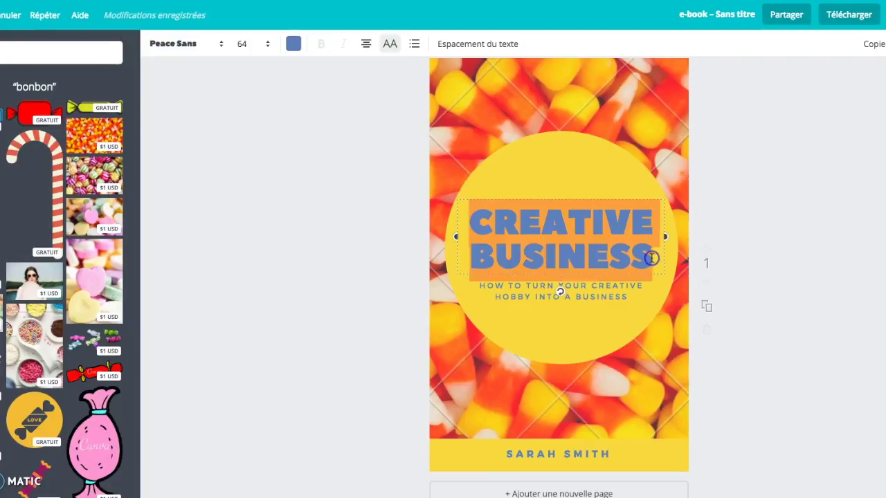
type("COMMENT")
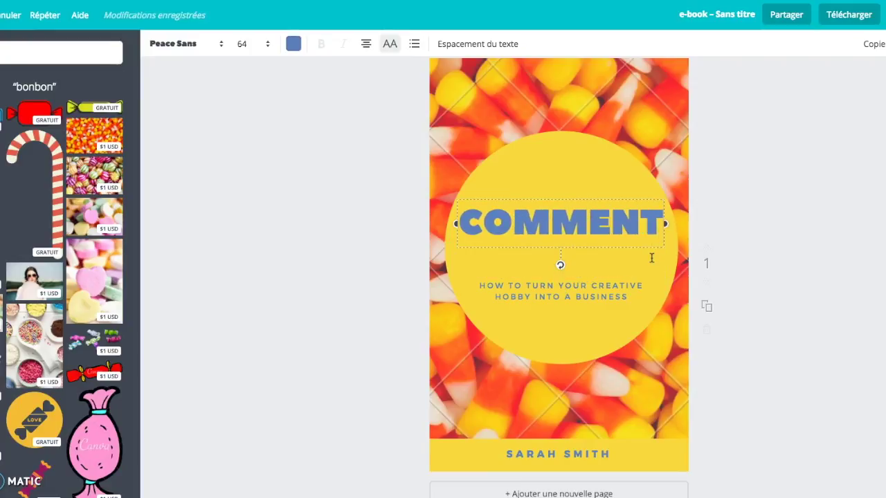
key("BackSpace")
key("BackSpace")
key("BackSpace")
key("BackSpace")
key("BackSpace")
key("BackSpace")
key("BackSpace")
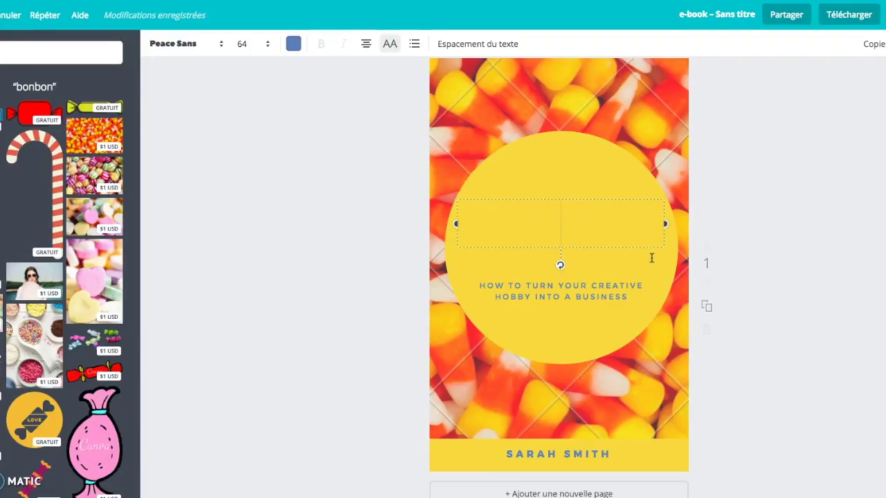
type("CRÉER")
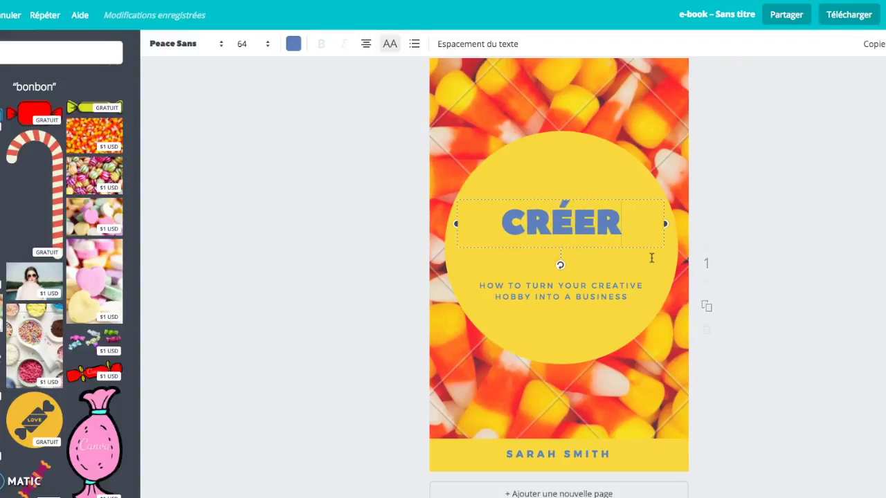
key("BackSpace")
key("BackSpace")
key("BackSpace")
key("BackSpace")
type("ONF")
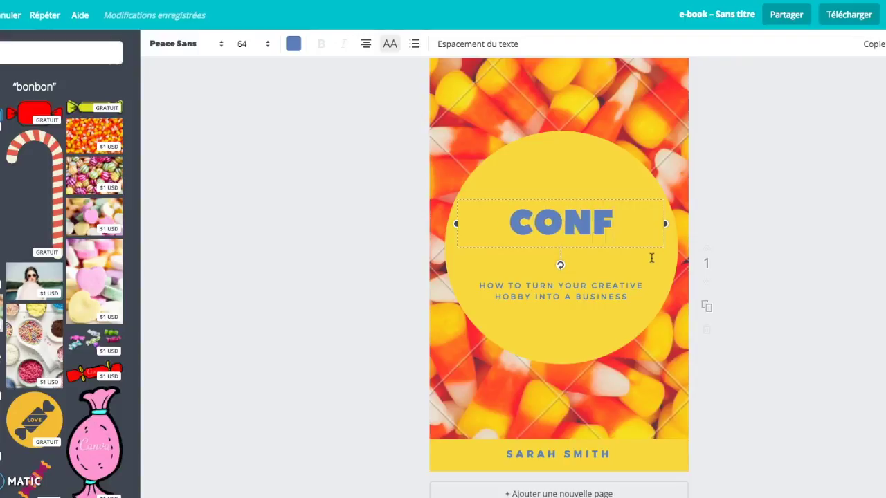
type("ECTIONNEZ")
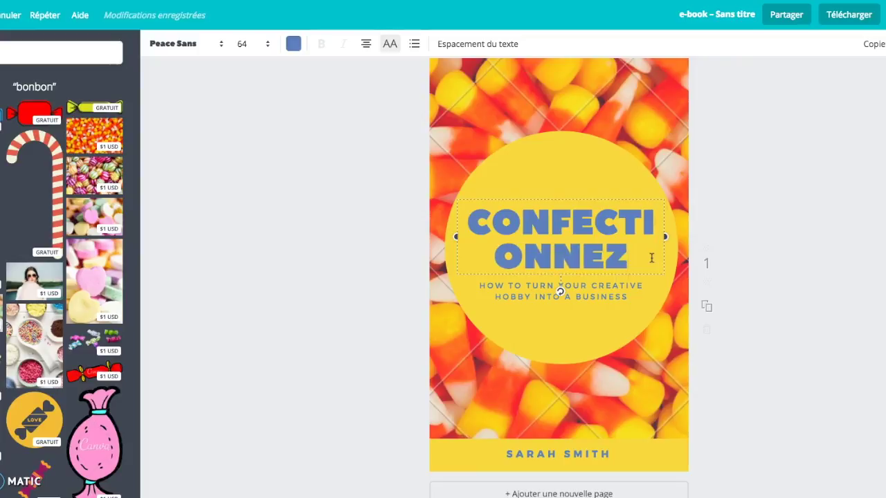
type(" VOS BON")
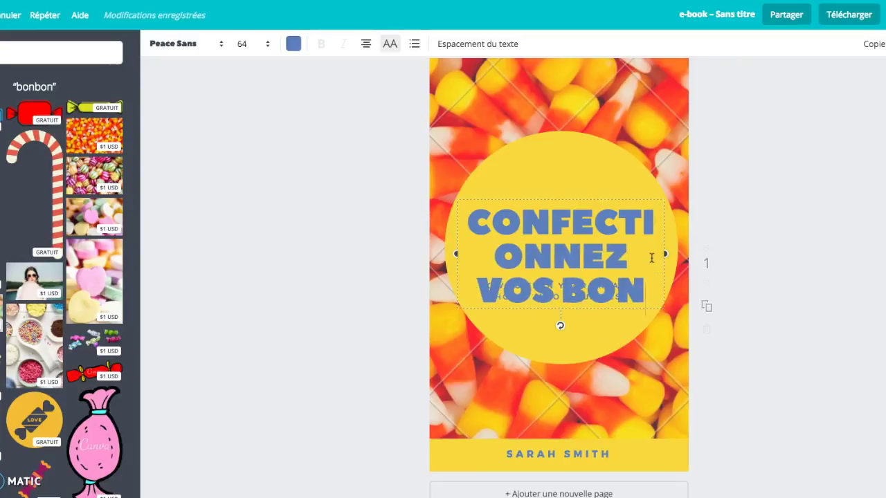
type("BONS")
Recolour the whole cover title with the custom colour ff002b, copying the orange code from the Word colour-code document
left_click(494, 221)
left_click_drag(478, 221, 657, 317)
left_click(294, 43)
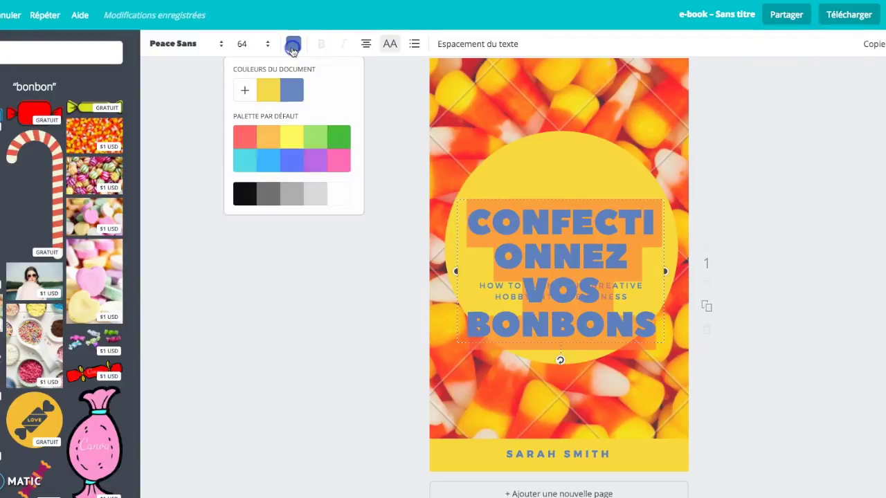
left_click(246, 93)
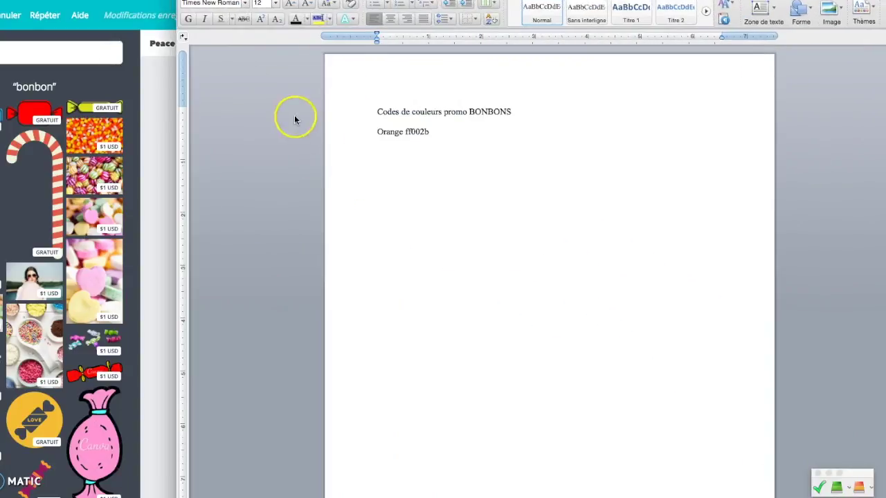
left_click(373, 125)
left_click_drag(405, 132, 445, 133)
key("ctrl+c")
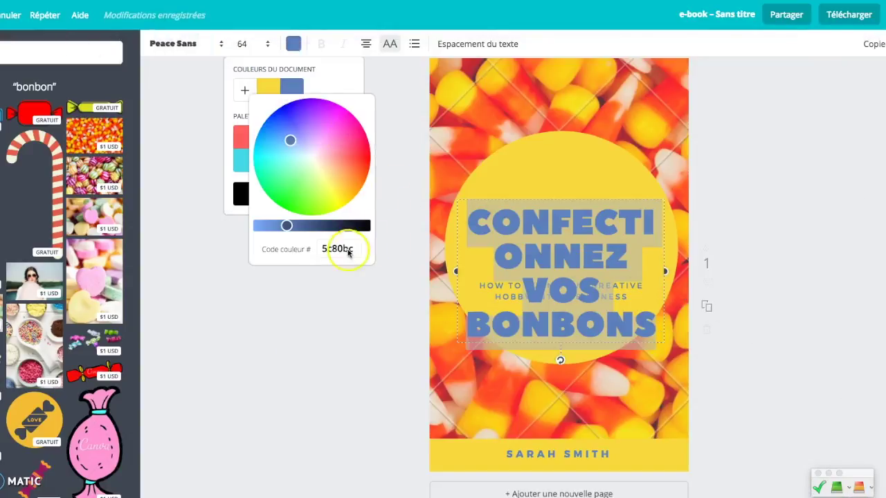
left_click(339, 248)
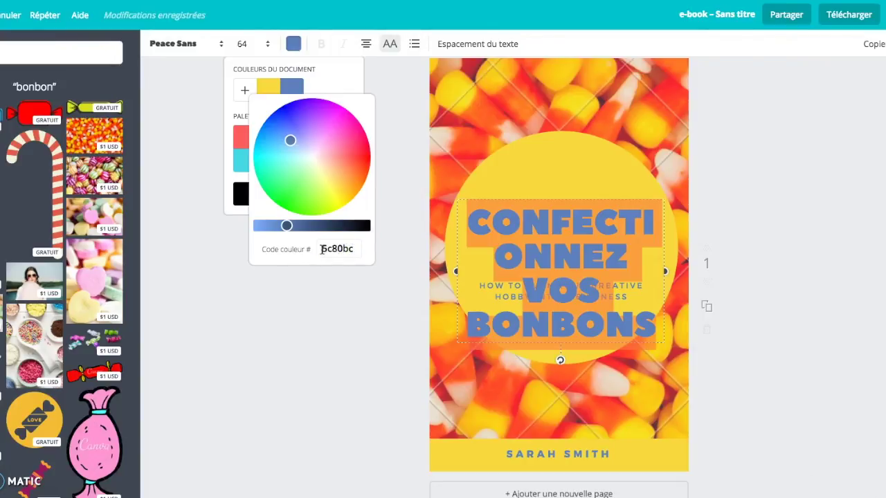
left_click_drag(321, 250, 353, 249)
key("ctrl+v")
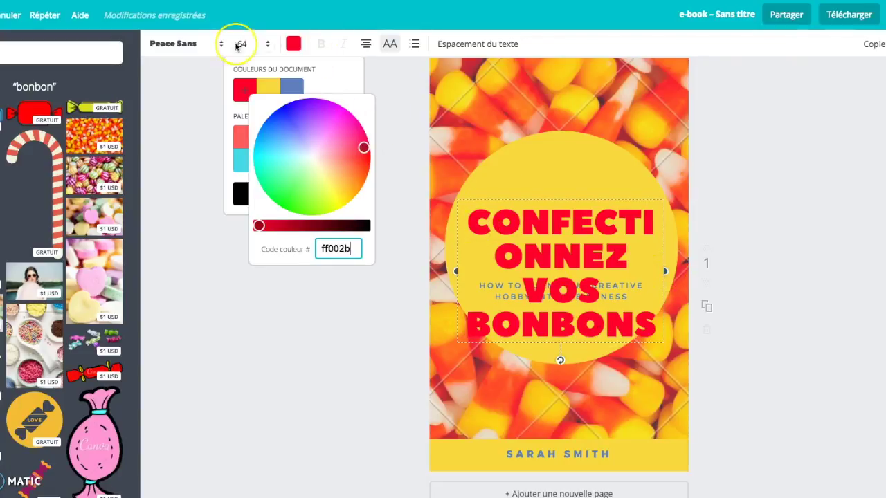
Set the title's font size to 48 and replace "CONFECTIONNEZ" with "FABRIQUEZ"
left_click(268, 44)
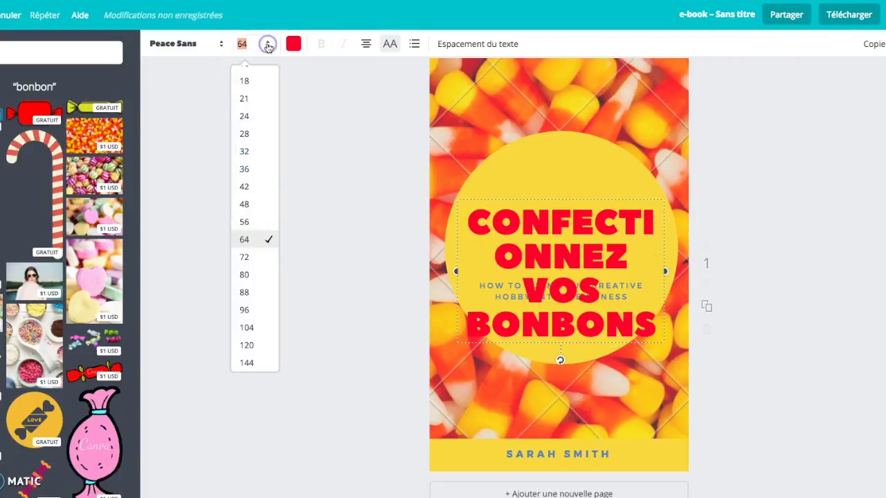
left_click(255, 204)
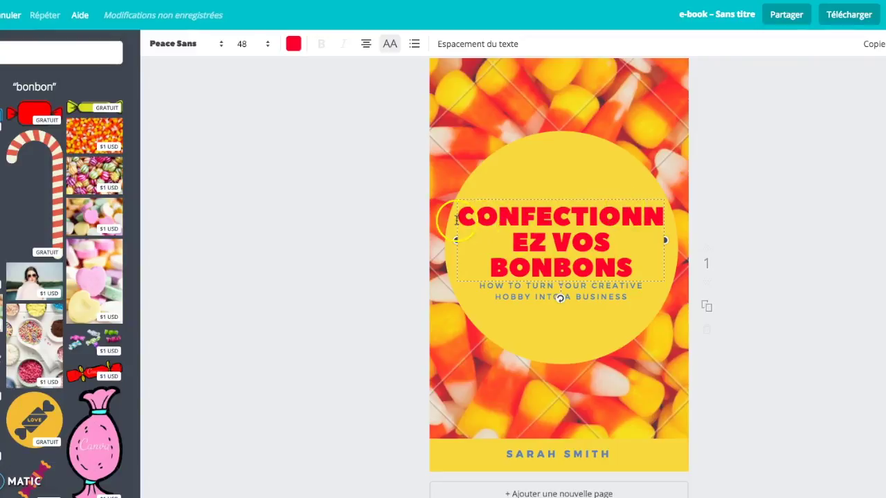
left_click_drag(458, 216, 538, 237)
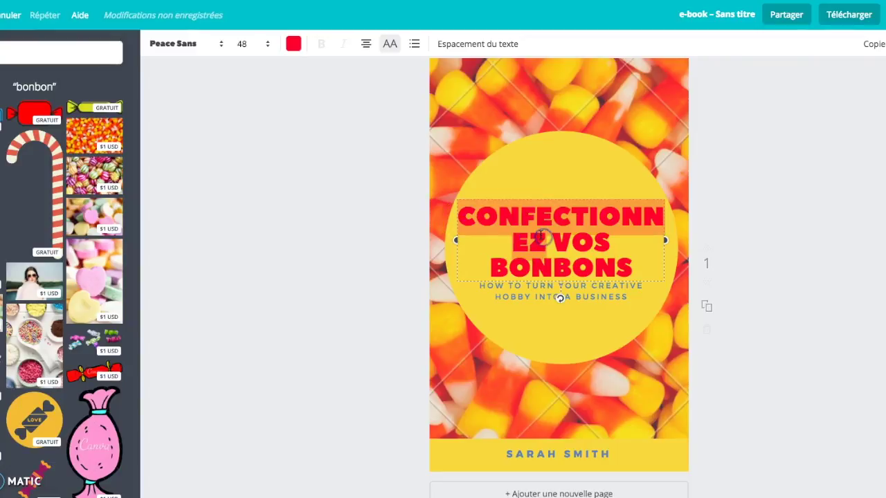
type("Fabrique")
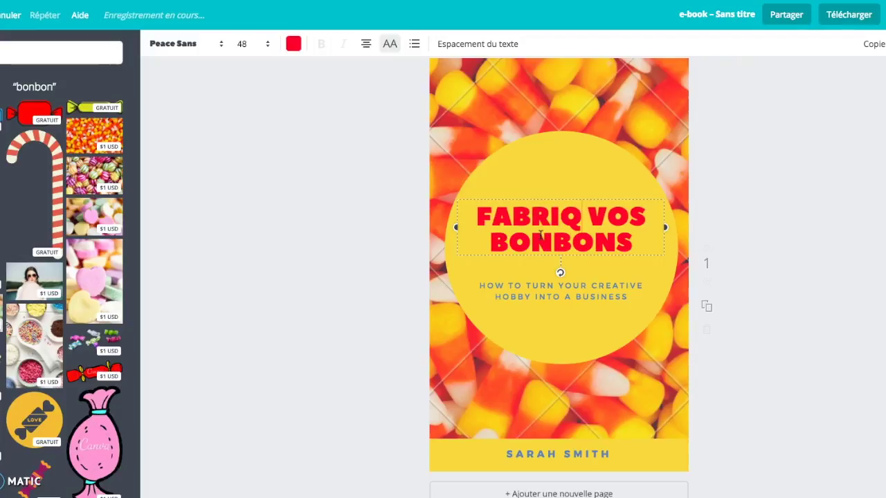
type("z")
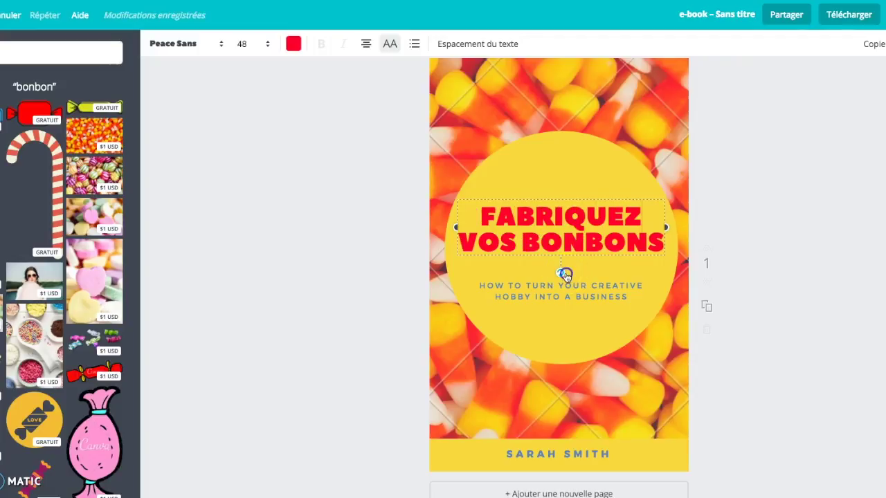
left_click(603, 179)
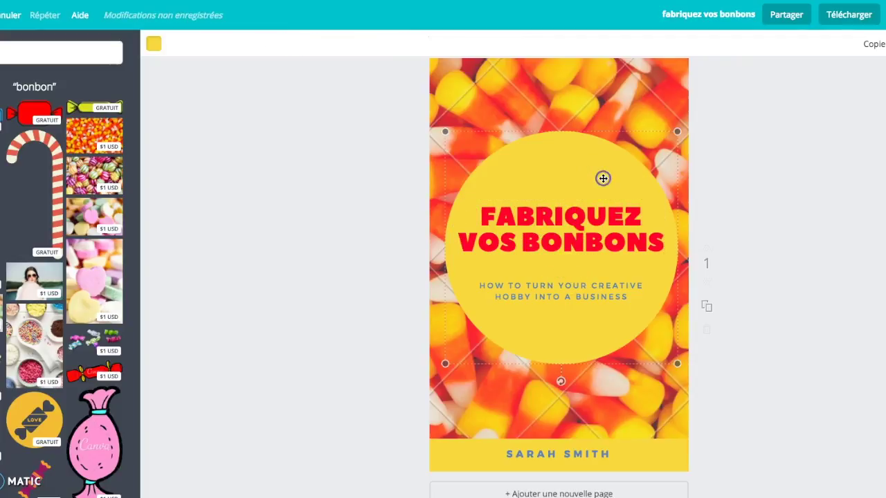
Replace the subtitle below the title with "FACILEMENT" and format it in bold at size 36
left_click(551, 292)
left_click_drag(476, 288, 652, 299)
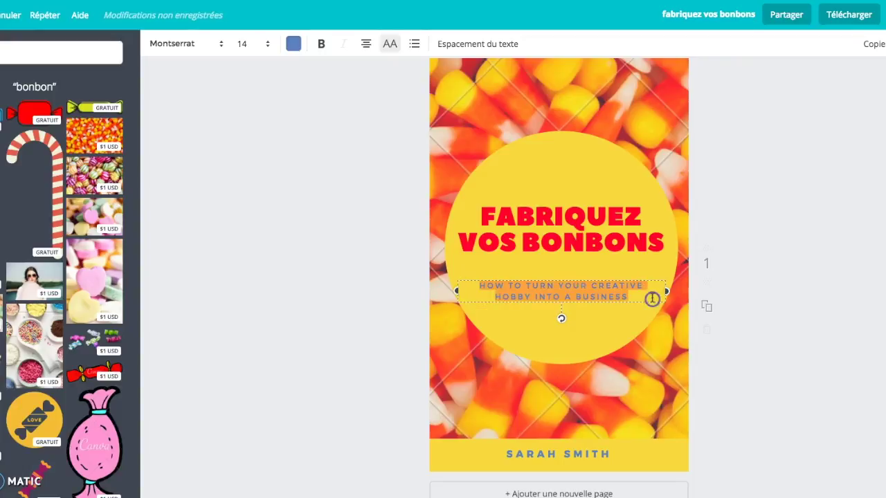
type("FACILEMENT")
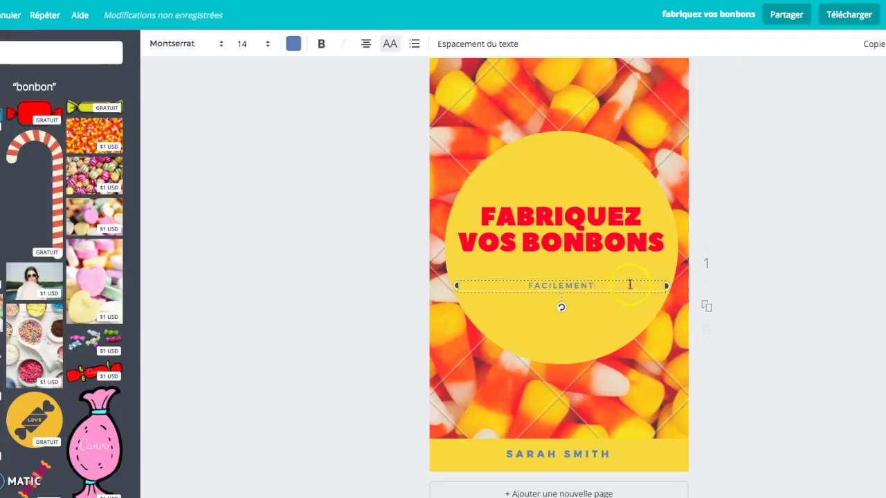
left_click_drag(594, 283, 526, 285)
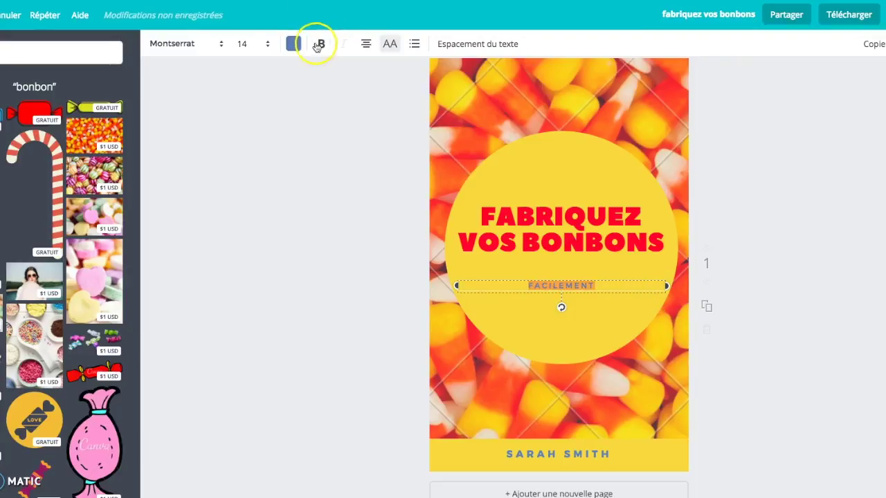
left_click(269, 44)
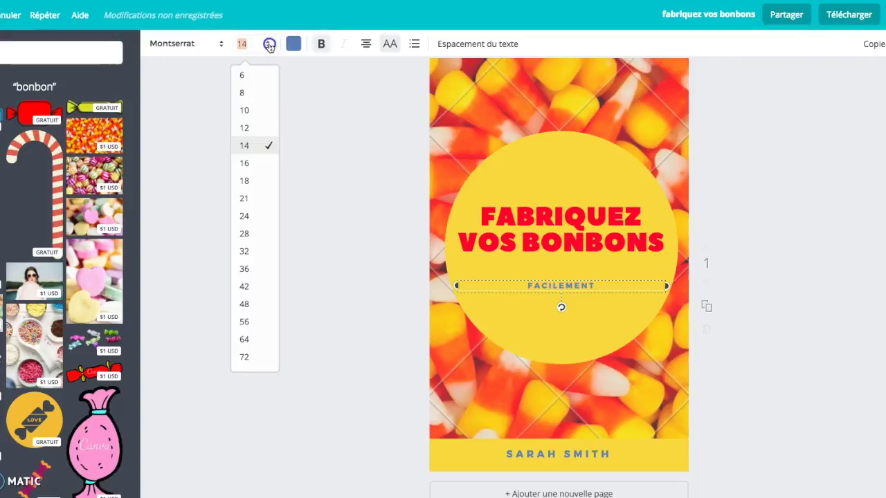
left_click(244, 269)
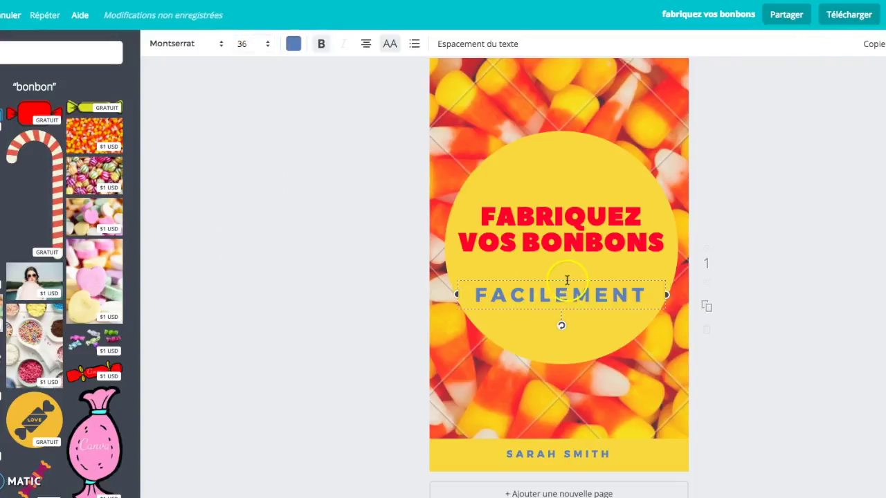
Move "FACILEMENT" up and the title down so the two texts sit close together inside the yellow circle
left_click_drag(568, 278, 566, 260)
left_click_drag(560, 228, 559, 238)
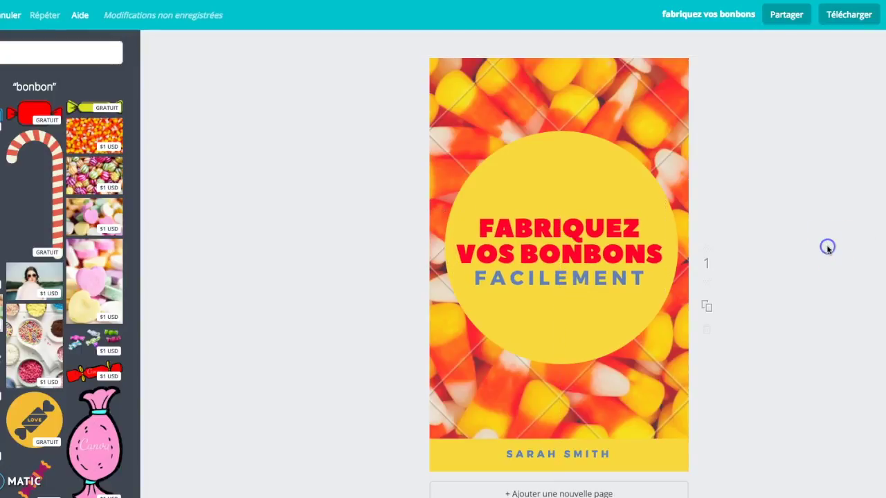
left_click(580, 282)
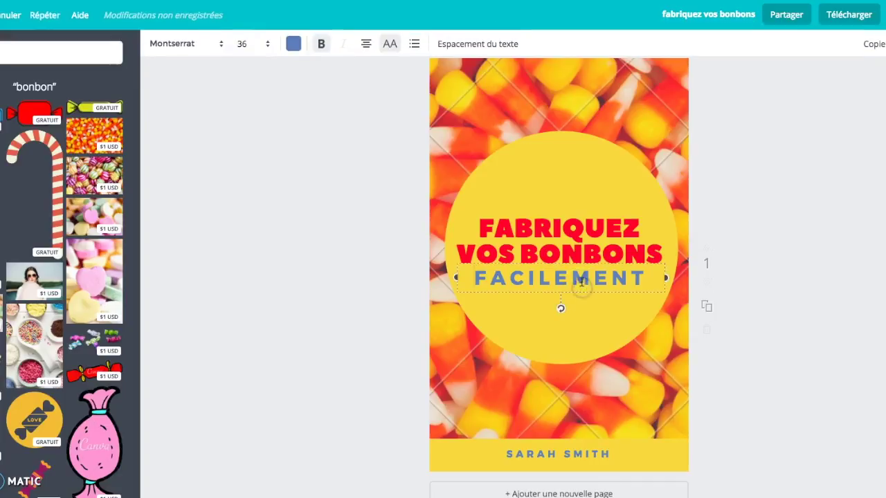
Replace the sample author name in the cover's yellow footer band with the new author's name
left_click(505, 454)
left_click_drag(502, 454, 603, 455)
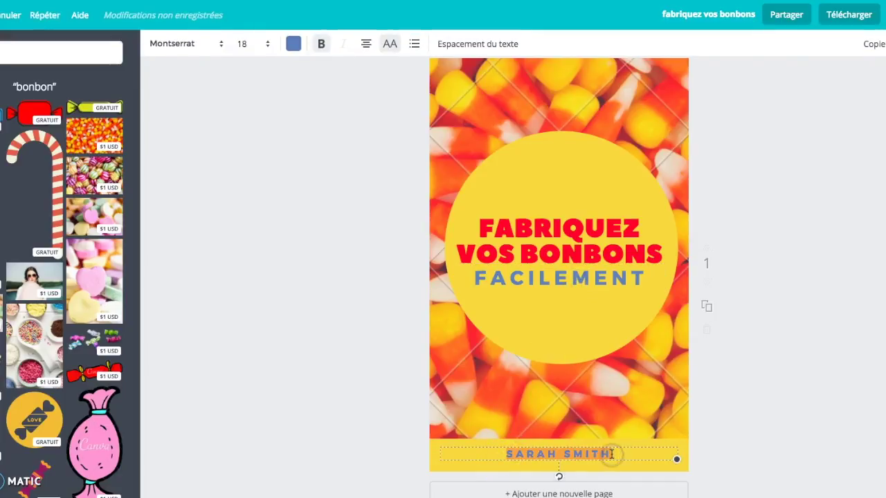
type("JUSTINE MISS BONBONS")
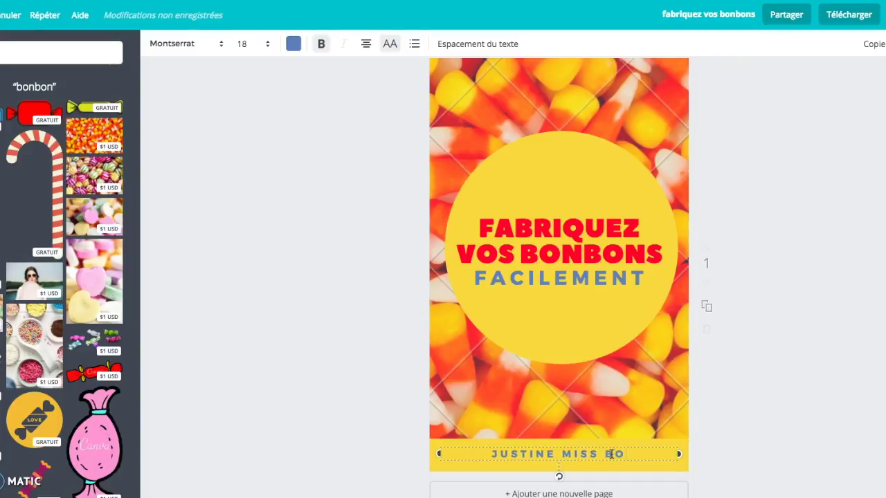
left_click(775, 366)
left_click(570, 452)
left_click(730, 390)
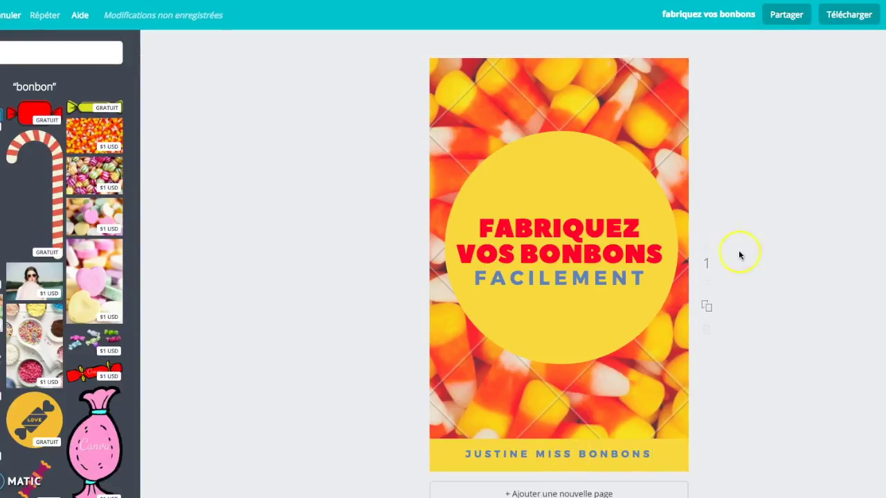
Duplicate the finished cover page and delete the candy photo background from the copy
scroll(784, 283, "down", 1)
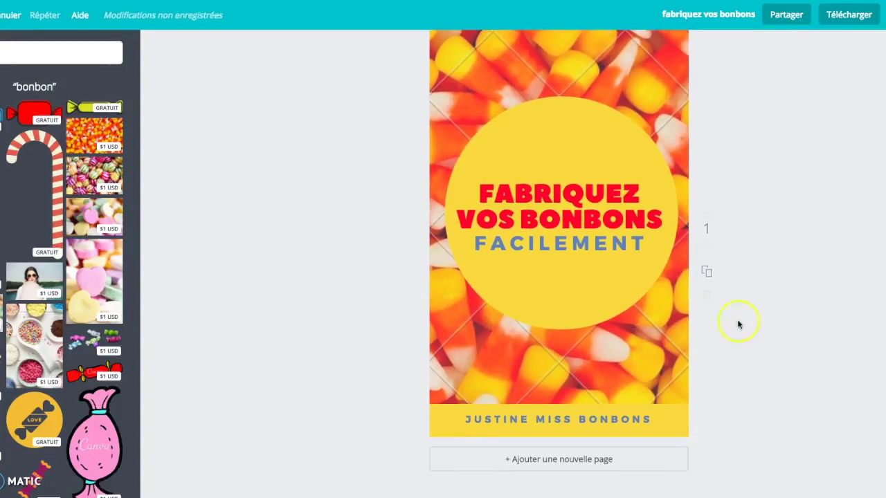
left_click(708, 274)
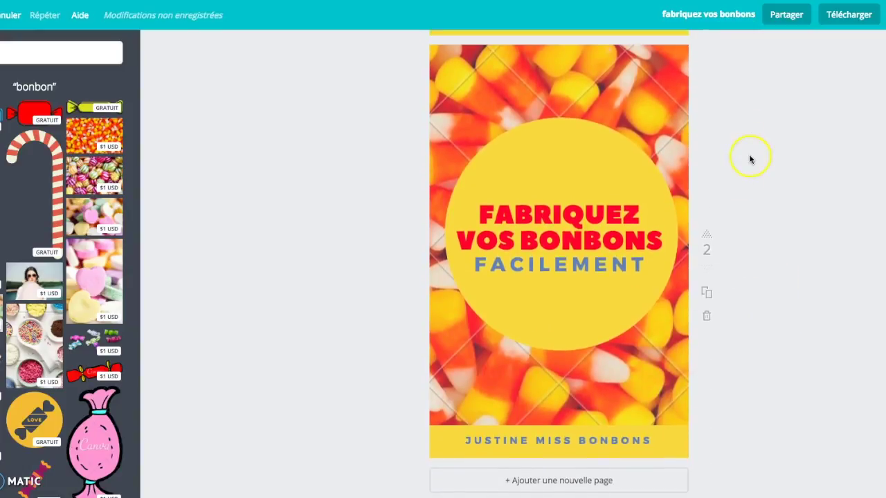
left_click(479, 83)
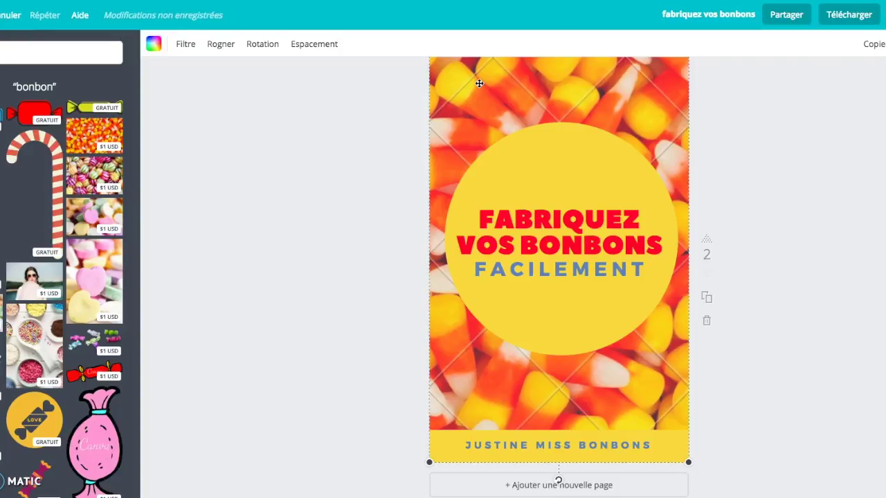
key("Delete")
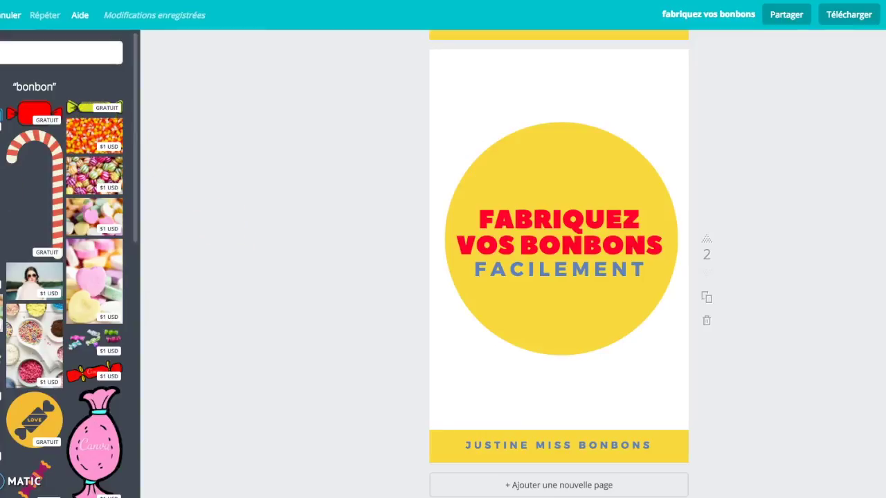
Insert the uploaded photo of the woman in a sleeveless dress on page 2, enlarge it above the footer and send it behind the circle
left_click(2, 229)
scroll(33, 365, "down", 5)
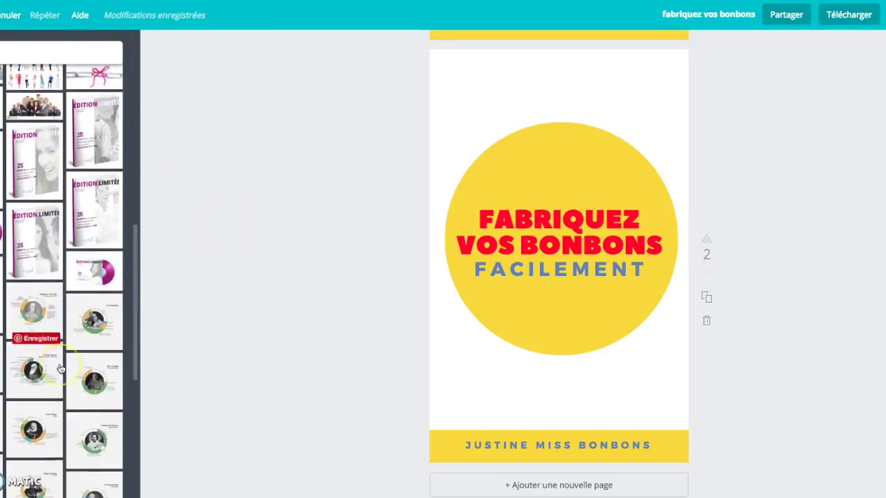
scroll(61, 368, "down", 5)
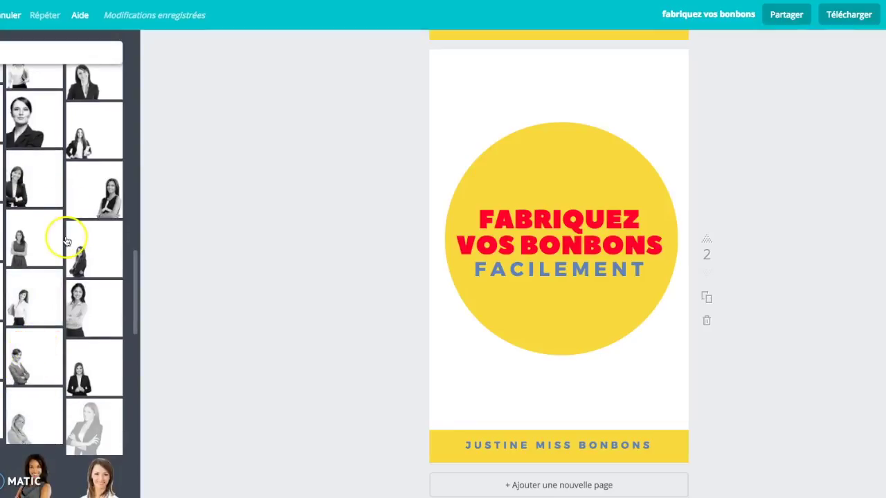
scroll(69, 246, "up", 1)
scroll(69, 247, "down", 2)
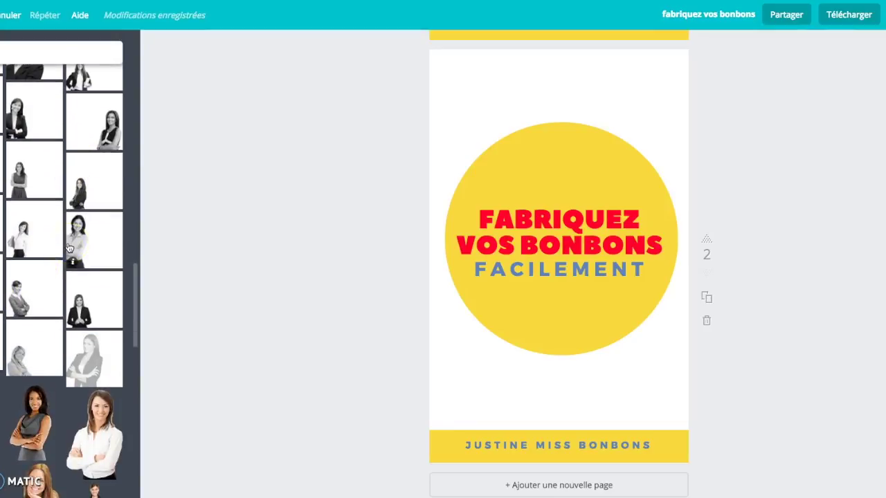
scroll(66, 256, "up", 4)
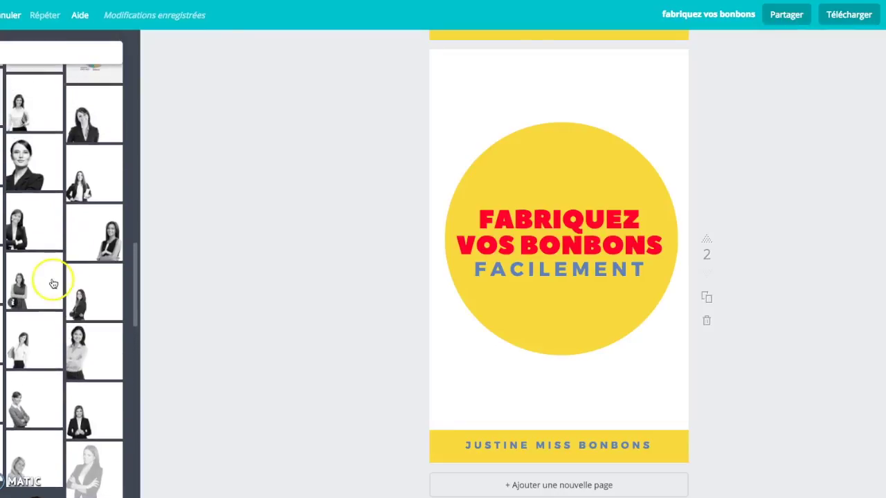
left_click(53, 283)
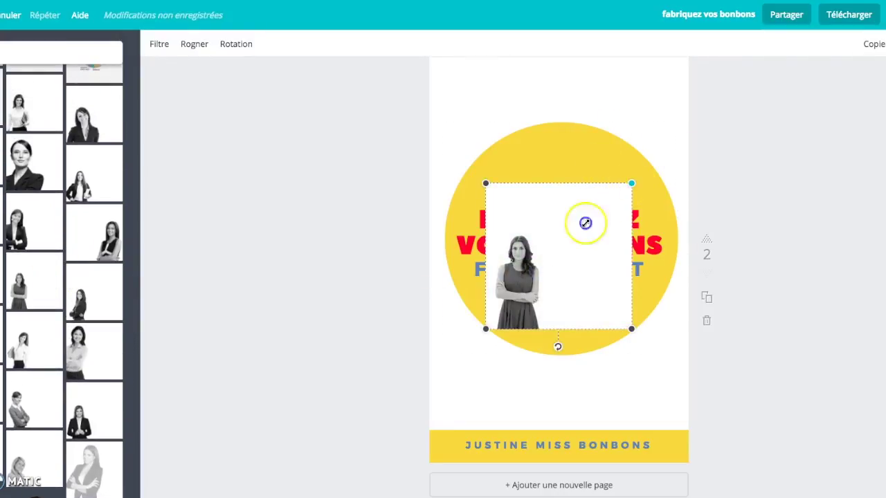
left_click_drag(500, 377, 476, 408)
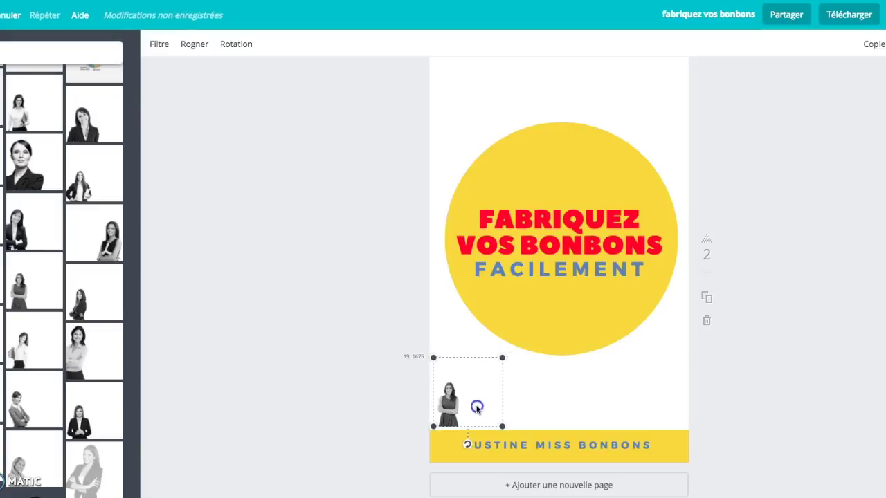
left_click_drag(502, 358, 789, 69)
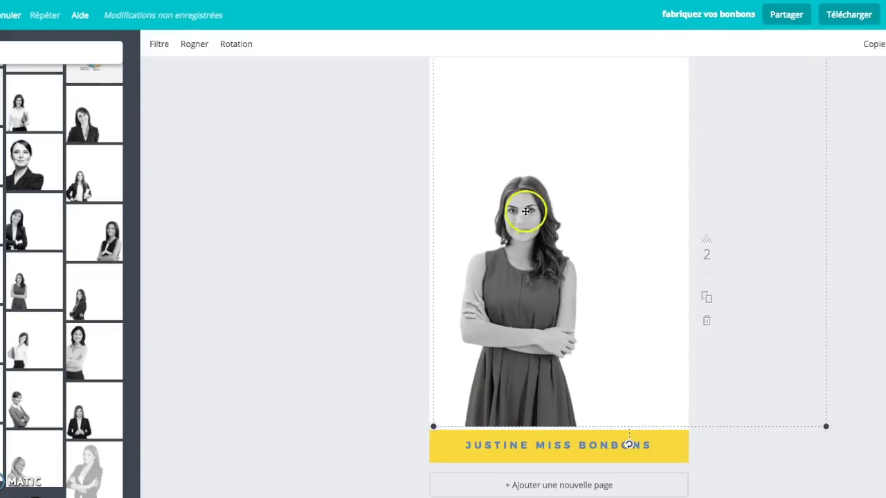
scroll(531, 221, "up", 2)
scroll(531, 221, "up", 1)
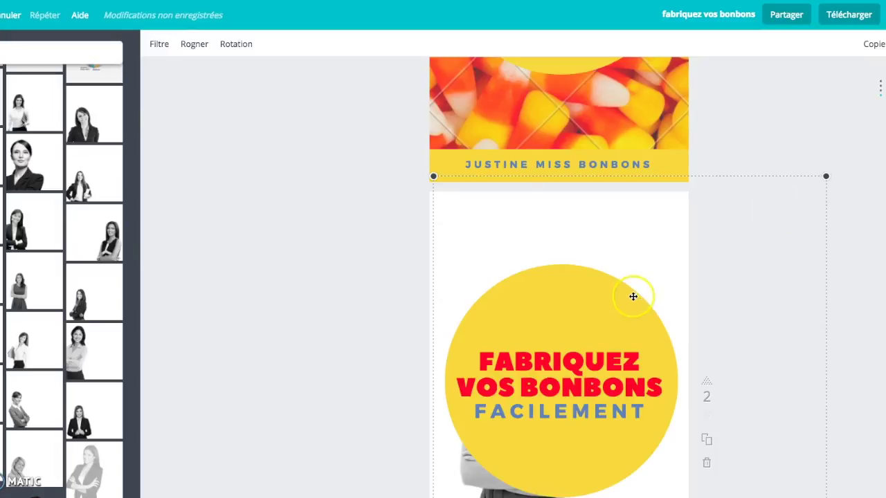
Move page 2's yellow circle, title and subtitle to the upper right, keeping "FACILEMENT" close beneath the title
left_click_drag(577, 327, 626, 238)
left_click_drag(520, 374, 563, 252)
left_click(566, 415)
left_click_drag(563, 413, 608, 355)
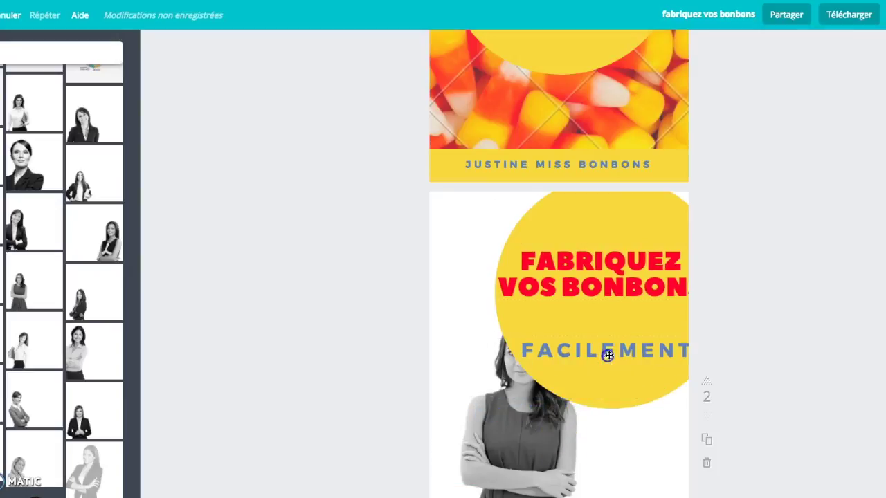
left_click_drag(602, 218, 589, 226)
left_click_drag(567, 257, 559, 270)
left_click_drag(549, 358, 534, 336)
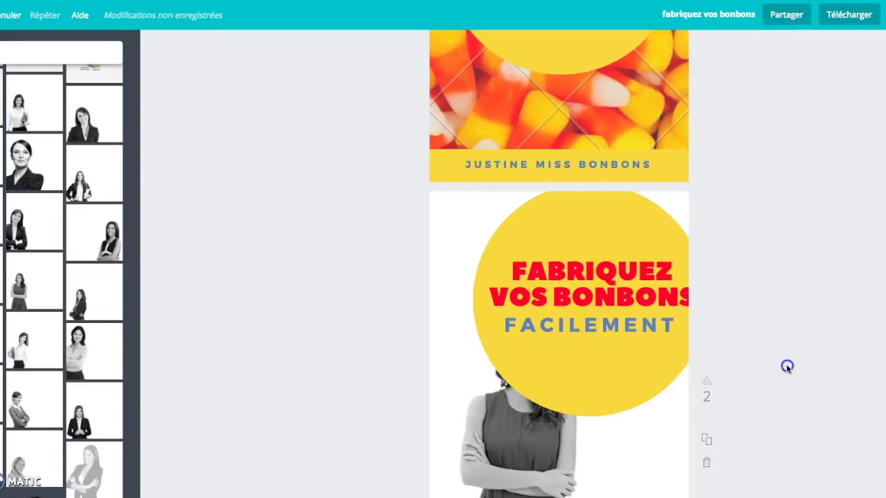
Shift the woman's photo to page 2's left edge and nudge the circle and title left so the title fits on the page
scroll(786, 367, "down", 3)
left_click_drag(505, 420, 482, 418)
left_click(823, 374)
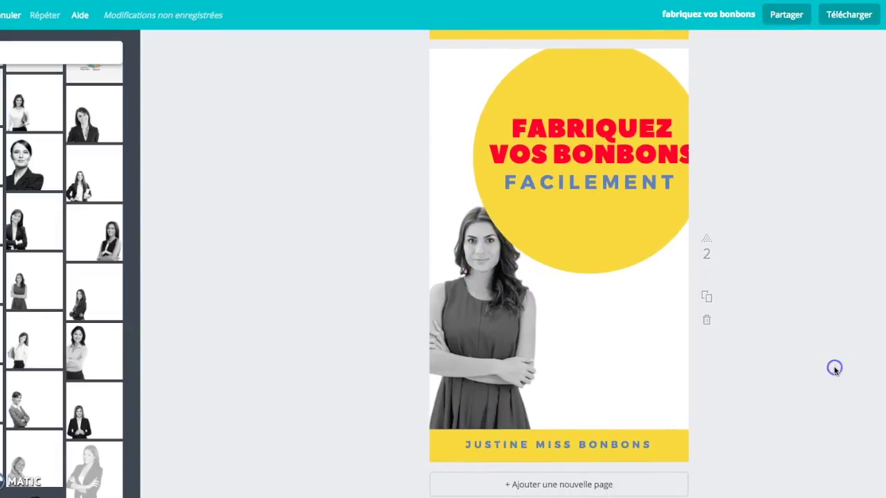
scroll(823, 351, "down", 1)
left_click_drag(602, 205, 590, 198)
left_click_drag(592, 129, 581, 131)
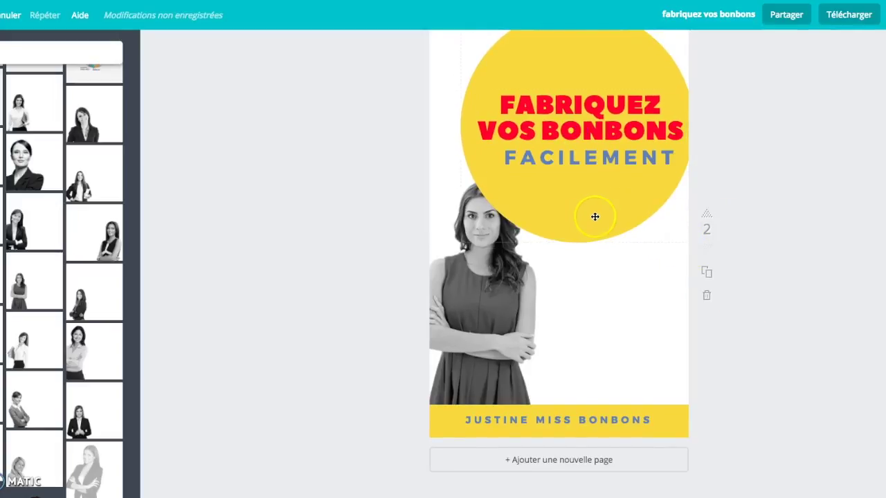
scroll(817, 324, "up", 4)
scroll(816, 325, "down", 4)
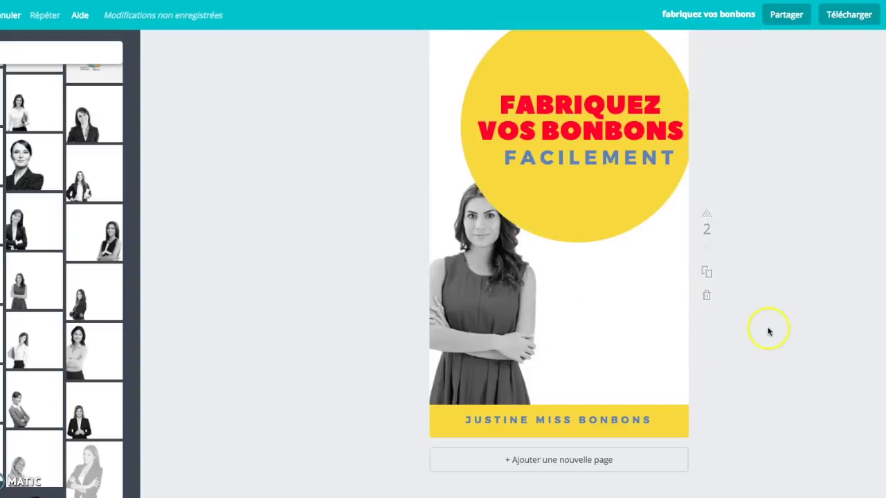
scroll(775, 331, "up", 3)
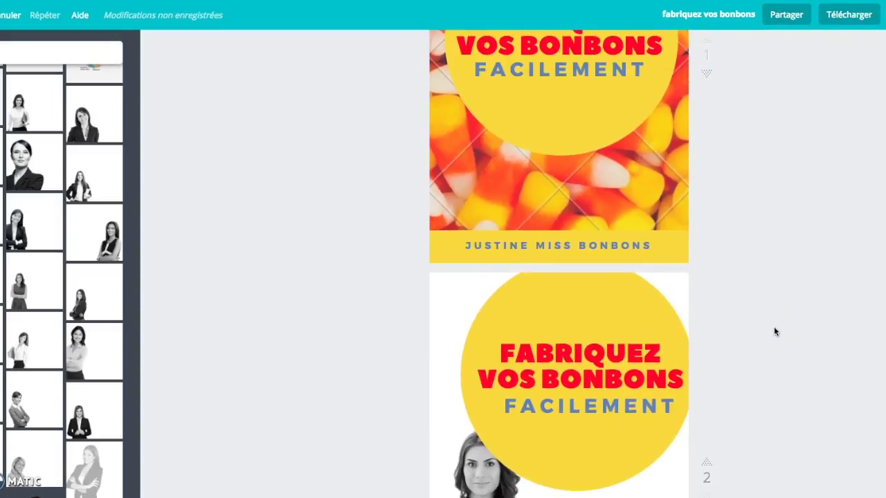
left_click(651, 123)
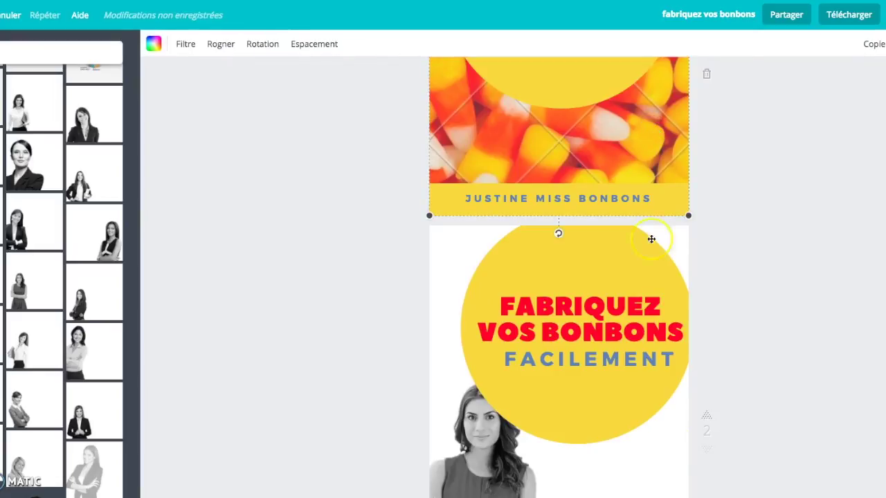
left_click(664, 449)
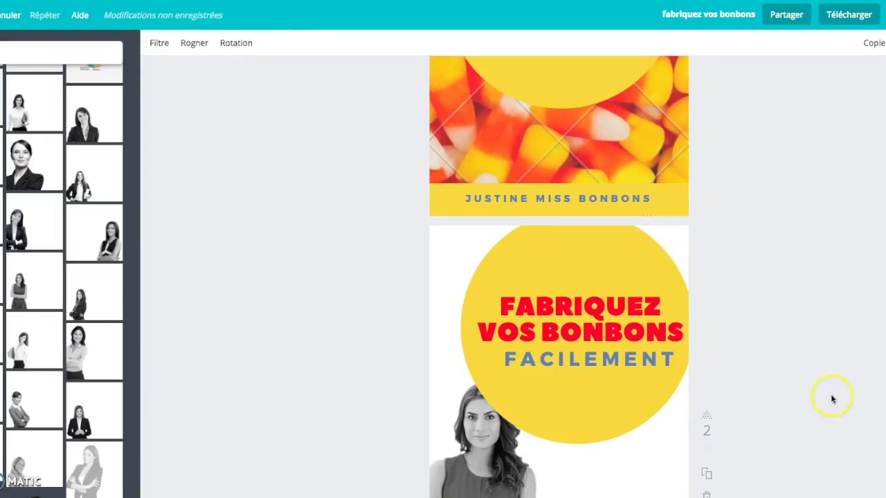
Add the orange and yellow candy photo from the "bonbon" results to page 2 and enlarge it over the page's right side
left_click(5, 50)
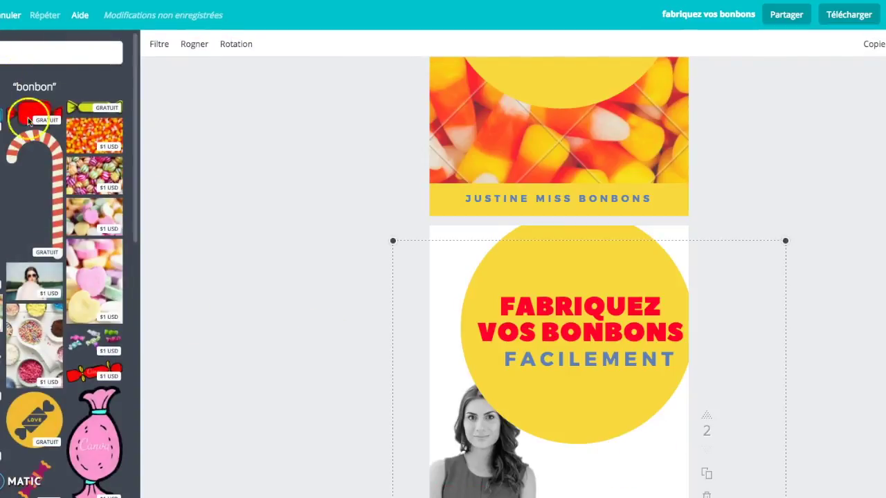
left_click_drag(94, 135, 346, 395)
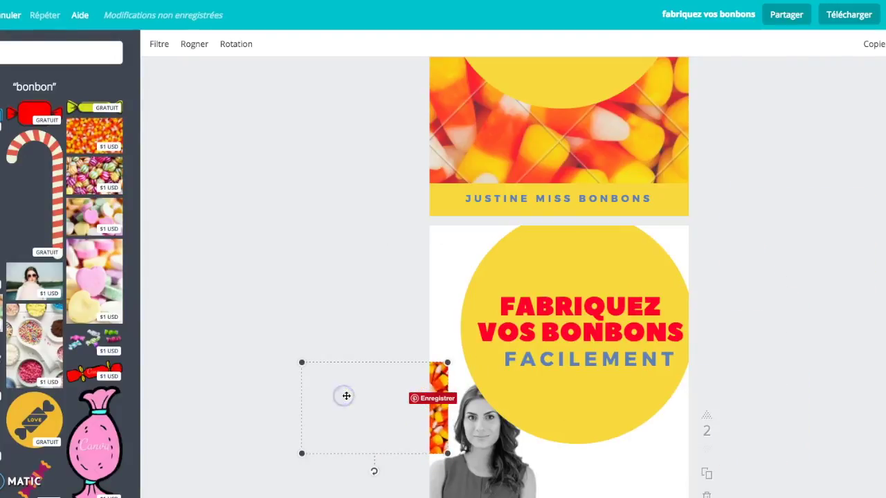
left_click(330, 403)
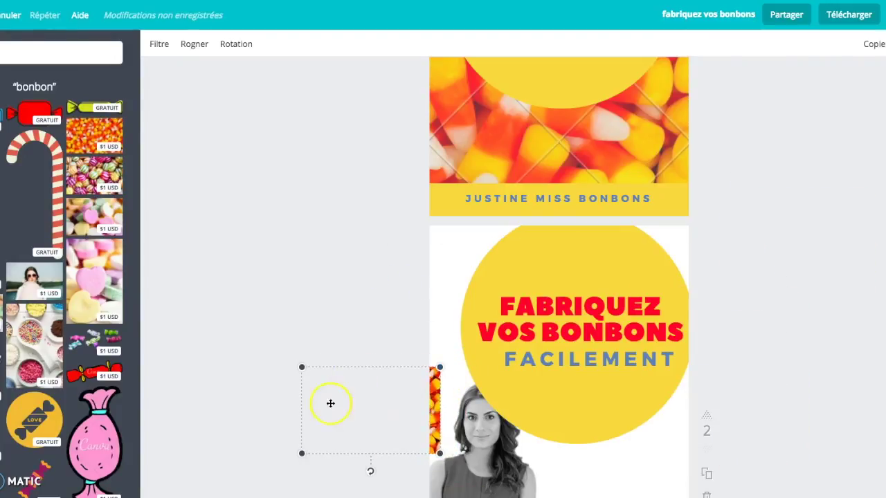
left_click_drag(300, 367, 588, 427)
left_click_drag(628, 346, 634, 247)
scroll(699, 388, "down", 3)
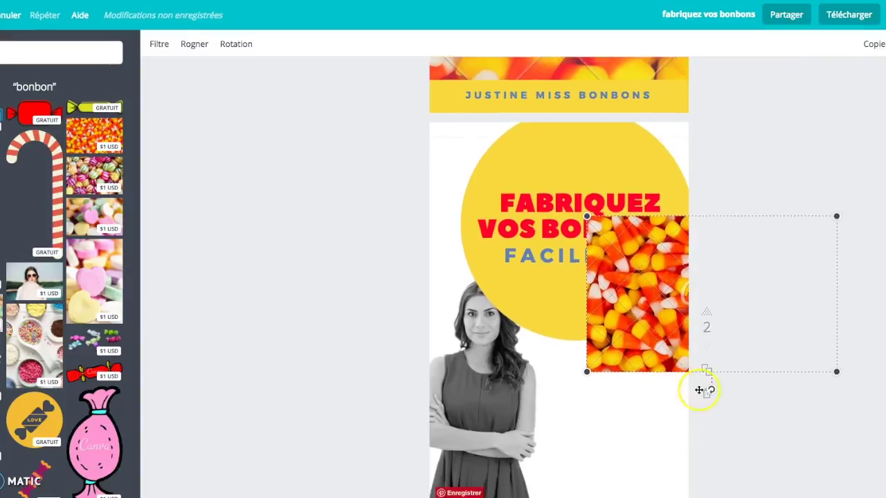
Enlarge the candy photo into a vertical strip along page 2's right edge and send it behind the circle and title
left_click(793, 413)
left_click(607, 229)
left_click(687, 155)
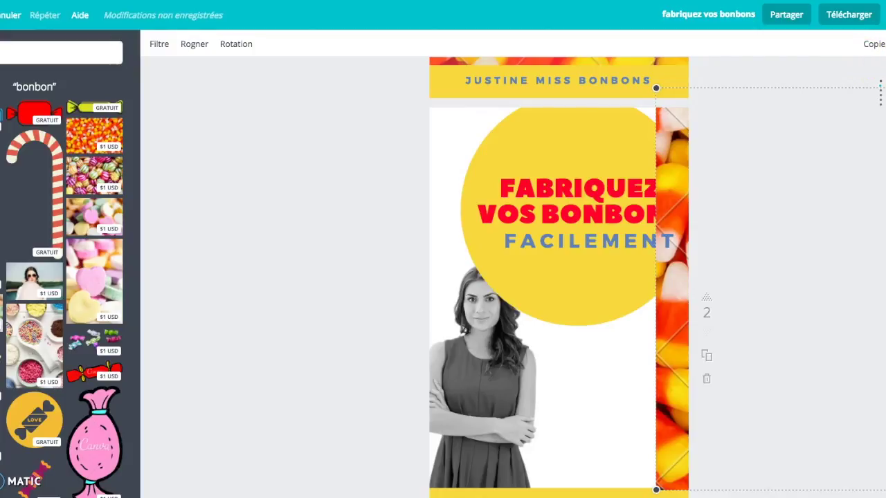
key("super+bracketleft")
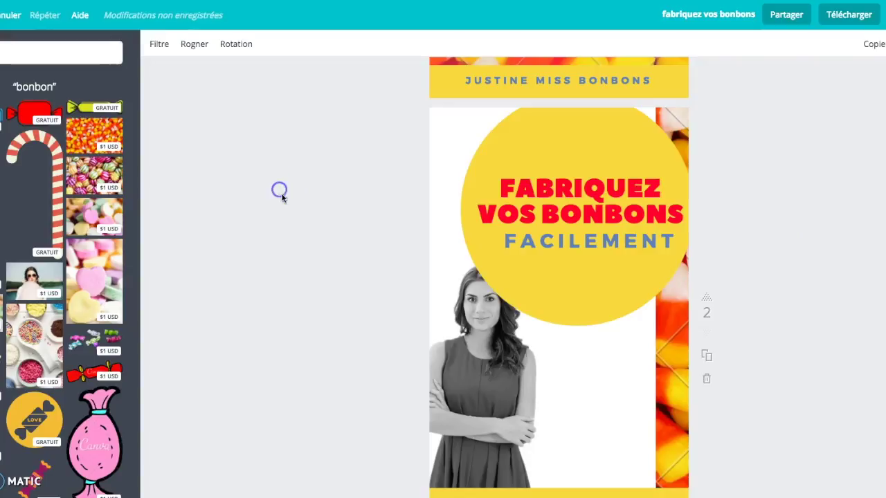
left_click(280, 196)
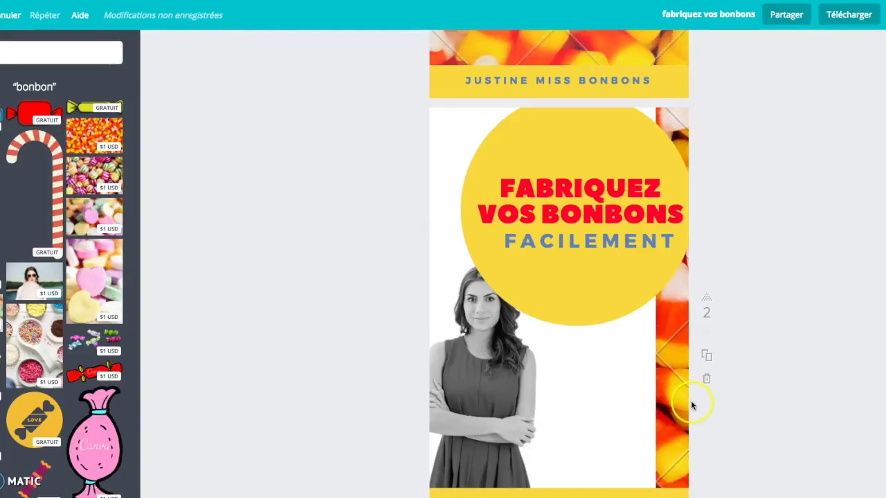
Reposition the candy photo as a narrow horizontal band across page 2, just above the yellow footer
scroll(823, 392, "down", 3)
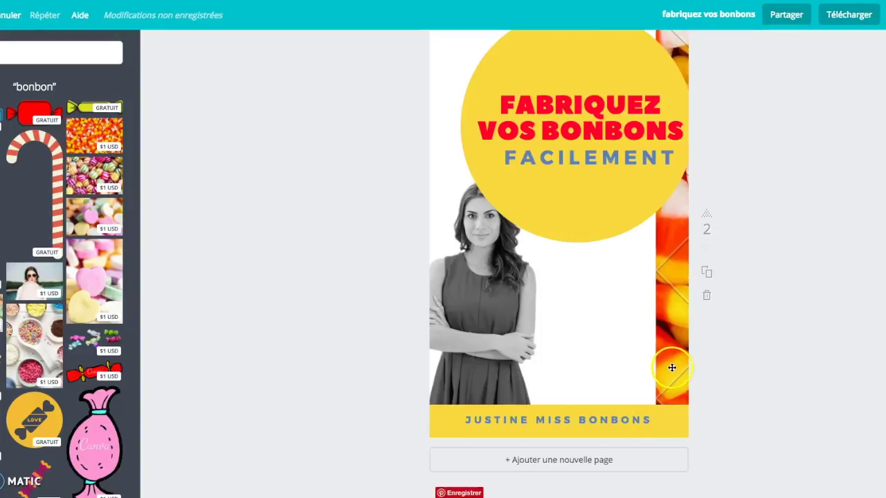
left_click_drag(672, 316, 443, 487)
left_click_drag(557, 296, 544, 426)
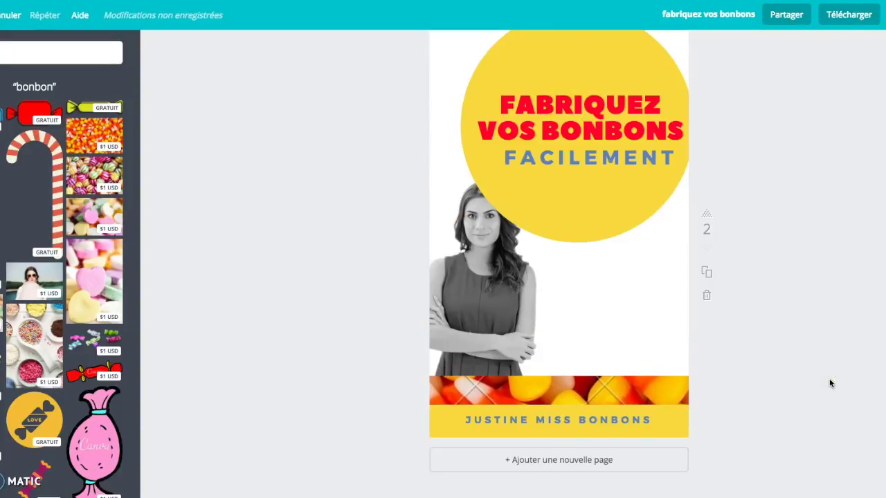
Nudge page 2's title, subtitle, yellow circle and woman's photo down and slightly left to balance them above the candy band
scroll(830, 383, "up", 3)
left_click_drag(593, 360, 592, 374)
left_click_drag(589, 316, 575, 326)
left_click_drag(582, 256, 583, 274)
left_click_drag(494, 436, 484, 458)
left_click(807, 374)
scroll(807, 374, "down", 5)
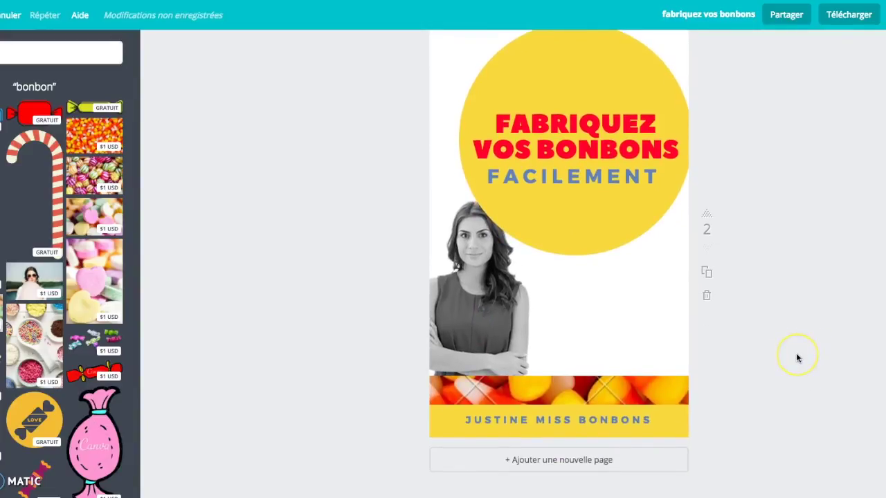
Duplicate page 2 and recolour the large yellow circle on the copy with the document's red
left_click(710, 274)
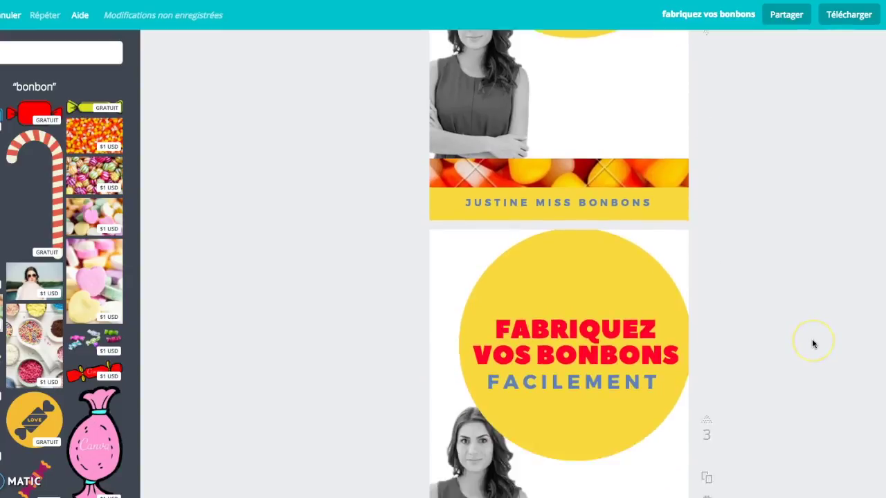
left_click(559, 283)
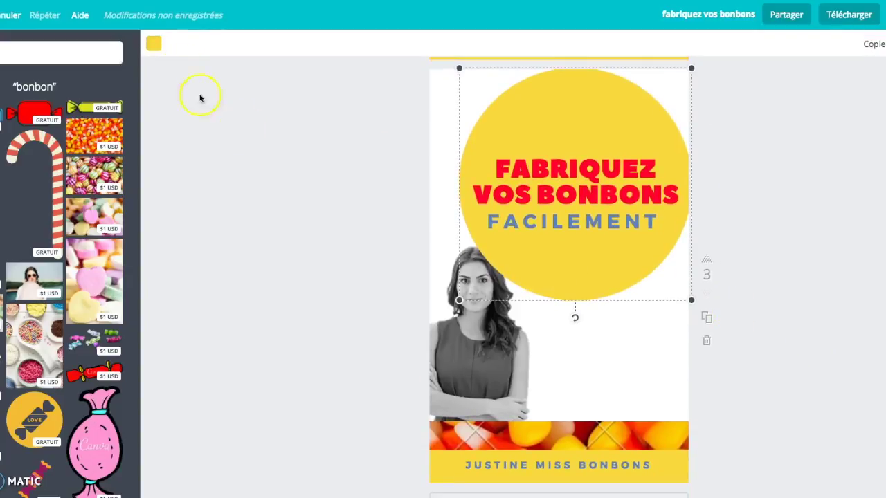
scroll(604, 235, "down", 6)
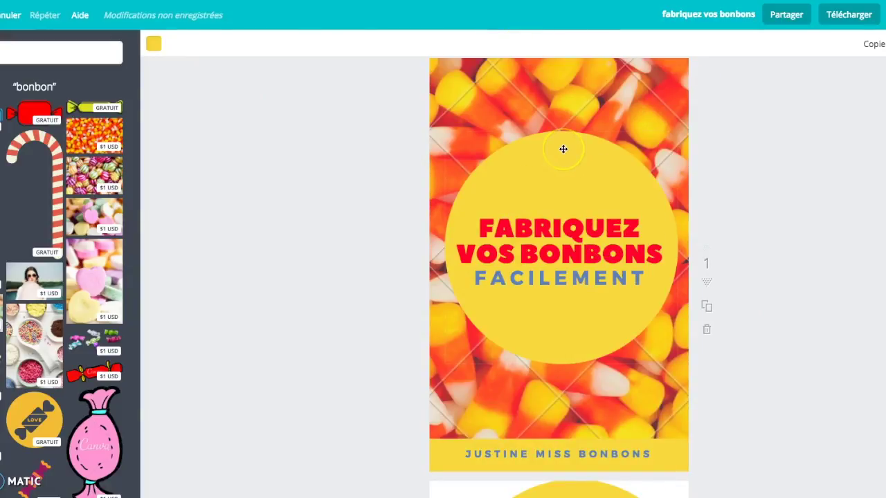
scroll(563, 149, "down", 10)
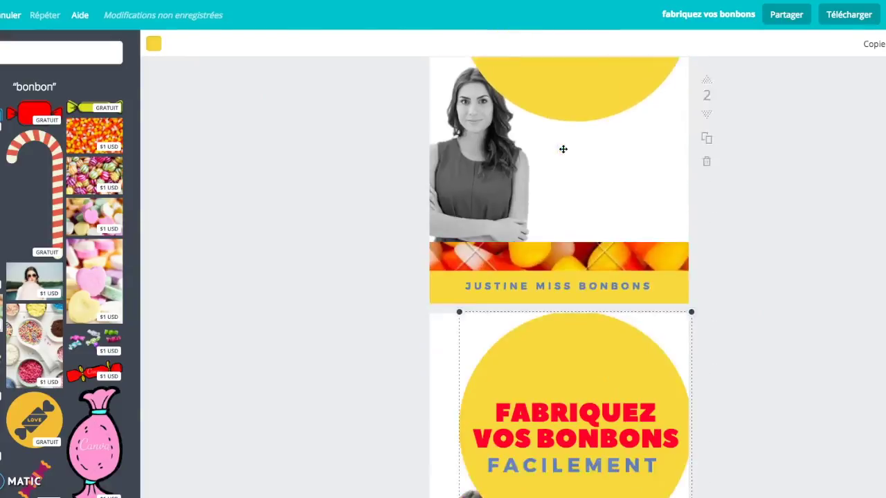
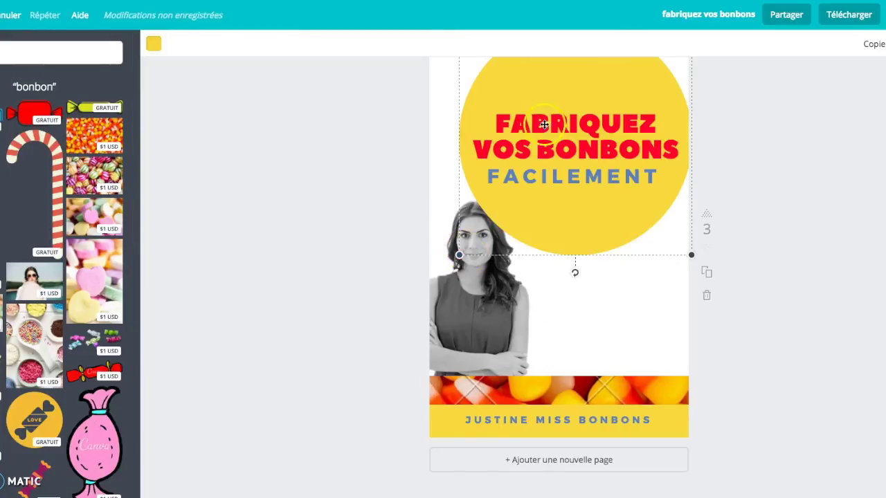
left_click(154, 43)
left_click(194, 94)
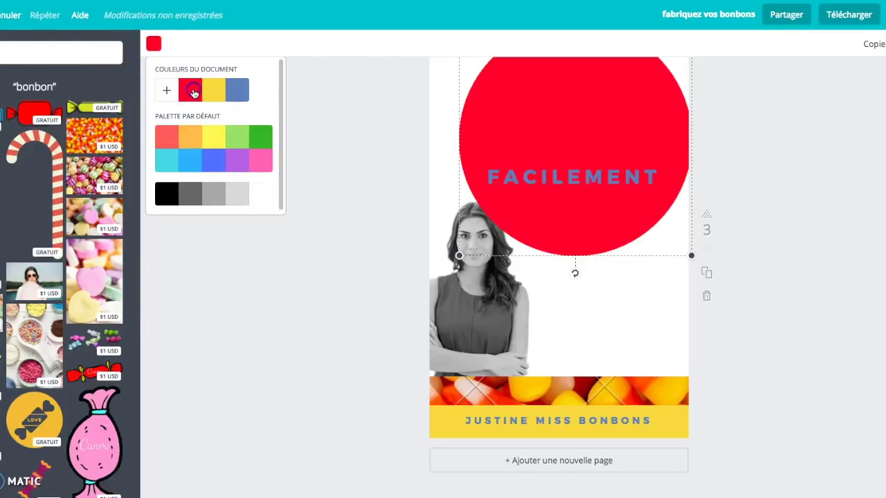
Recolour page 3's title text white and its subtitle "FACILEMENT" yellow
left_click(546, 117)
left_click_drag(497, 122, 663, 158)
left_click(293, 44)
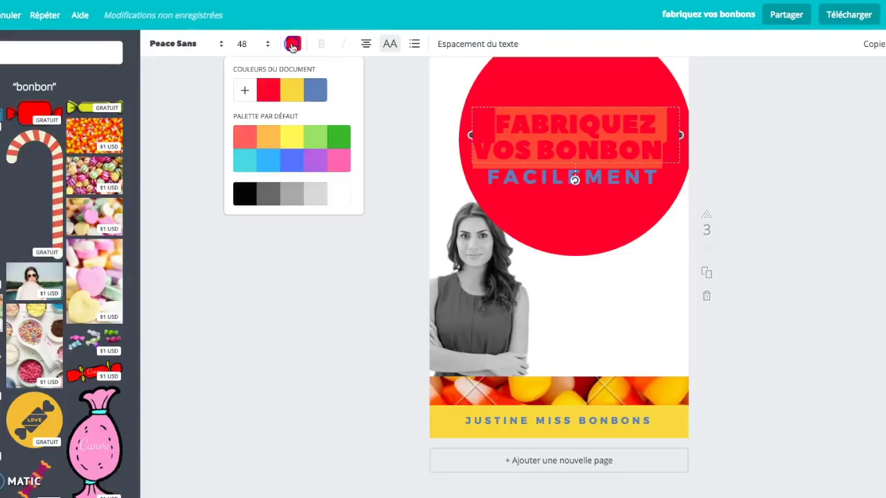
left_click(339, 196)
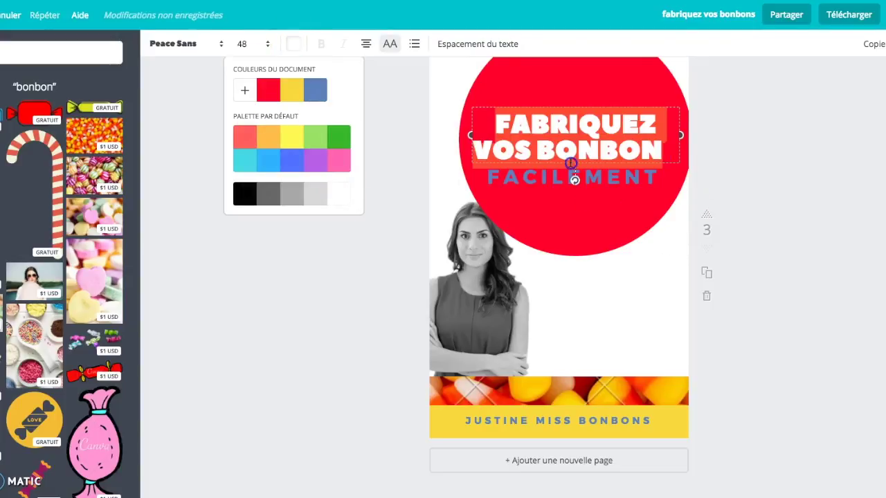
left_click(510, 178)
left_click_drag(486, 178, 687, 178)
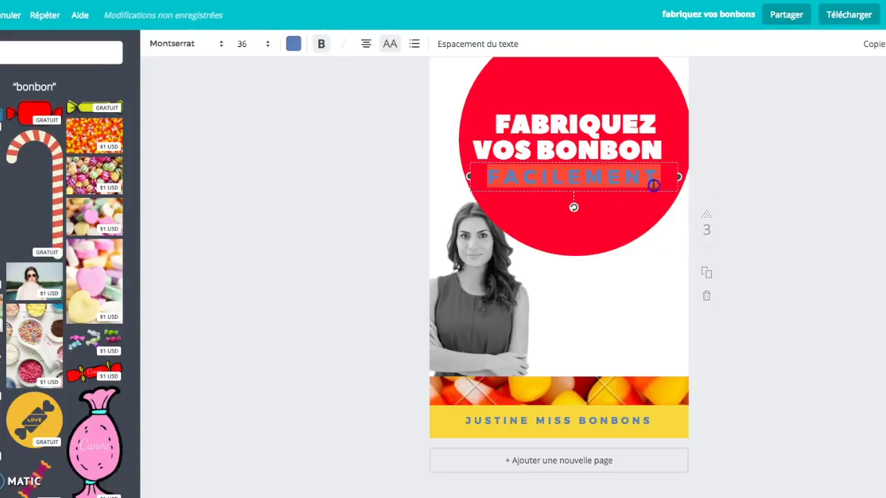
left_click(294, 45)
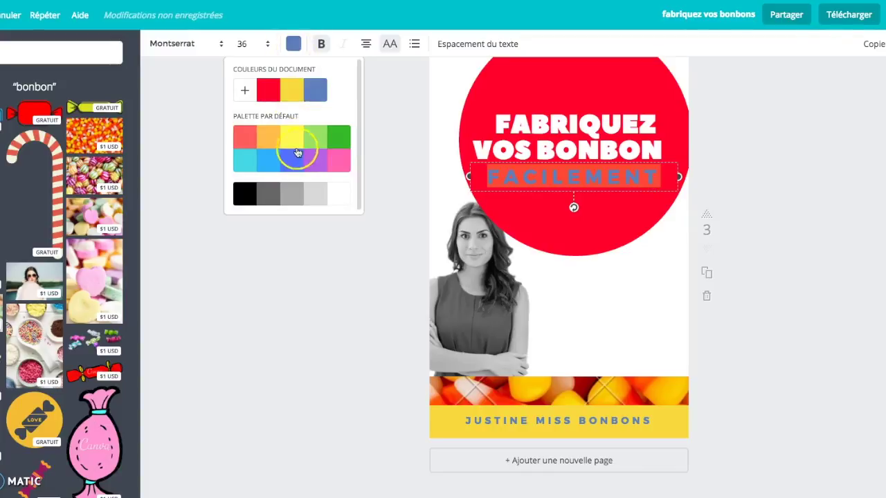
left_click(293, 91)
left_click(784, 254)
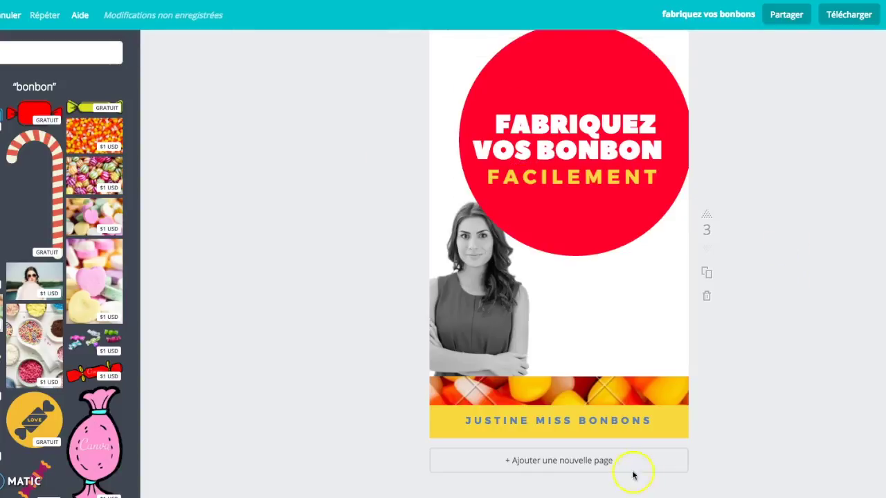
Recolour page 3's footer band red and set the author name on it to white
left_click(670, 429)
left_click(153, 46)
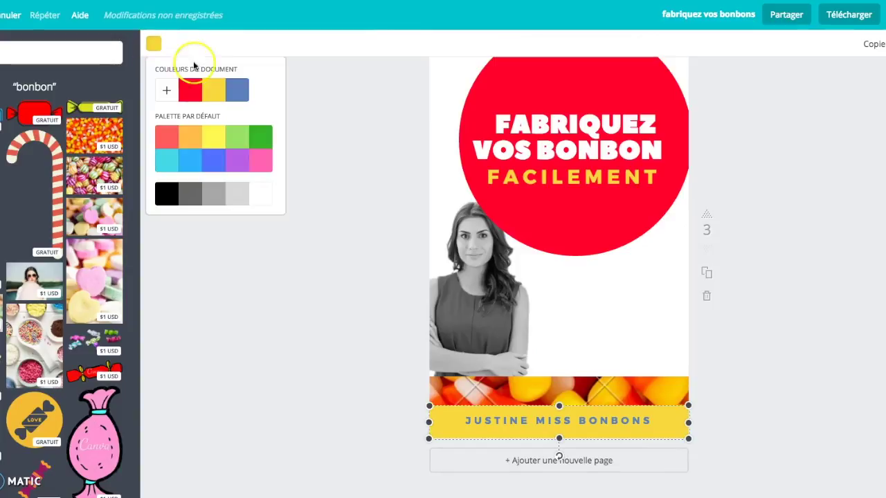
left_click(188, 87)
left_click(870, 359)
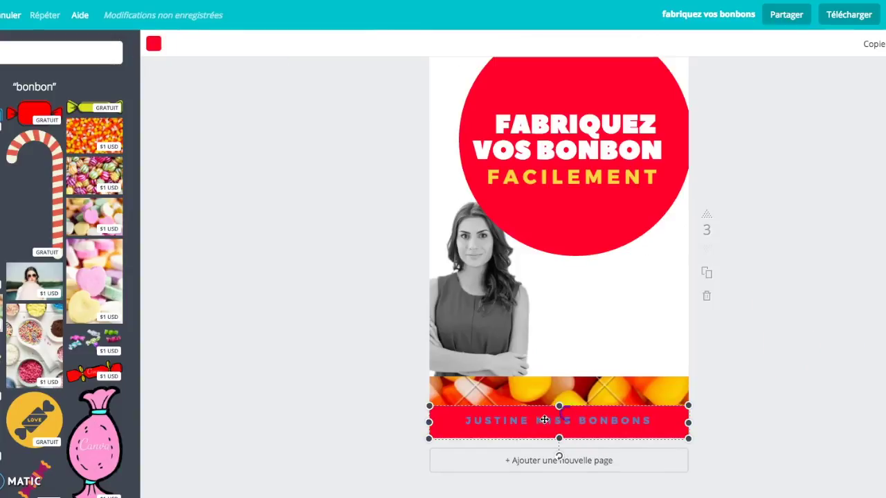
left_click(460, 420)
left_click_drag(462, 420, 652, 421)
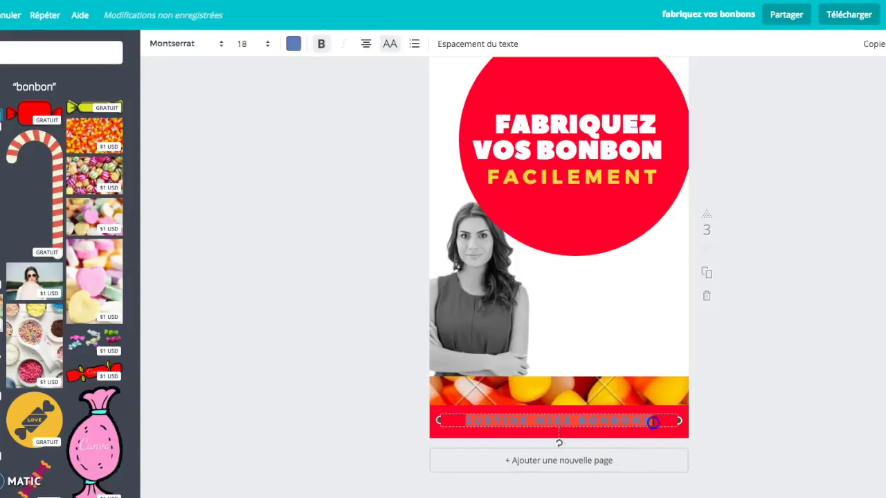
left_click(293, 43)
left_click(338, 194)
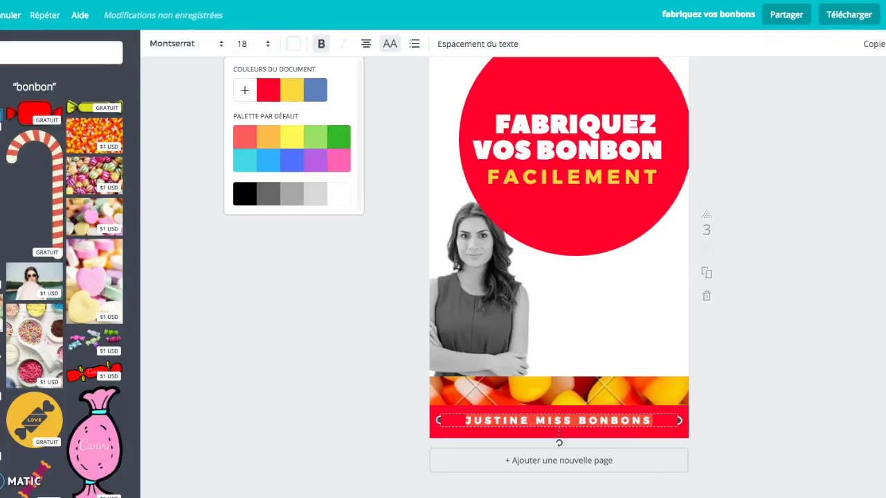
Lower page 3's candy photo behind the red footer, leaving only a thin candy strip above it
scroll(803, 322, "up", 3)
scroll(802, 322, "down", 3)
left_click_drag(607, 388, 601, 411)
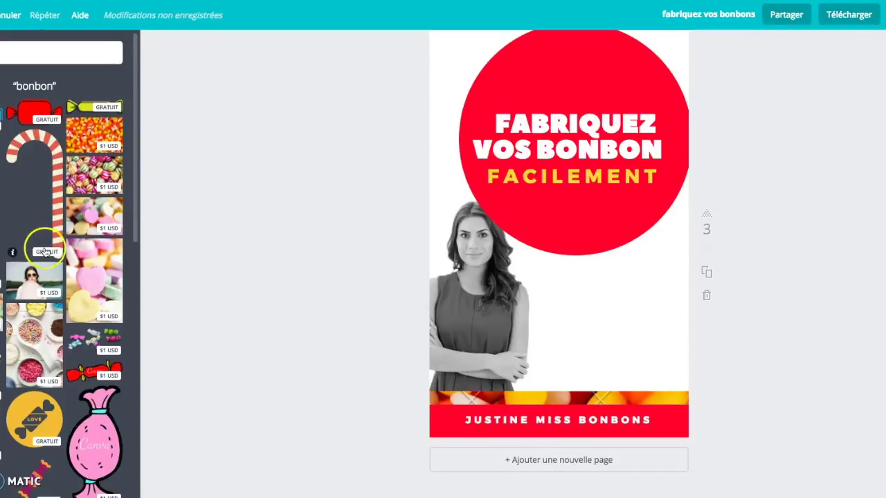
Add the rainbow swirl lollipop from the "bonbon" results to page 3, sized and placed beside the woman above the footer
scroll(45, 253, "down", 10)
scroll(45, 253, "down", 2)
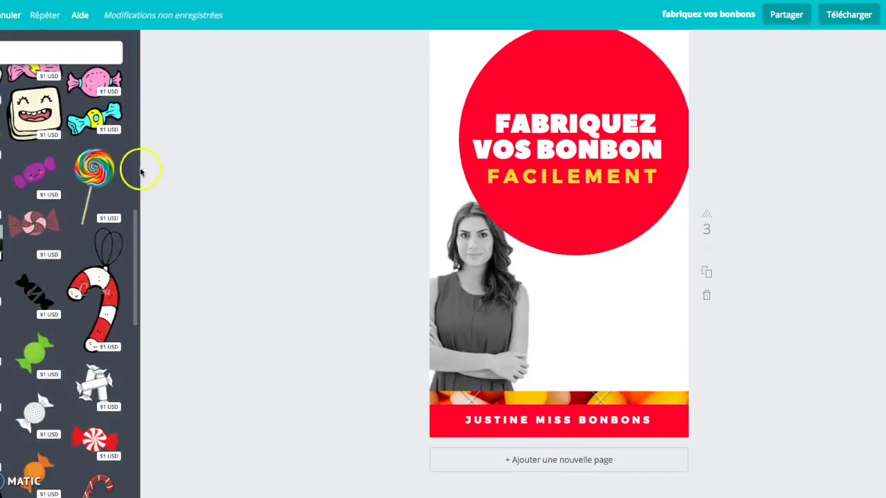
left_click_drag(92, 173, 624, 298)
left_click(595, 367)
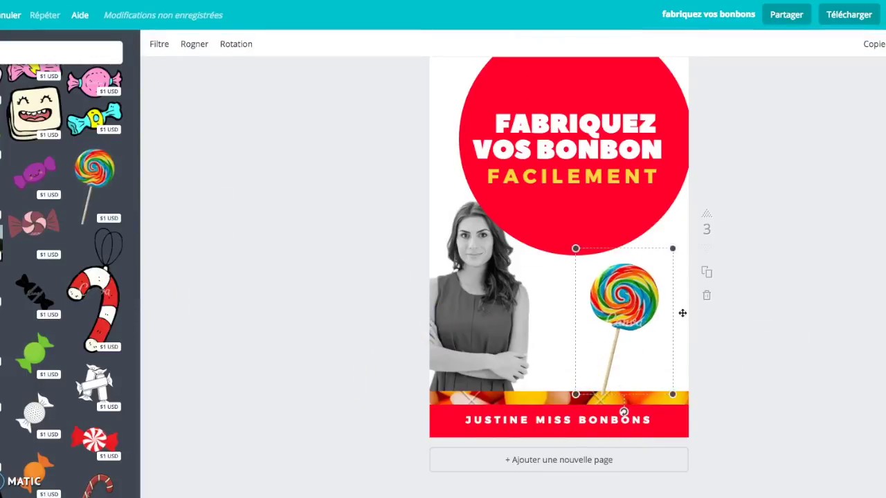
left_click_drag(672, 249, 733, 222)
left_click_drag(629, 330, 601, 360)
left_click_drag(676, 429, 650, 374)
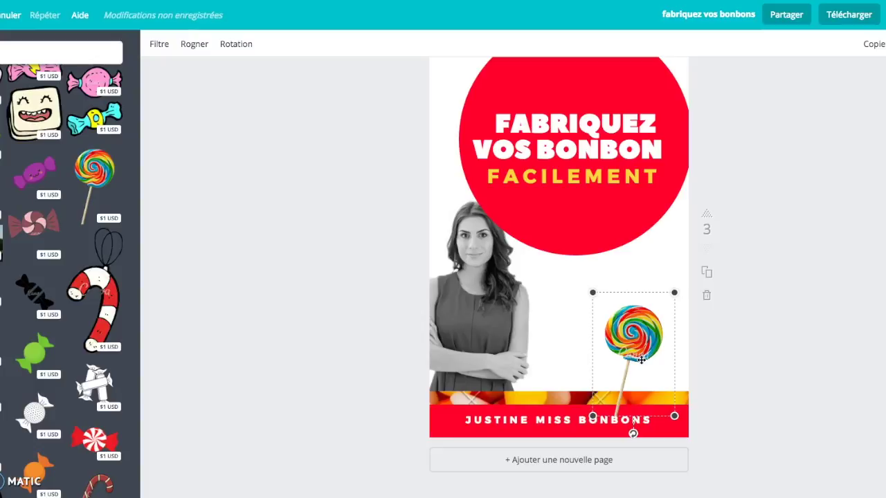
Duplicate the lollipop, remove the extra copy and arrange three lollipops in a row beside the woman on page 3
key("ctrl+d")
key("ctrl+d")
key("ctrl+d")
left_click_drag(635, 359, 681, 355)
key("Delete")
left_click(574, 349)
left_click_drag(575, 350, 593, 333)
left_click(725, 335)
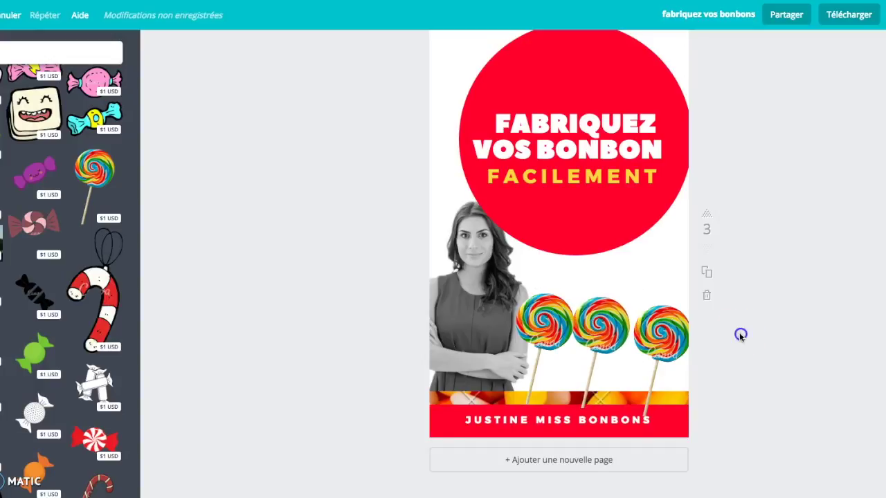
Duplicate page 3, raise its rightmost lollipop in line with the others and send all three lollipops behind the candy strip
left_click(709, 275)
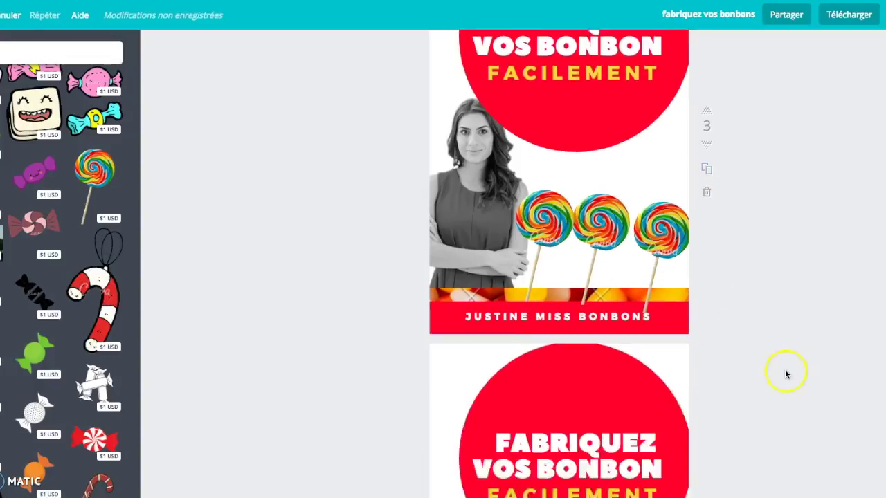
scroll(783, 361, "up", 1)
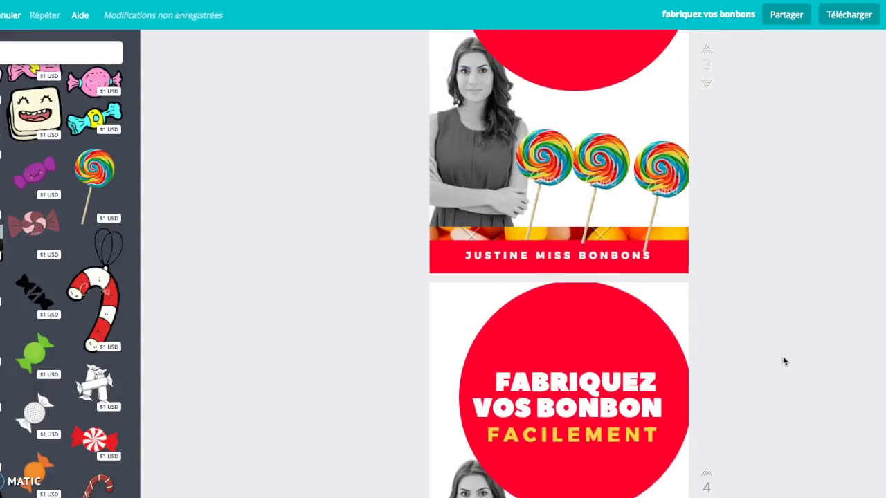
left_click(651, 218)
left_click_drag(650, 220, 658, 197)
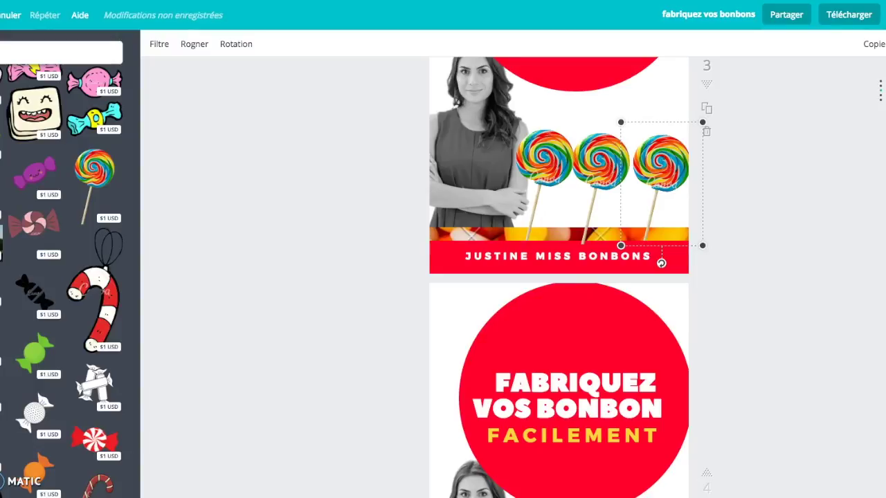
left_click(584, 185)
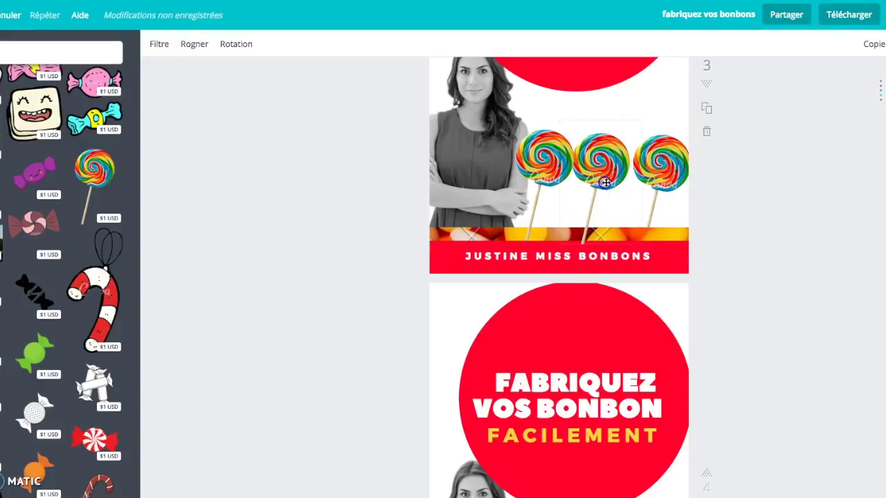
left_click(606, 147)
left_click_drag(607, 196, 551, 193)
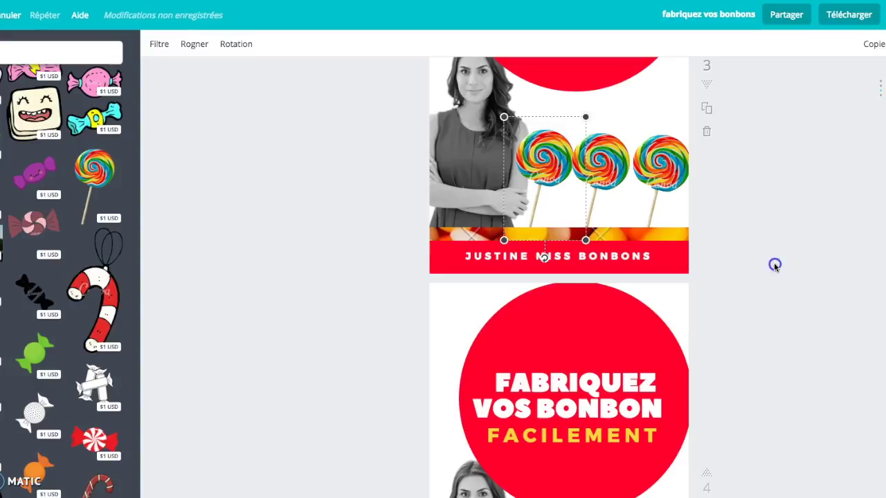
Delete page 4, the outdated copy of the lollipop cover, and return to page 3
scroll(739, 356, "down", 4)
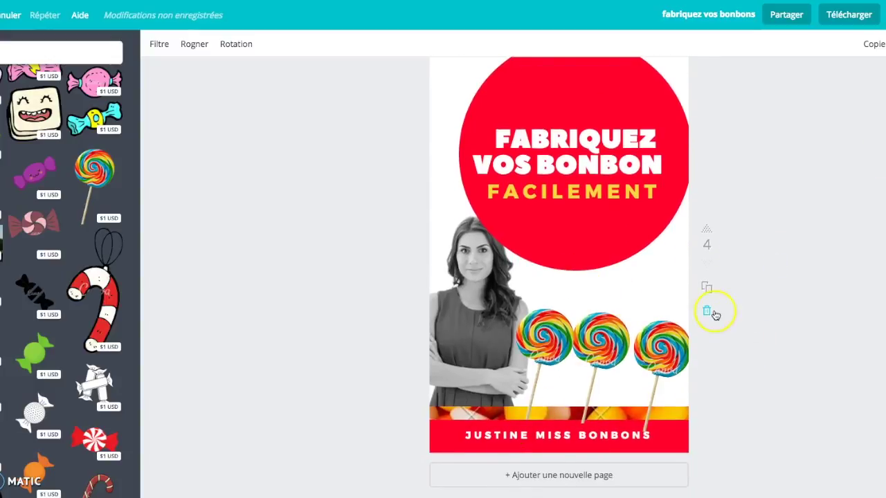
left_click(707, 314)
left_click(744, 323)
scroll(745, 322, "down", 5)
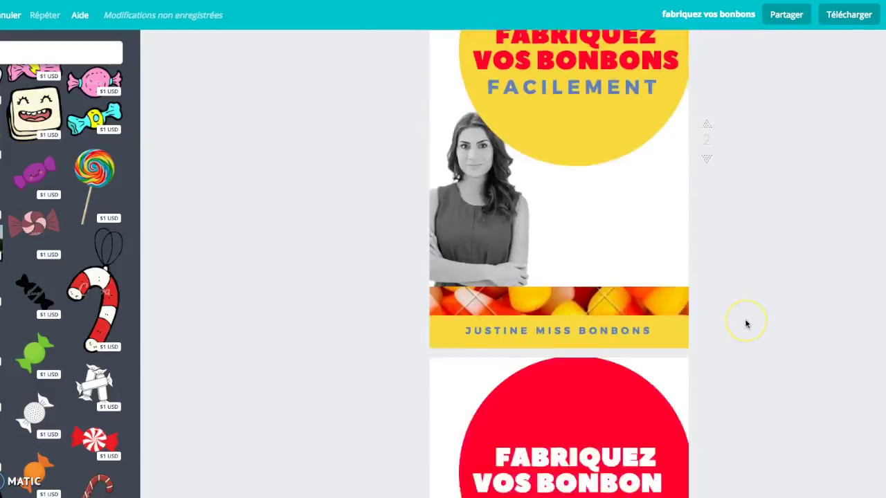
scroll(746, 323, "down", 2)
left_click(757, 323)
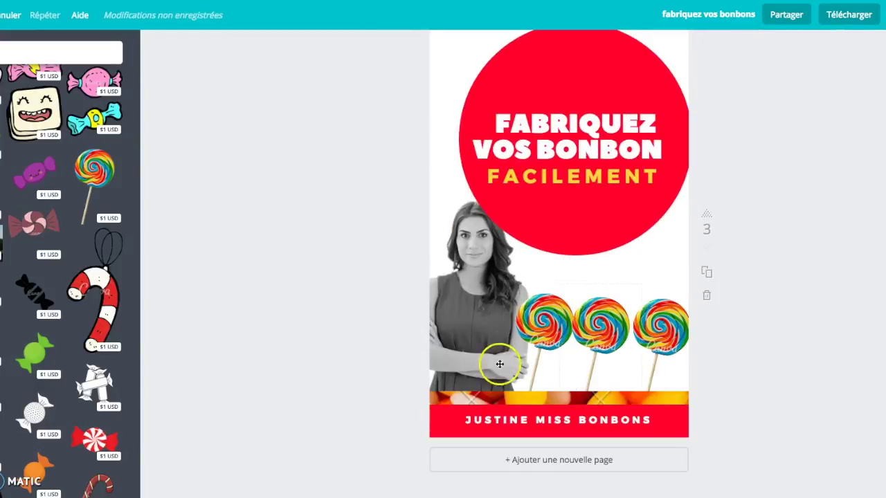
Duplicate page 3 and delete the red footer band, the candy photo and the author name from the copy
left_click(706, 274)
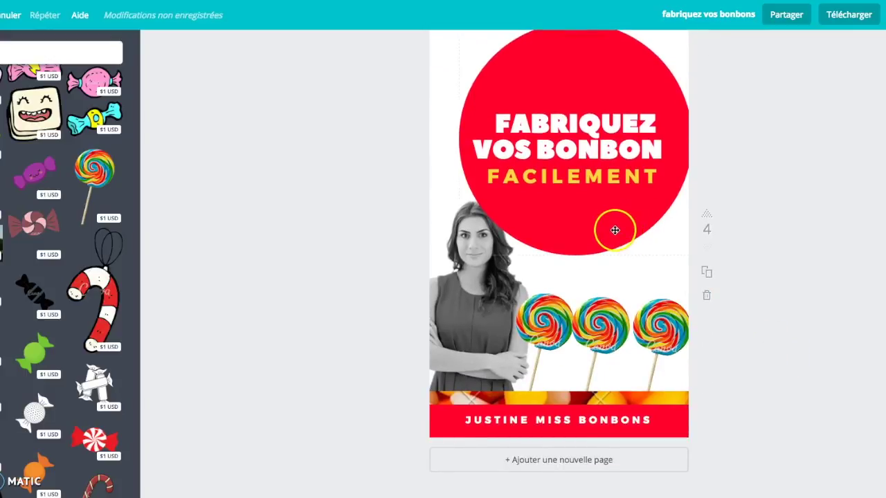
left_click(654, 431)
key("Delete")
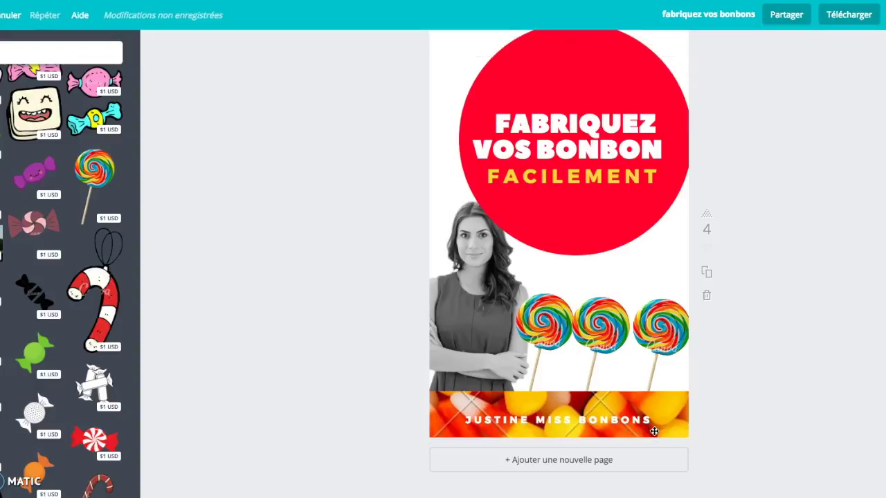
left_click(654, 415)
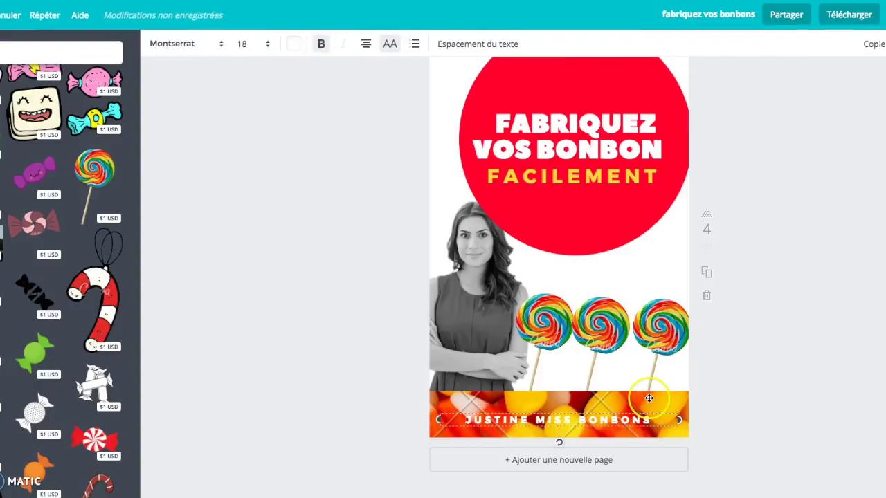
left_click(649, 397)
key("Delete")
left_click(488, 416)
left_click(460, 414)
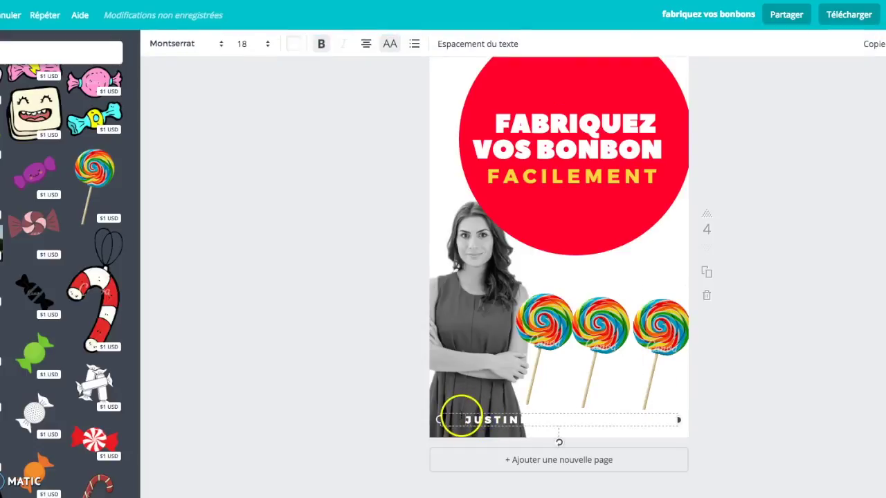
key("Delete")
Increase the transparency of the woman's photo on page 4 to fade it into the white background
left_click(482, 327)
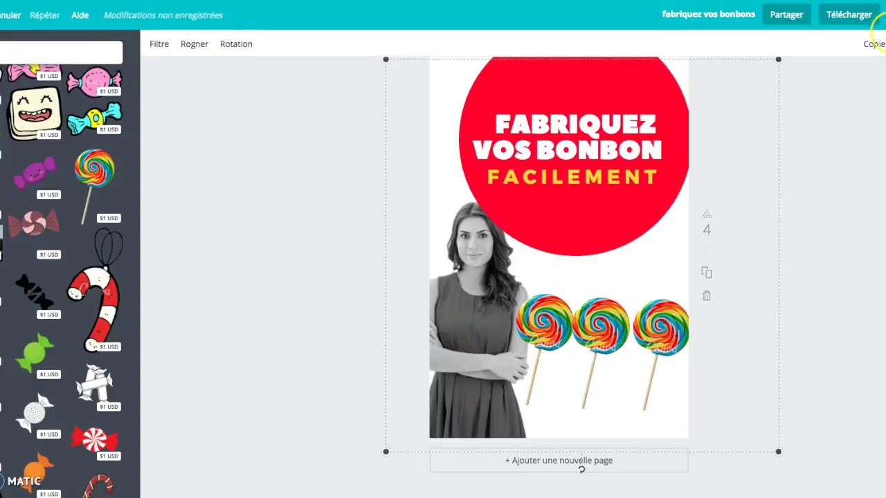
left_click(885, 44)
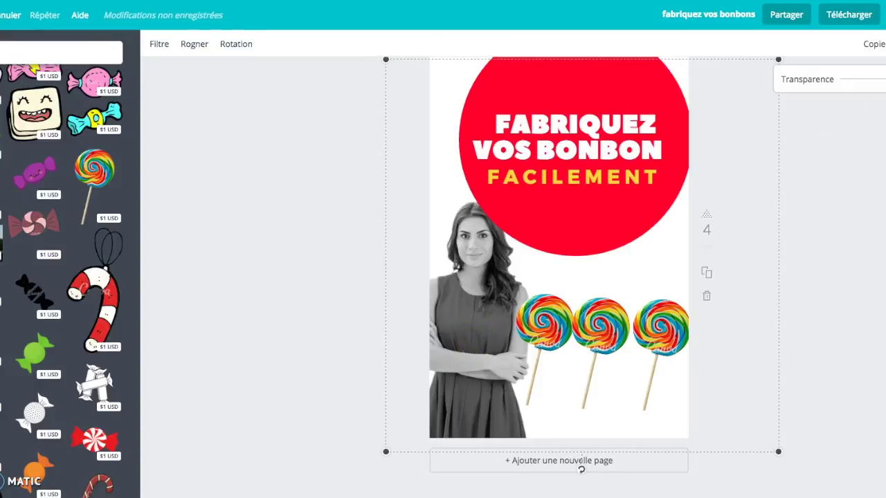
left_click_drag(885, 80, 877, 82)
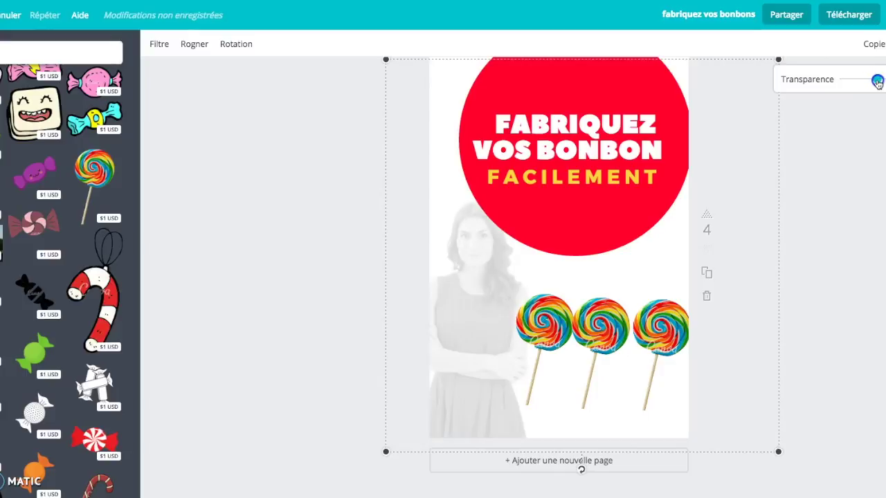
Shrink the red circle on page 4 and shift the title up and to the left over it
left_click(601, 247)
left_click_drag(679, 262, 655, 220)
left_click(670, 154)
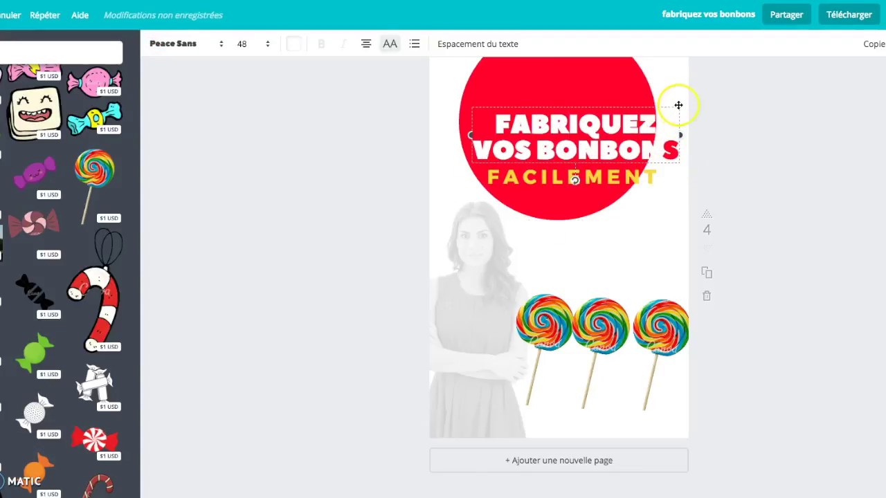
left_click_drag(678, 105, 640, 95)
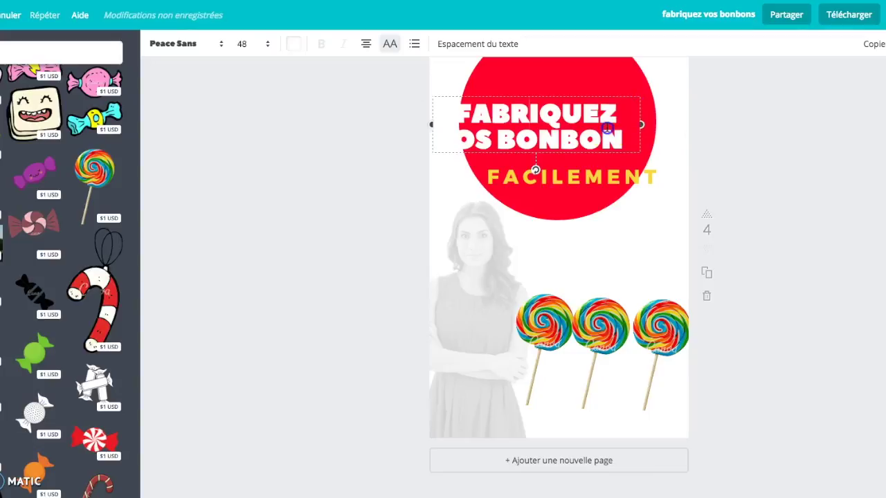
Narrow the title's text box so it wraps onto three lines and raise it inside the red circle
left_click_drag(642, 151, 600, 143)
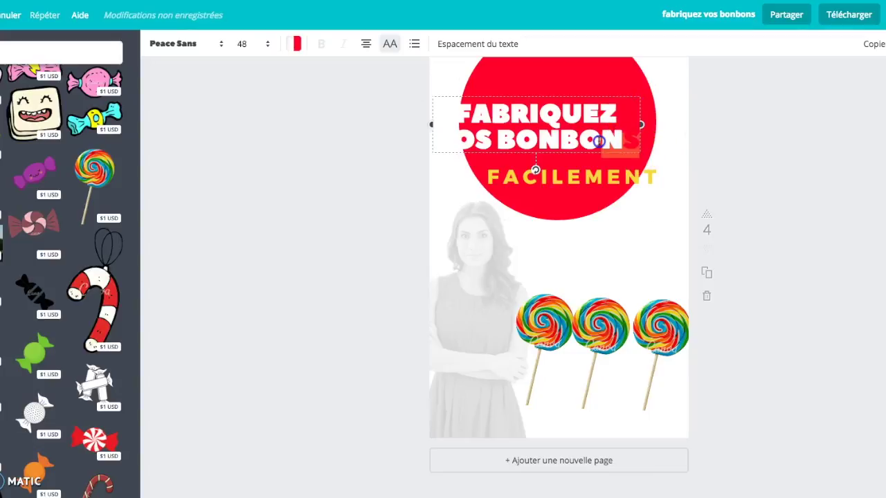
left_click_drag(431, 123, 478, 137)
left_click(537, 121)
left_click_drag(537, 121, 536, 96)
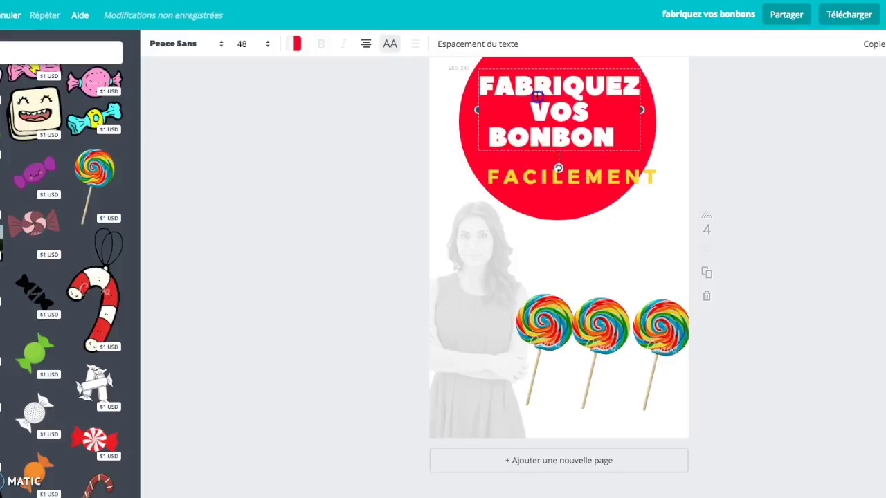
Recolor the final S of "BONBONS" in the title to white
left_click_drag(628, 134, 610, 141)
left_click(294, 45)
left_click(337, 190)
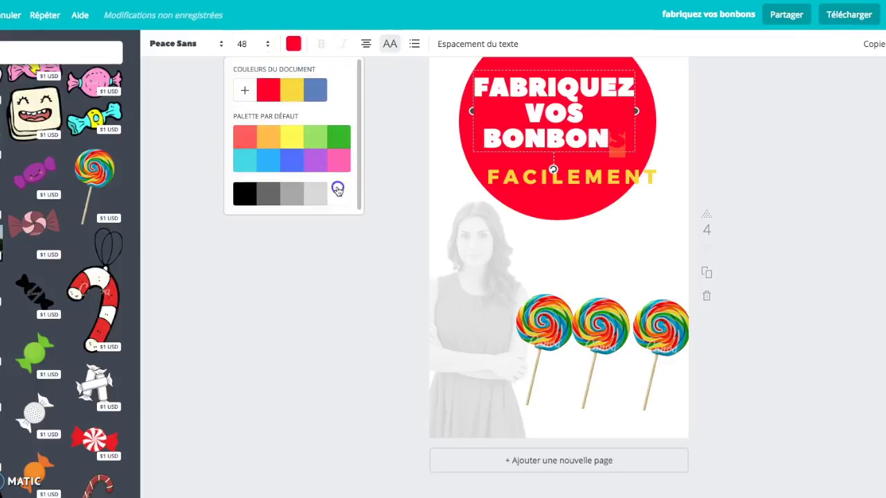
left_click(757, 189)
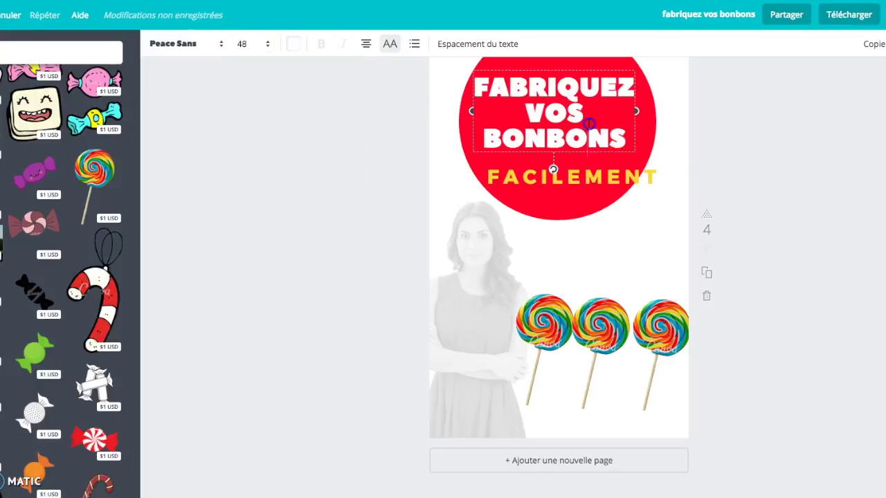
Place "FACILEMENT" directly under the title at font size 28, and move the red circle up slightly
left_click_drag(544, 189, 525, 170)
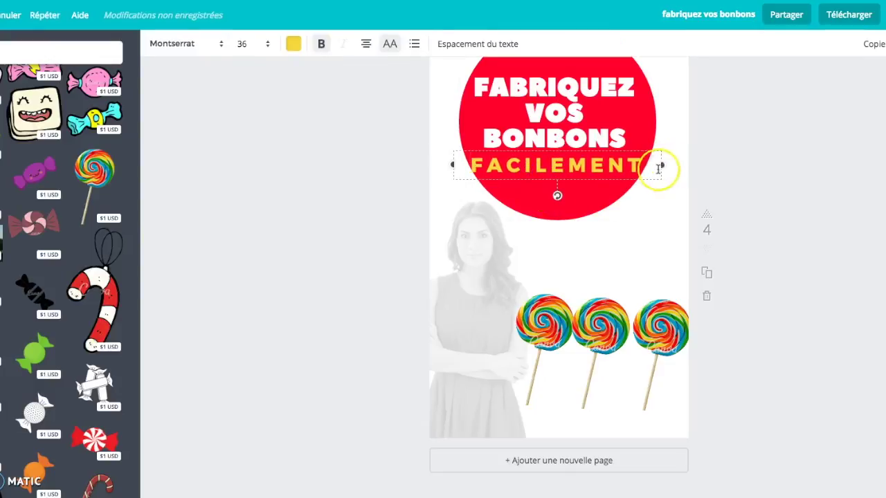
left_click(267, 44)
left_click(257, 199)
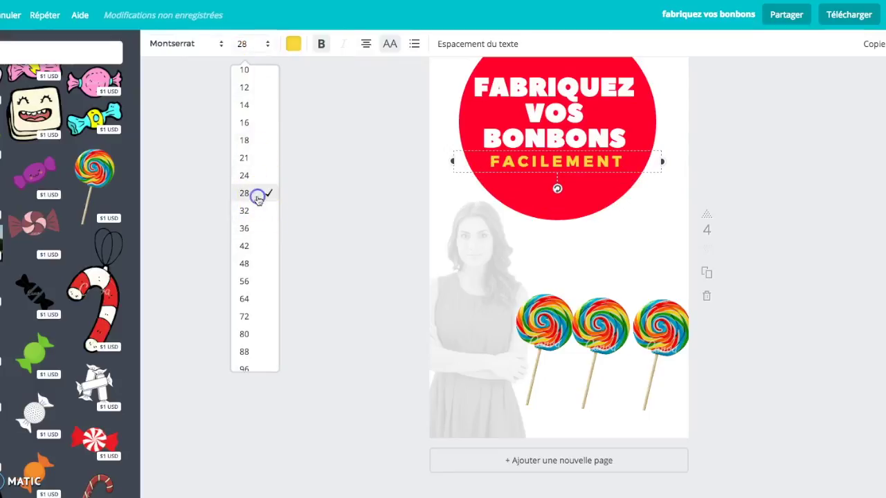
left_click(768, 207)
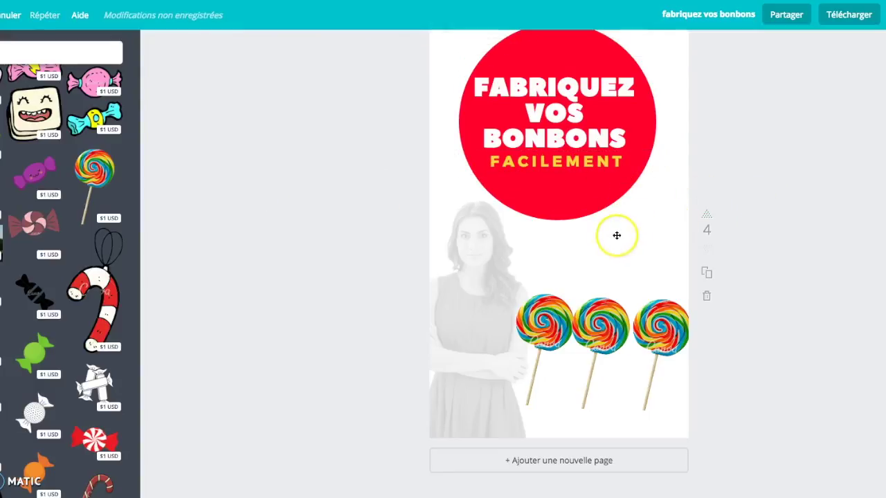
left_click_drag(558, 183, 552, 191)
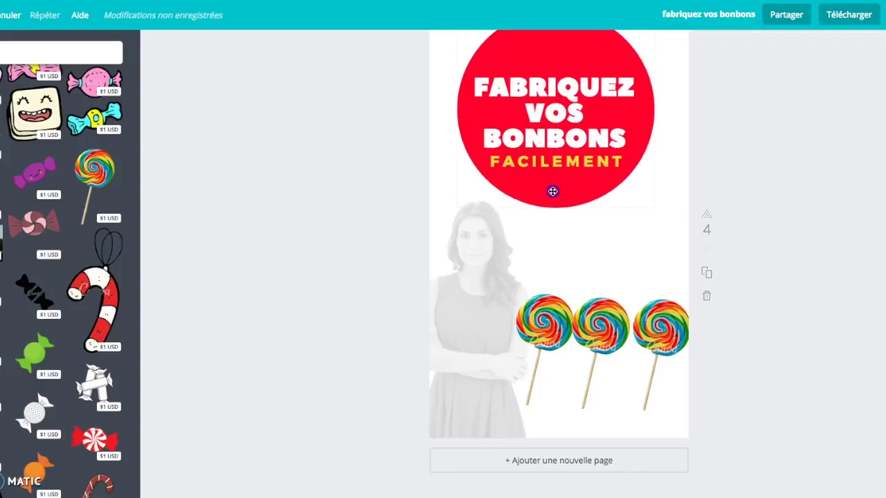
left_click(575, 249)
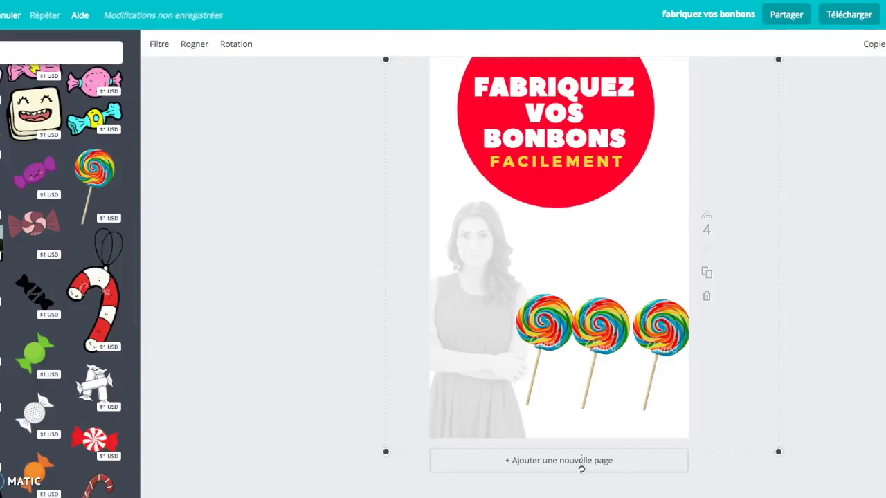
Add a body text reading "Table des matières" below the red circle
left_click_drag(30, 174, 563, 230)
left_click(553, 230)
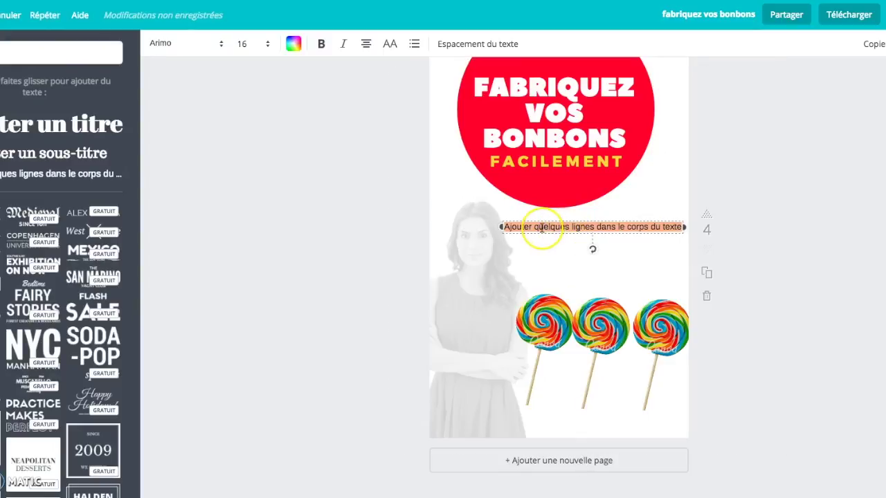
type("Table des matières")
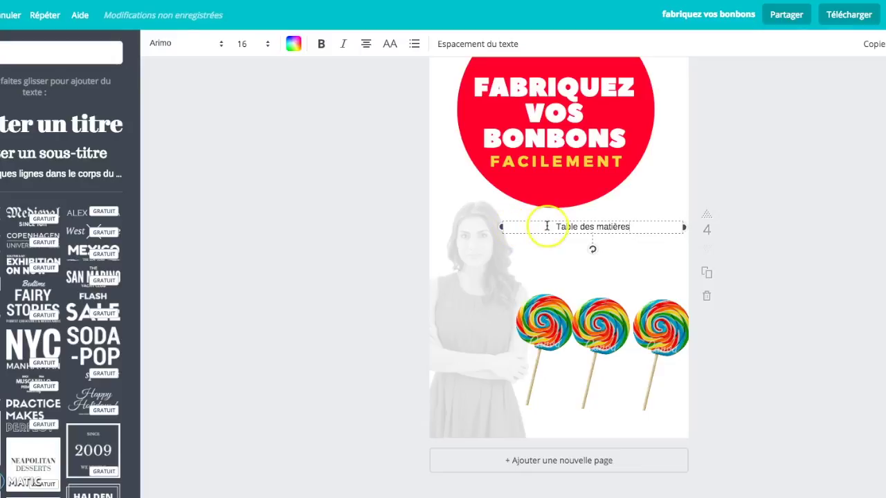
Make the "Table des matières" heading bold and the document's red, and nudge it closer to the circle
left_click_drag(638, 226, 425, 131)
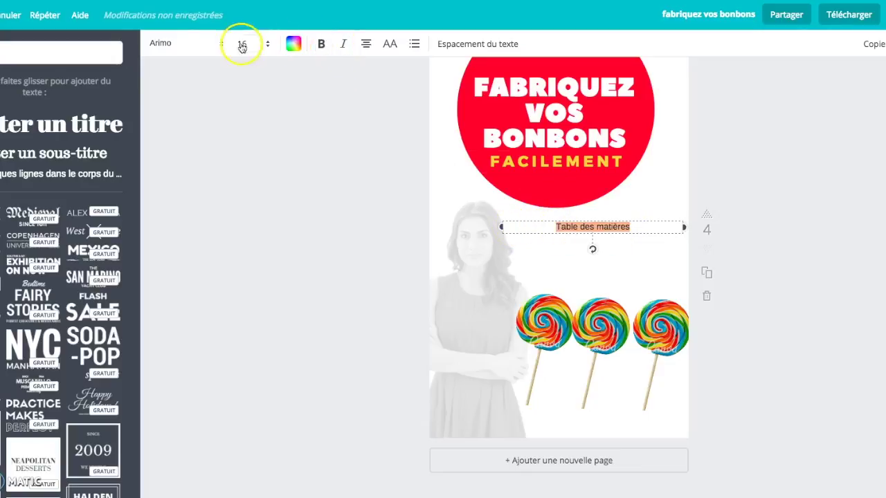
left_click(323, 45)
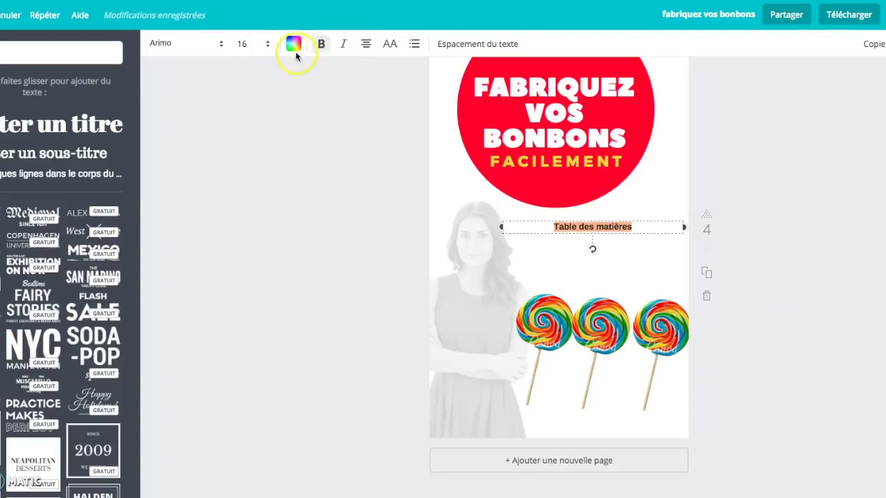
left_click(293, 45)
left_click(268, 90)
left_click(564, 226)
Shrink and tilt the leftmost lollipop into a bullet under the heading, and shift the woman's faded photo left
left_click(559, 324)
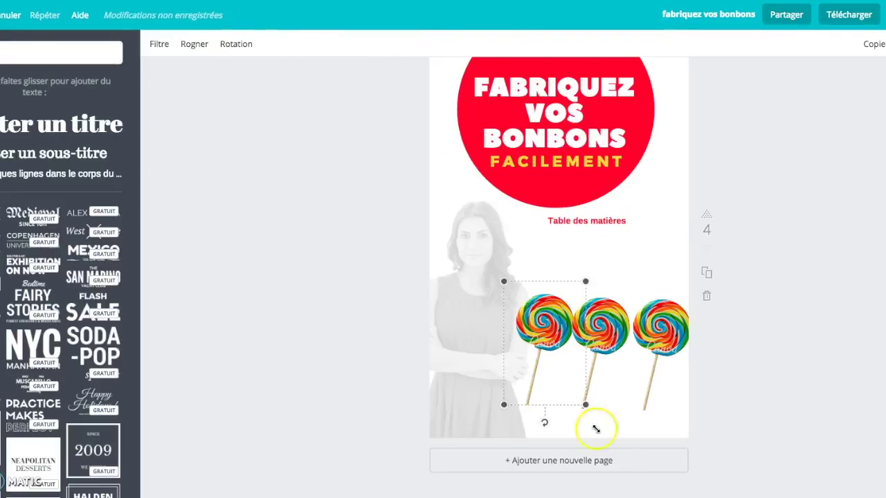
left_click_drag(587, 406, 545, 261)
left_click_drag(530, 307, 512, 302)
left_click(533, 278)
Delete the two other lollipops from page 4, keeping only the small tilted one
left_click(621, 384)
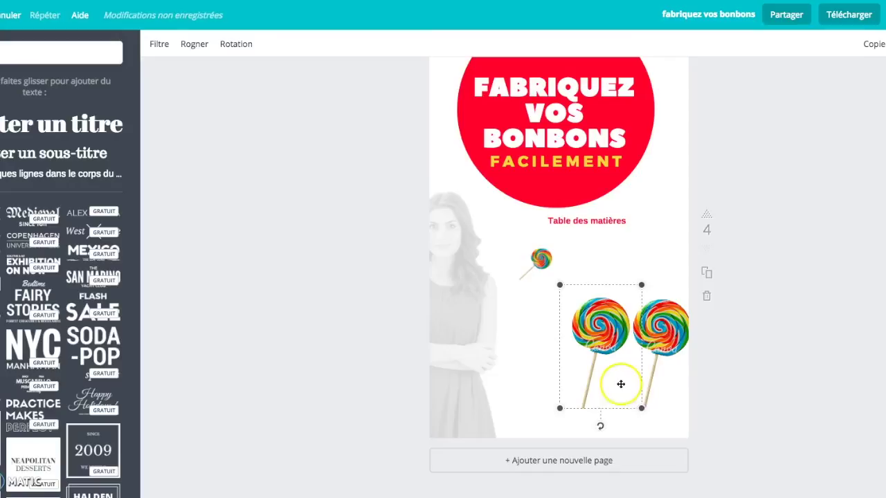
left_click_drag(632, 407, 550, 335)
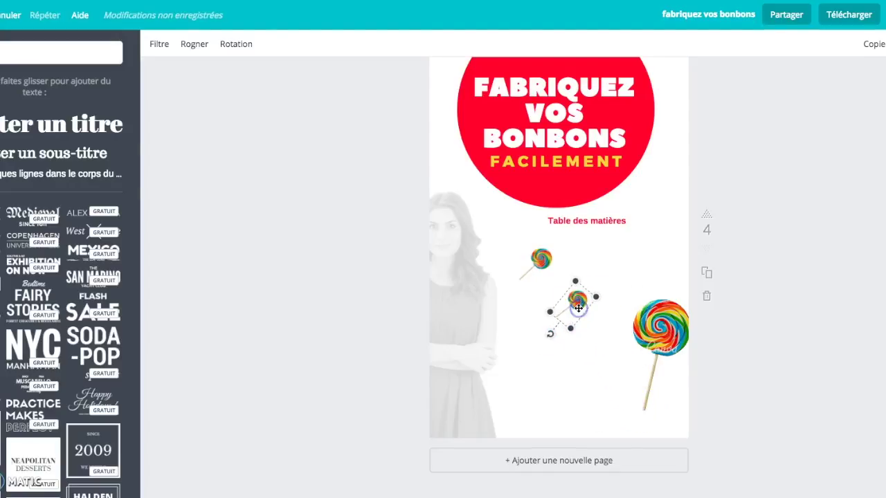
key("Delete")
left_click(654, 327)
key("Delete")
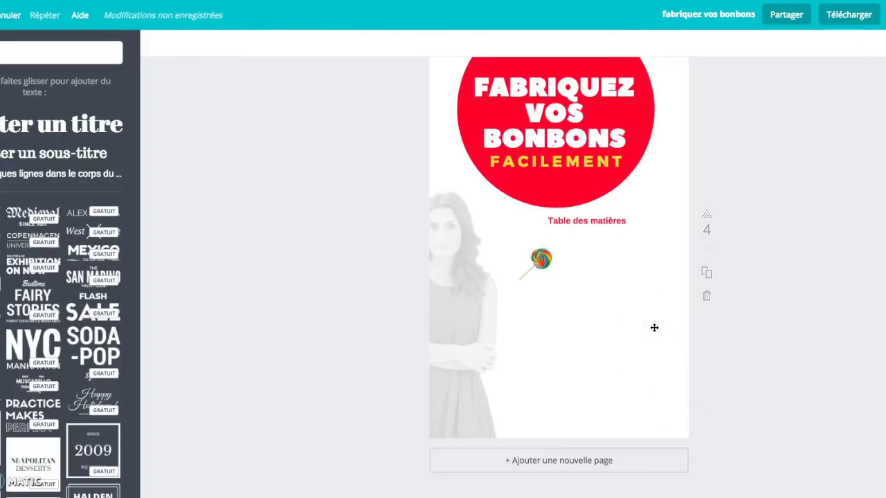
Duplicate the small lollipop and arrange four of them in an evenly spaced vertical column under the heading
left_click(603, 249)
left_click(540, 261)
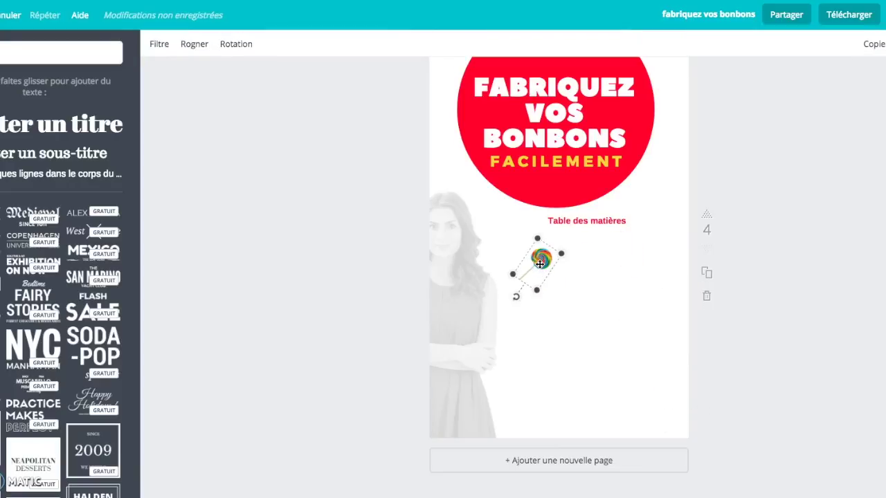
key("ctrl+d")
key("ctrl+d")
key("ctrl+d")
key("ctrl+d")
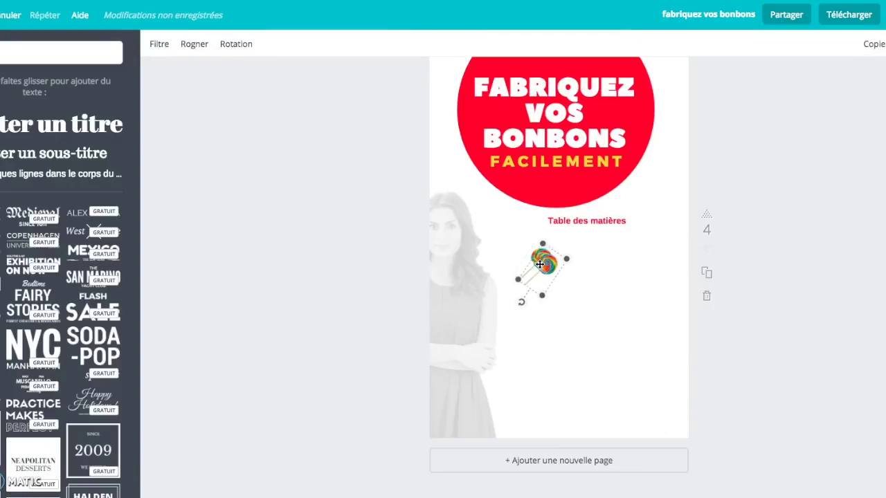
left_click_drag(556, 277, 541, 325)
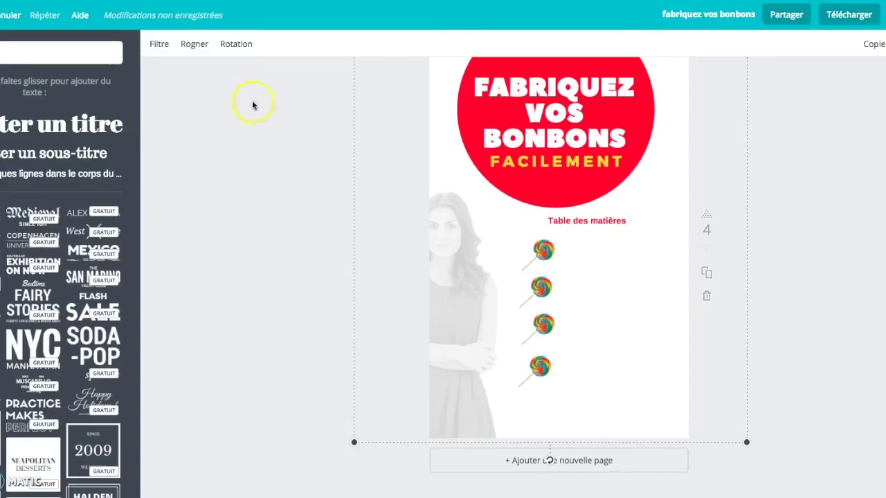
Add the entry "Les instruments" in bold red beside the first lollipop bullet
left_click_drag(103, 169, 629, 254)
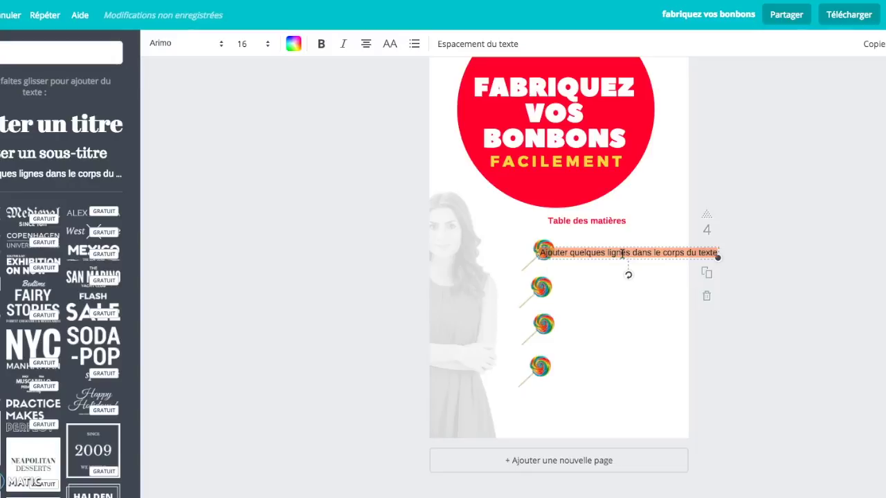
type("Les instruments")
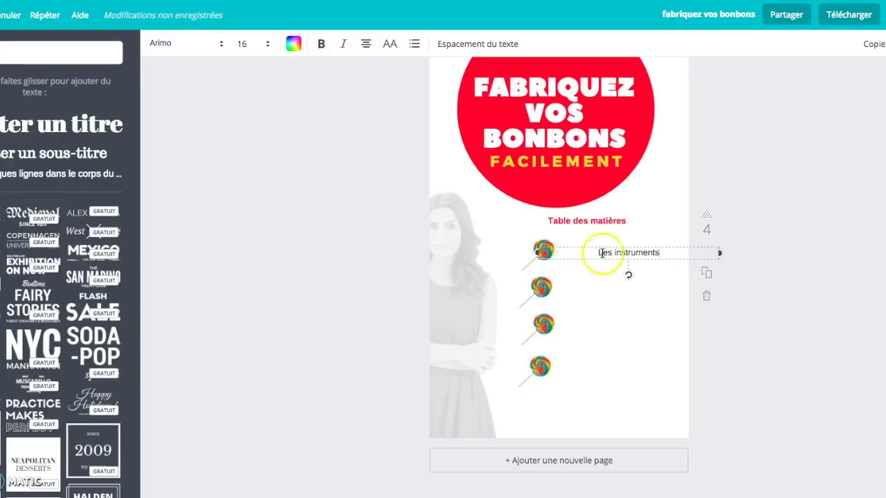
left_click(613, 251)
Add the entry "Les ingrédients" beside the second lollipop and shift "Les instruments" left in line with it
left_click_drag(592, 252, 683, 286)
type("Les ingrédients")
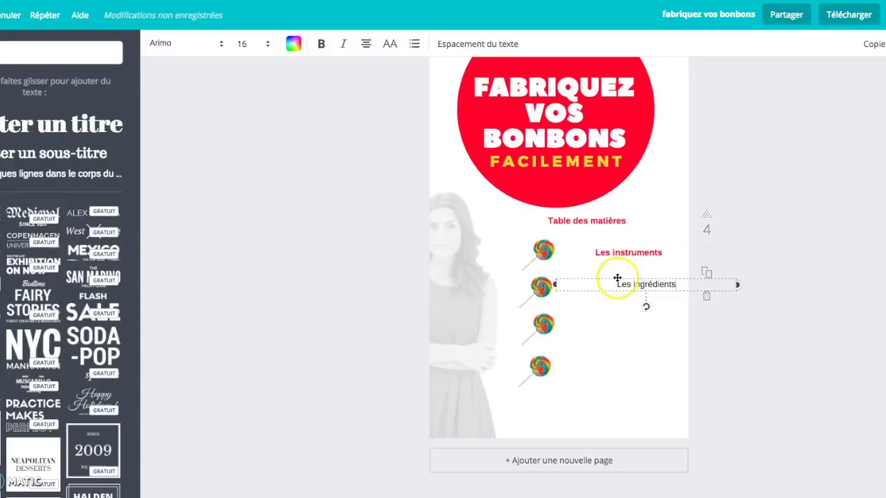
left_click_drag(617, 278, 586, 279)
left_click(605, 252)
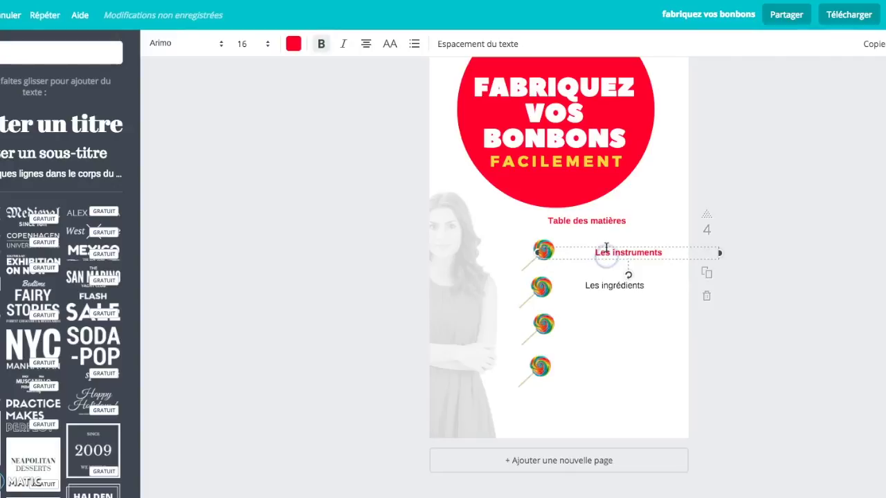
left_click_drag(596, 247, 583, 247)
left_click(574, 291)
Format the "Les ingrédients" entry in bold with the document's red
left_click(588, 283)
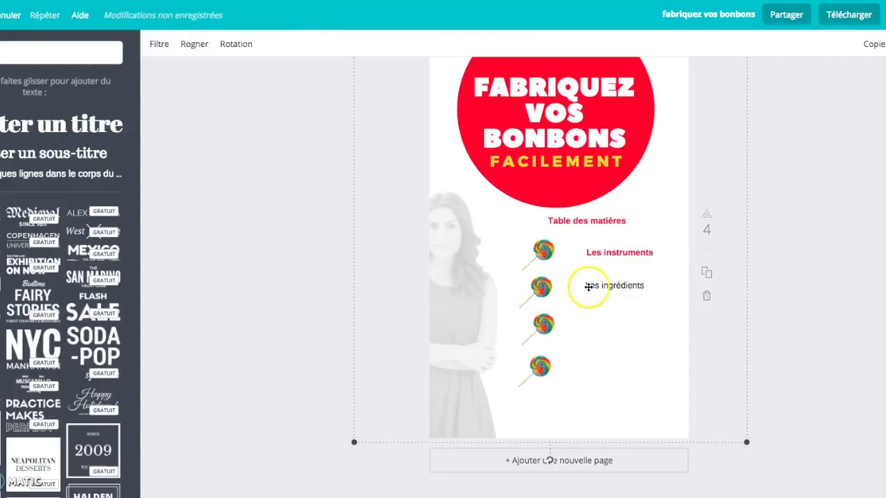
left_click_drag(586, 285, 655, 289)
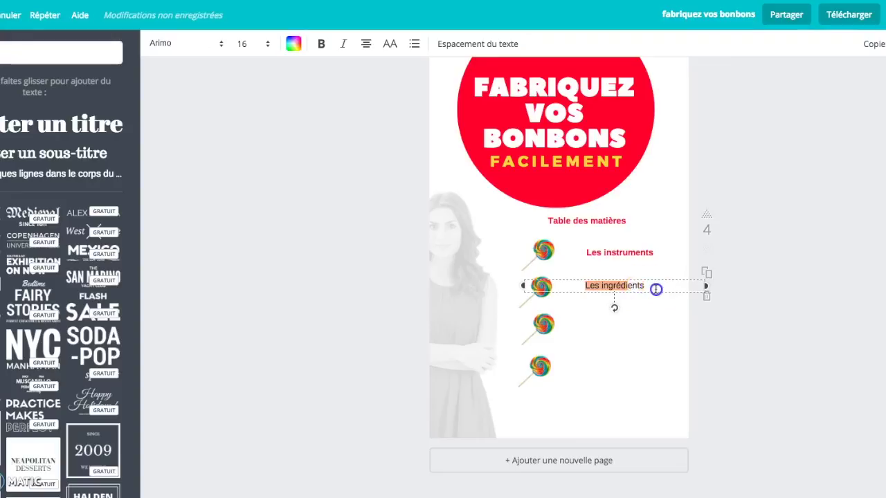
left_click(295, 45)
left_click(268, 90)
left_click(371, 168)
Add the entry "Les recettes" beside the third lollipop, aligned with the entries above
left_click_drag(621, 319, 621, 325)
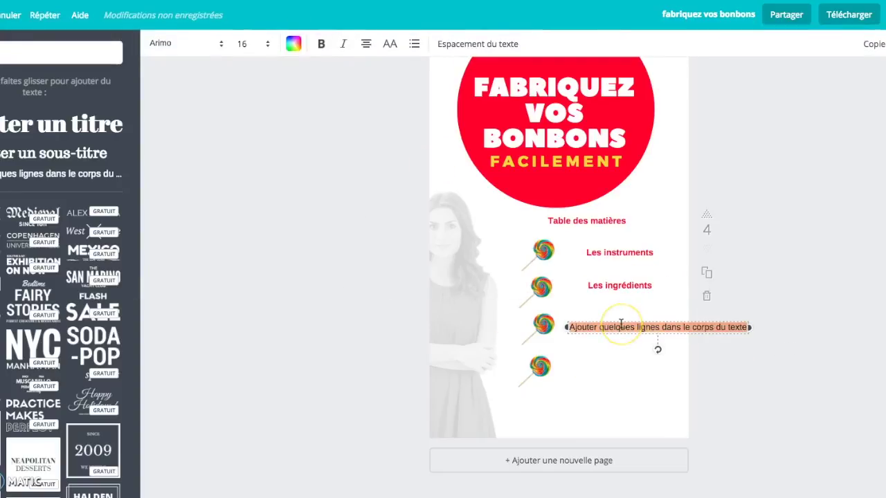
type("Les recettes")
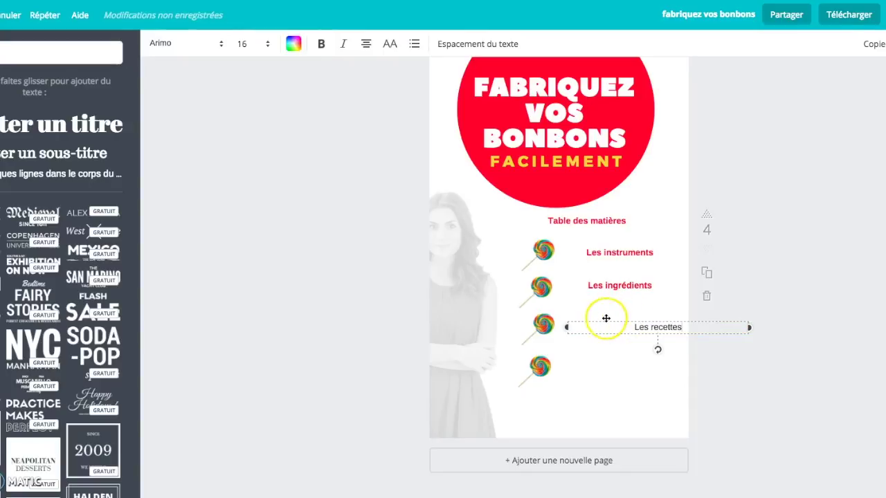
left_click_drag(606, 320, 653, 324)
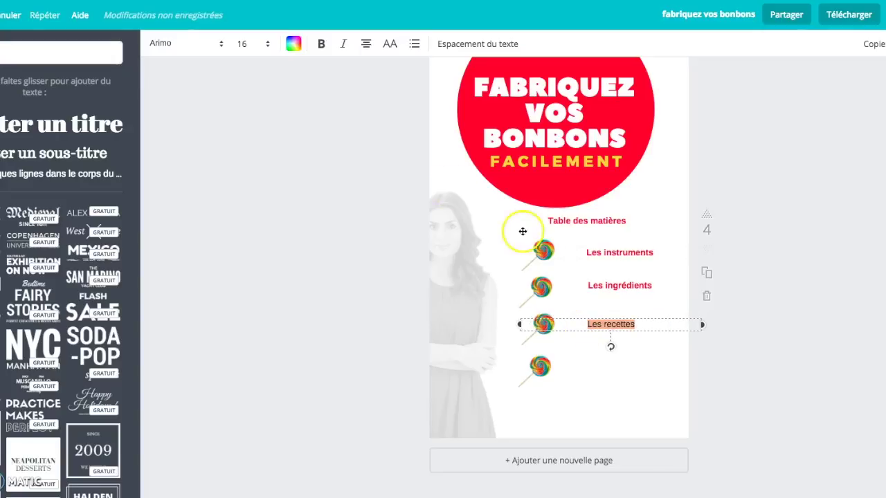
Format "Les recettes" in bold with the document's red and nudge it up to even out the entry spacing
left_click(322, 43)
left_click(292, 44)
left_click(266, 96)
left_click(608, 359)
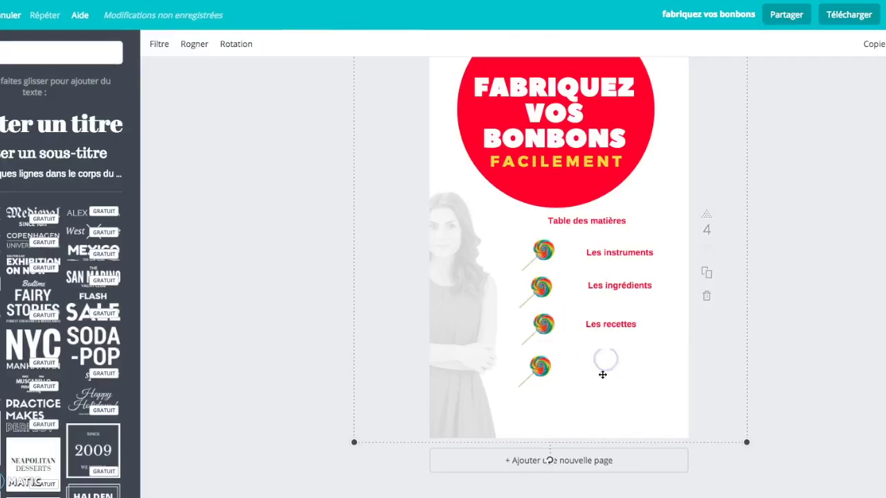
left_click_drag(602, 325, 602, 321)
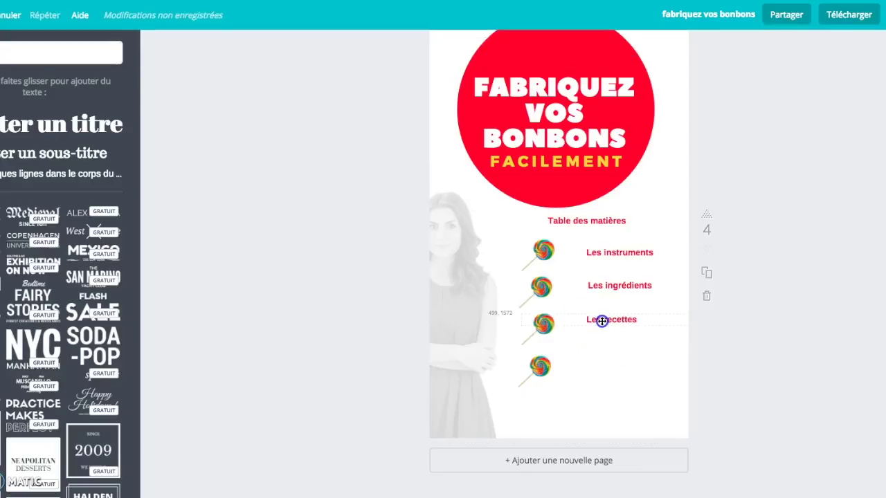
left_click(599, 316)
left_click(602, 321)
left_click(601, 335)
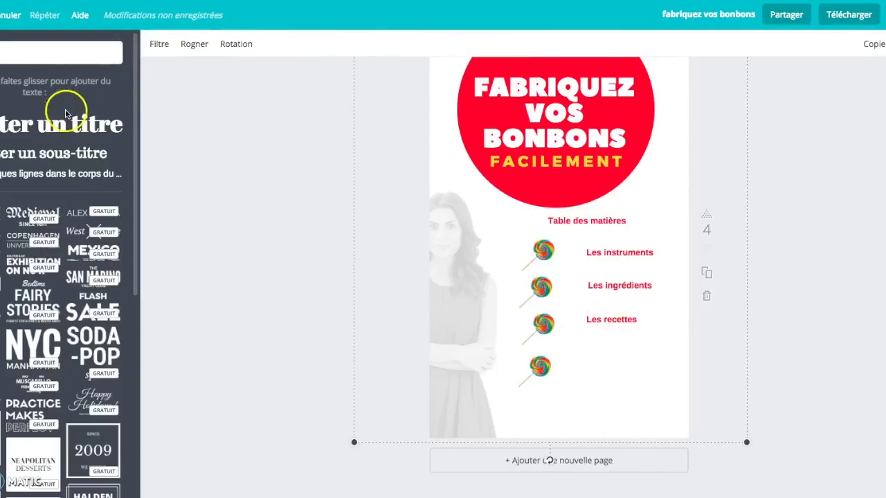
Add the entry "Les allergies" beside the fourth lollipop in bold with the document's red, aligned with the entries above
left_click_drag(81, 180, 634, 372)
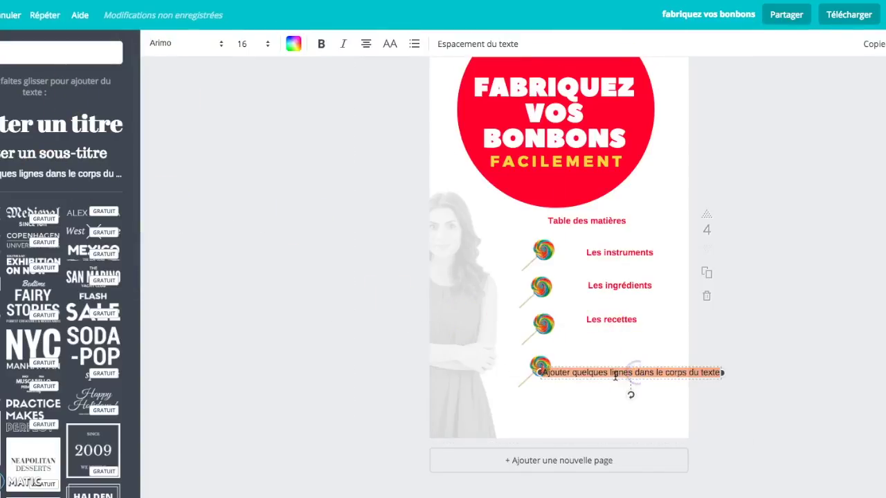
type("Les allergies")
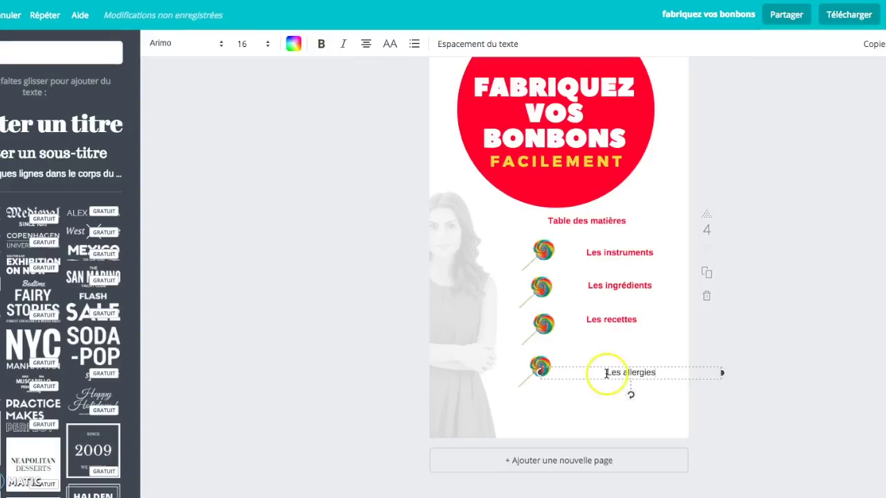
left_click_drag(606, 374, 665, 374)
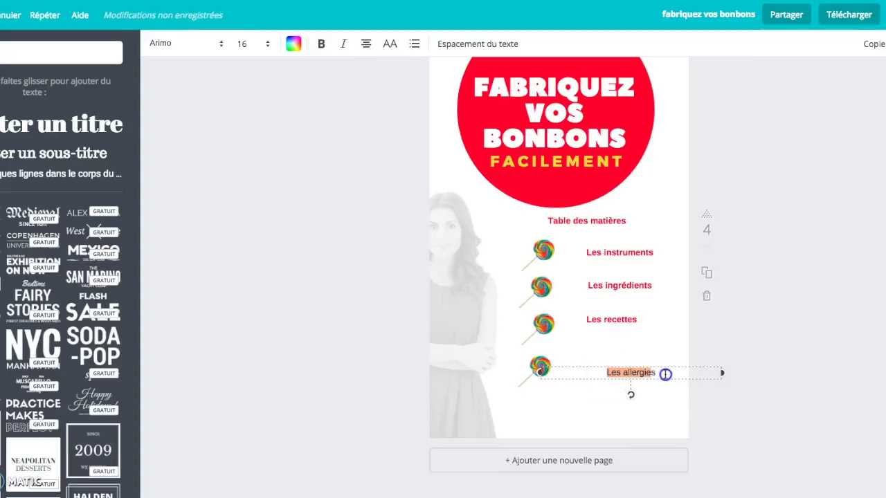
left_click(293, 44)
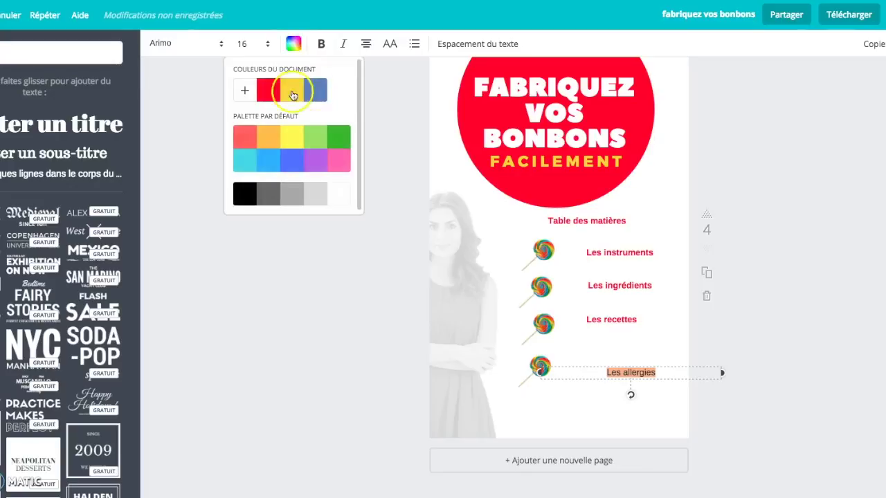
left_click(267, 92)
left_click(321, 44)
mouse_move(608, 365)
left_mouse_down()
mouse_move(587, 354)
mouse_move(619, 367)
left_mouse_up()
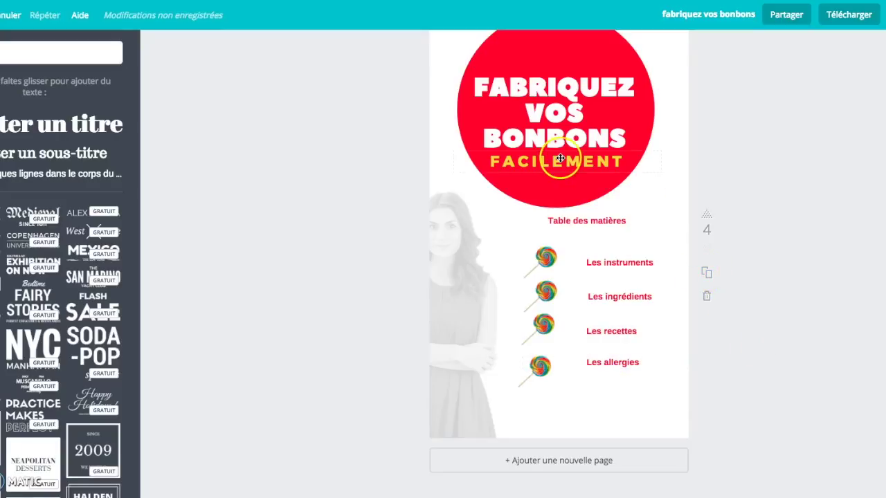
Duplicate the table-of-contents page and shrink the copy's red circle to a small badge near the page's upper left
left_click(706, 276)
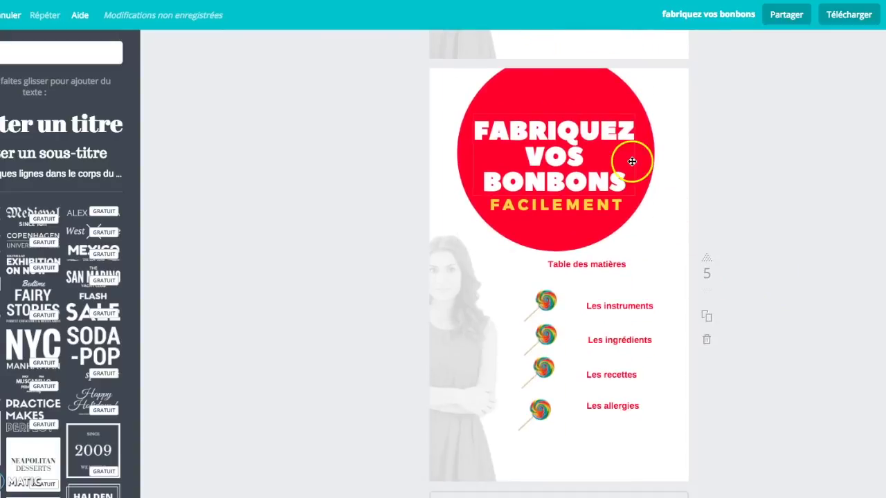
left_click(629, 160)
left_click(573, 239)
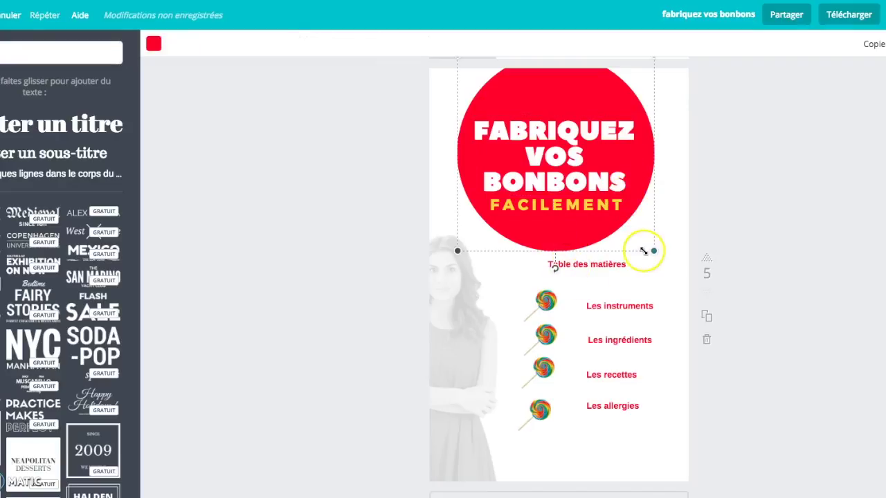
left_click_drag(650, 248, 525, 143)
Set the "Fabriquez vos bonbons" title on the duplicated page to font size 16
left_click(537, 140)
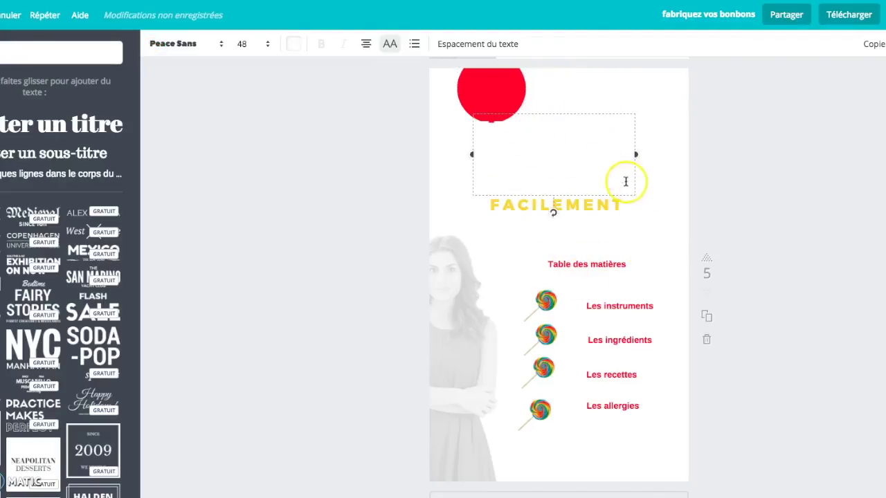
left_click_drag(488, 131, 595, 199)
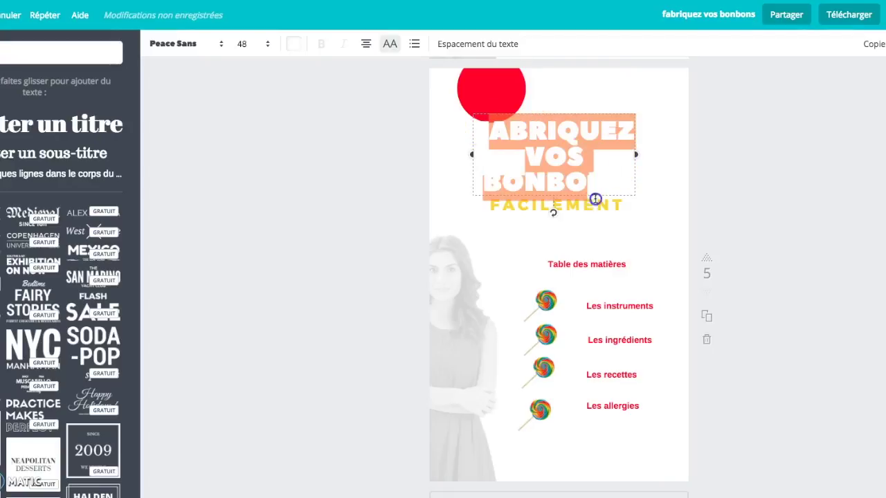
left_click_drag(463, 128, 610, 188)
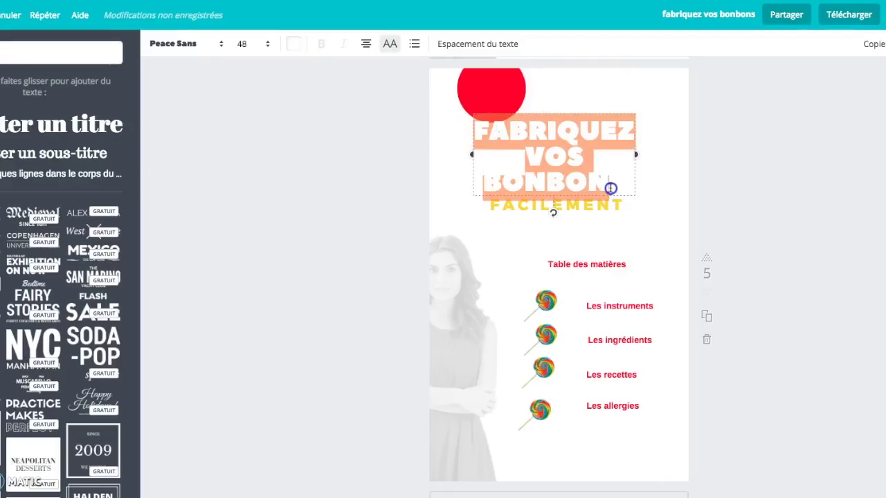
left_click(268, 44)
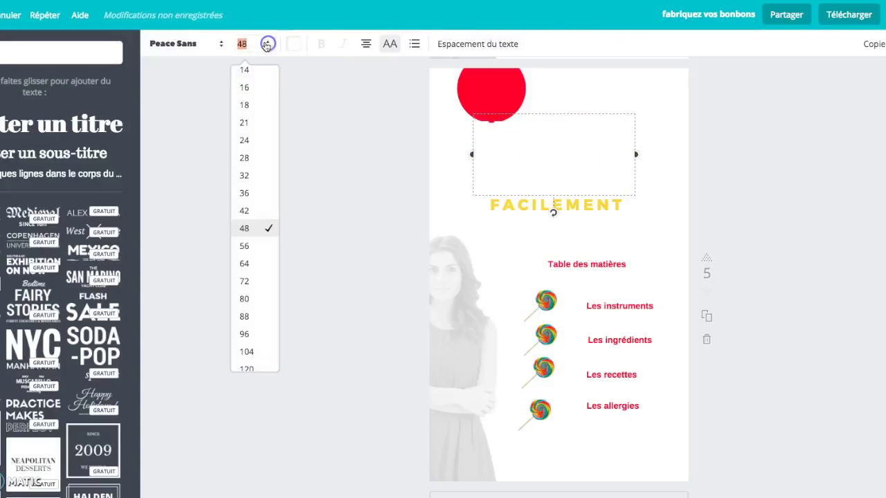
left_click(260, 87)
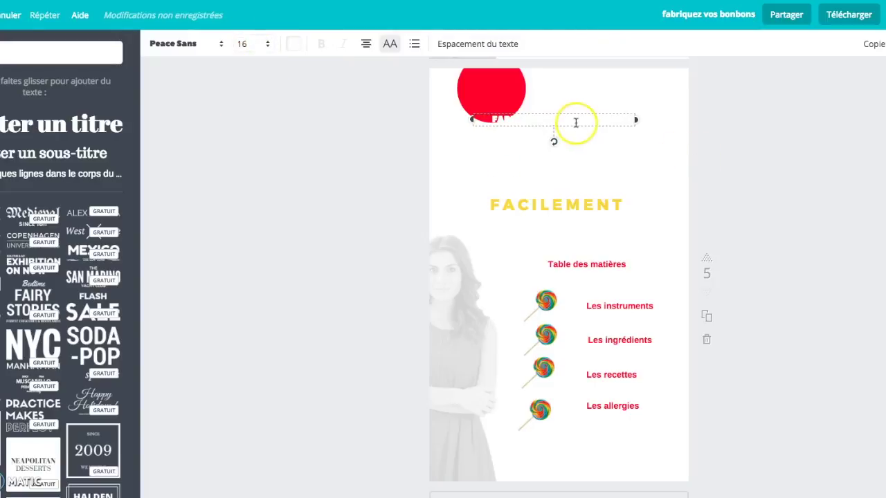
Narrow the title's text box to wrap over two lines and place it inside the small red circle
left_click(598, 113)
left_click_drag(501, 114, 473, 75)
left_click_drag(611, 82, 531, 146)
left_click(581, 125)
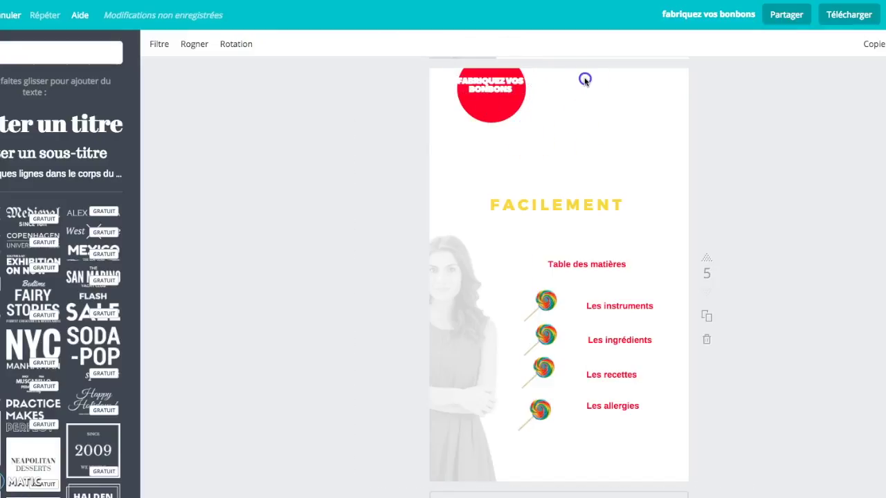
left_click_drag(496, 99, 496, 97)
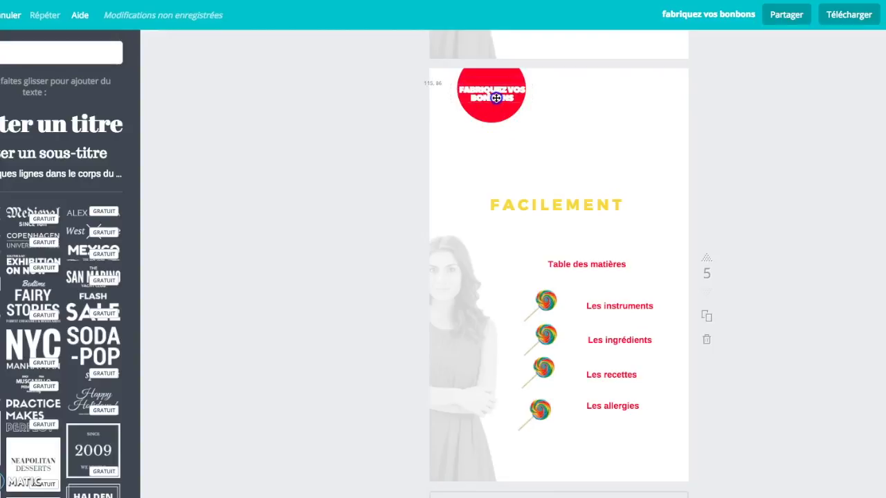
Move "FACILEMENT" up below the small circle and delete the "Table des matières" heading from the duplicated page
left_click(622, 128)
left_click_drag(569, 210, 552, 159)
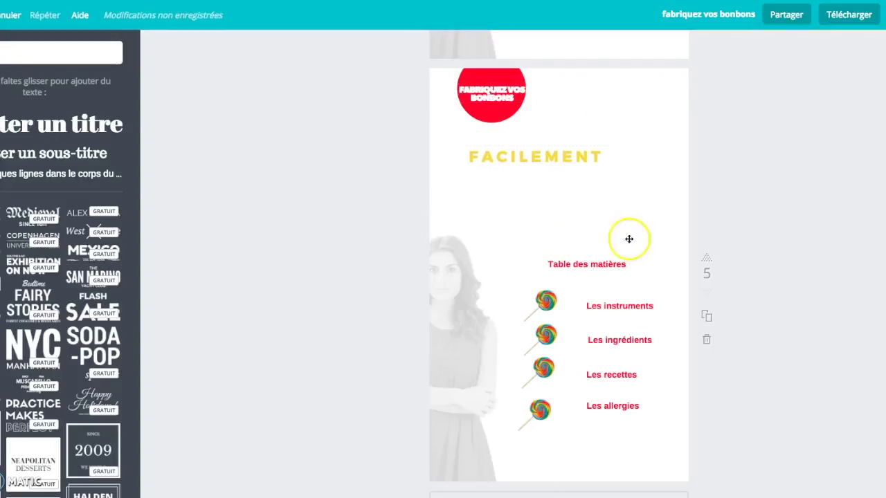
left_click(563, 264)
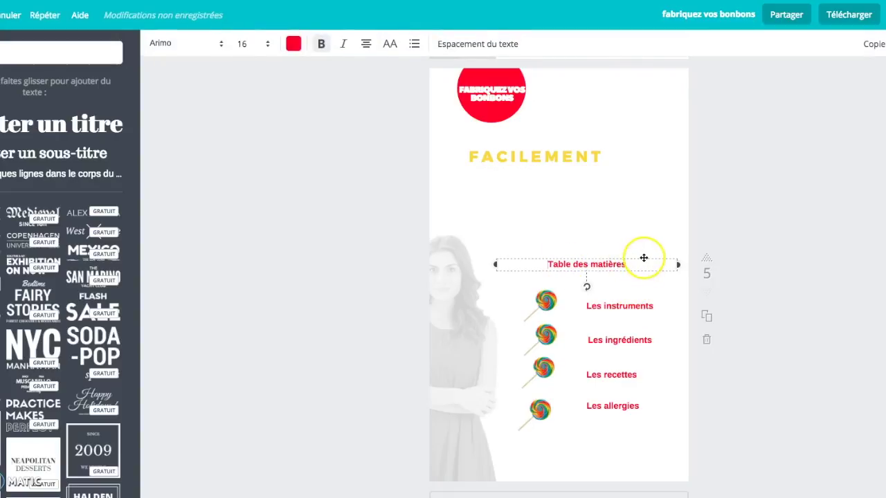
key("Delete")
Move "Les instruments" and the first lollipop up beneath "FACILEMENT" as a section heading
left_click_drag(537, 302, 541, 188)
left_click_drag(543, 299, 552, 198)
Try to grab and move the second lollipop behind the "Les ingrédients" text box
left_click(545, 333)
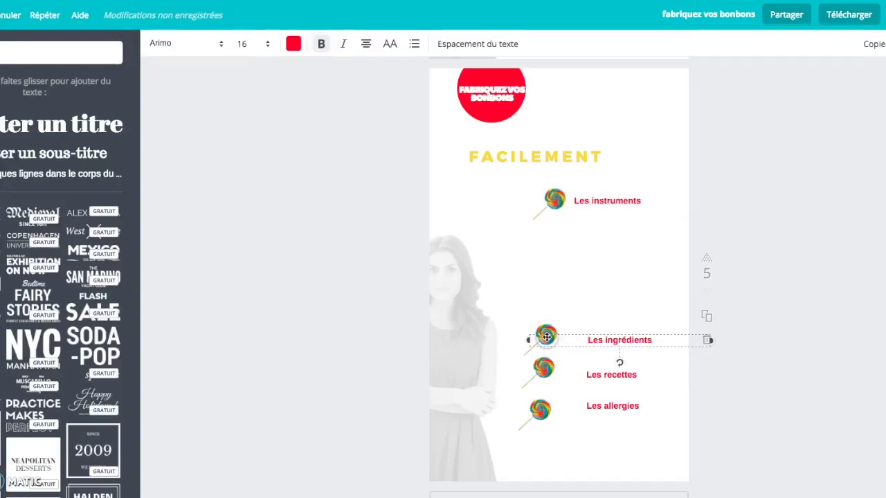
left_click(545, 330)
left_click_drag(543, 337, 547, 327)
left_click(547, 336)
left_click(544, 339)
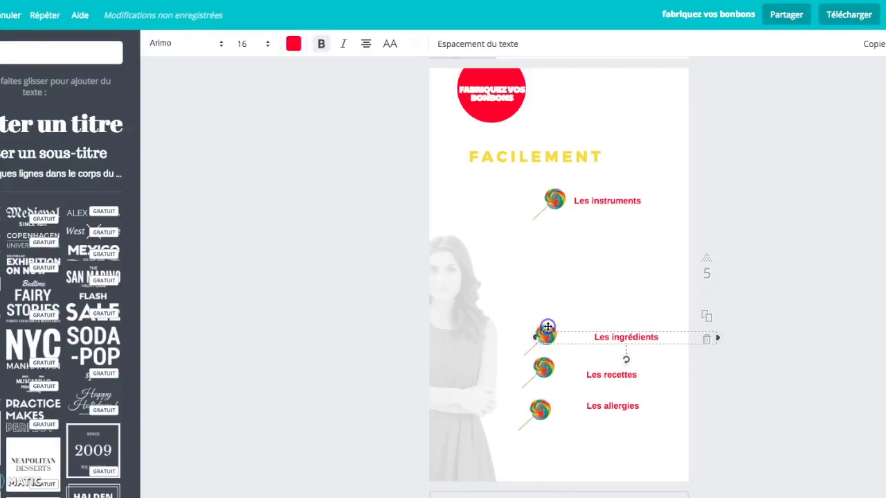
Delete the "Les recettes" entry and its lollipop from the duplicated page
left_click(541, 368)
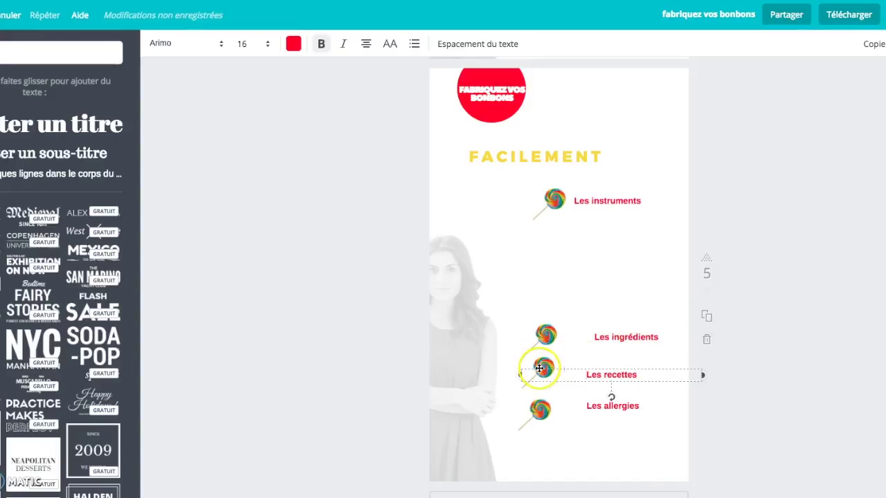
key("Delete")
left_click(548, 375)
key("Delete")
left_click(547, 411)
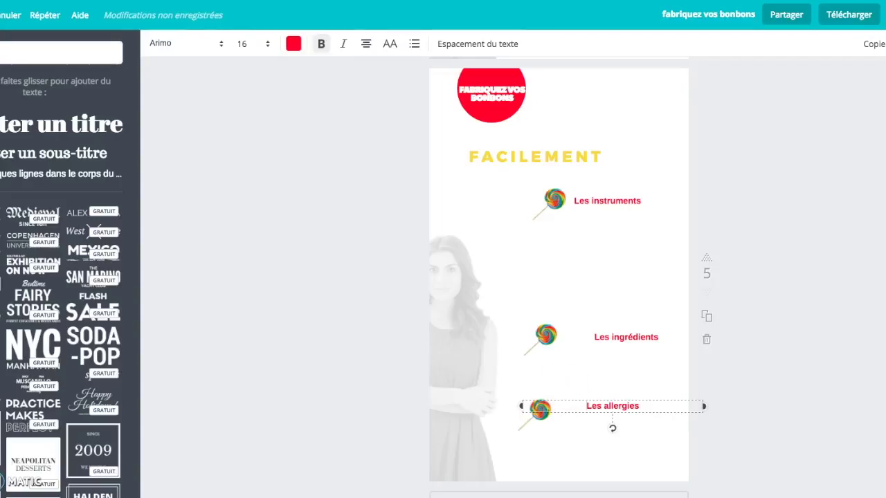
left_click(765, 284)
Recolour the final red "S" of "BONBONS" in the page 3 cover title to white
scroll(766, 285, "up", 5)
scroll(759, 284, "up", 2)
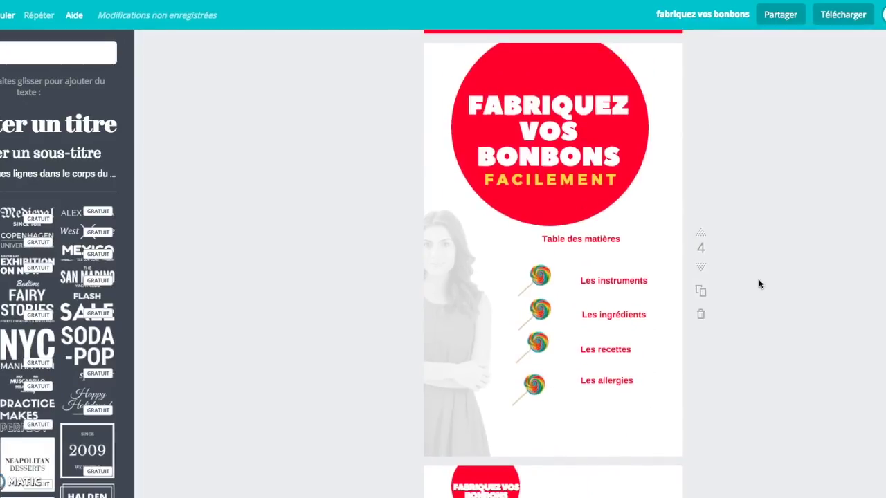
scroll(758, 279, "up", 8)
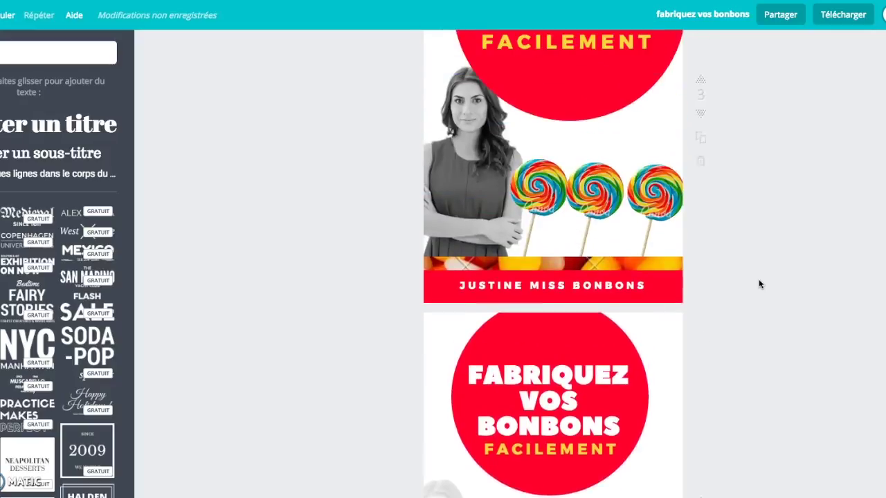
left_click(731, 232)
left_click(658, 141)
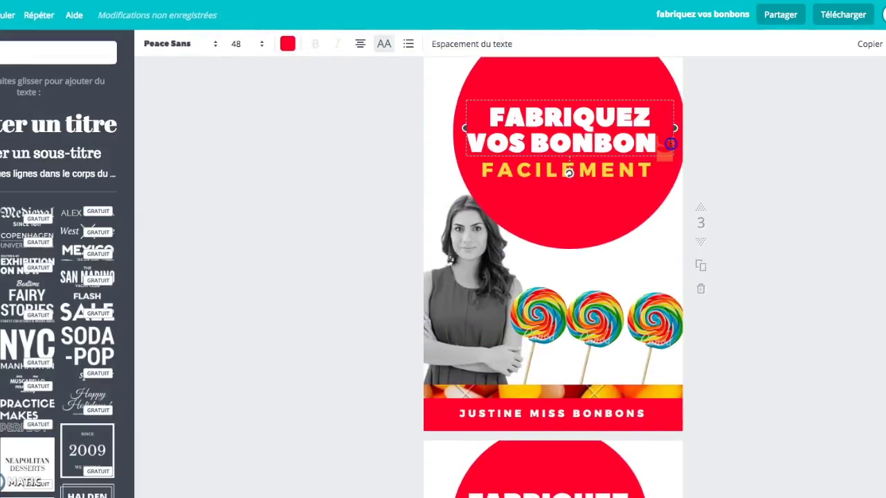
left_click(287, 44)
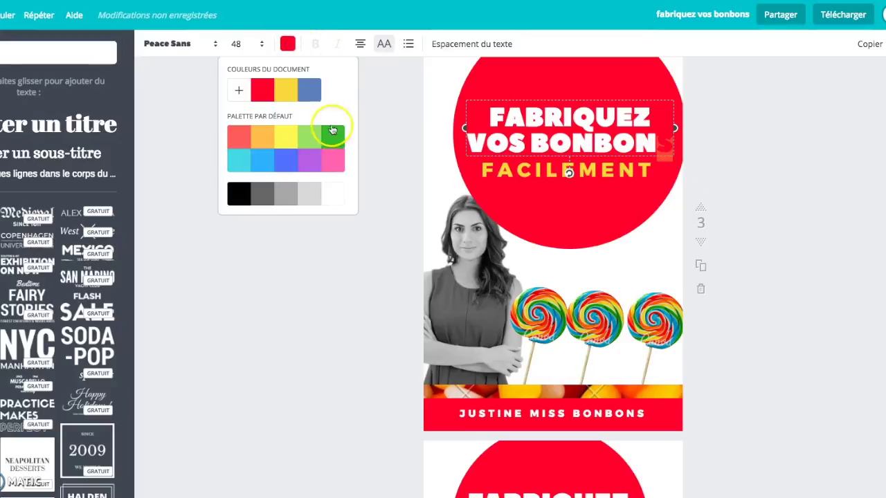
left_click(808, 269)
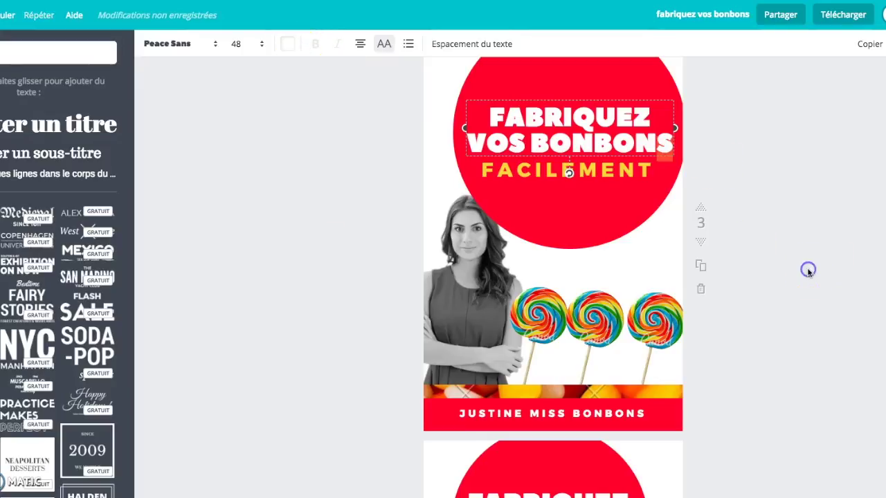
Review the cover variants and the table-of-contents page to compare their colours, lollipops and overall consistency
scroll(809, 271, "up", 5)
scroll(769, 357, "down", 8)
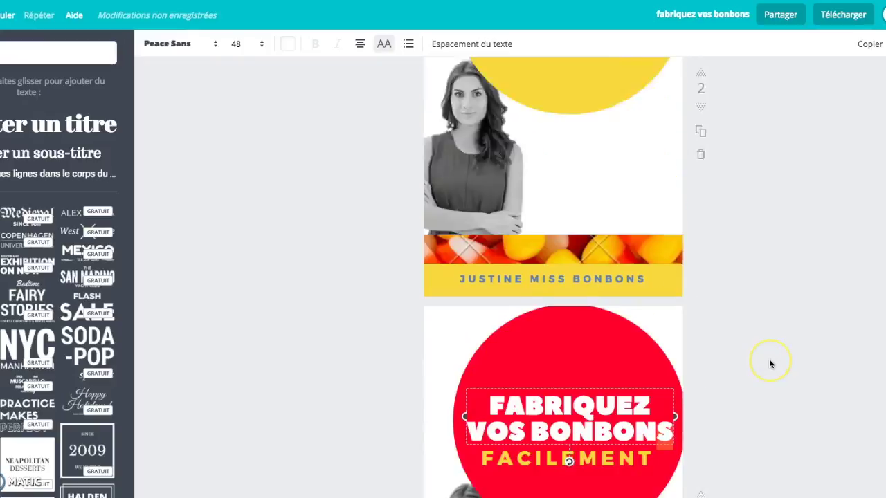
scroll(707, 289, "down", 5)
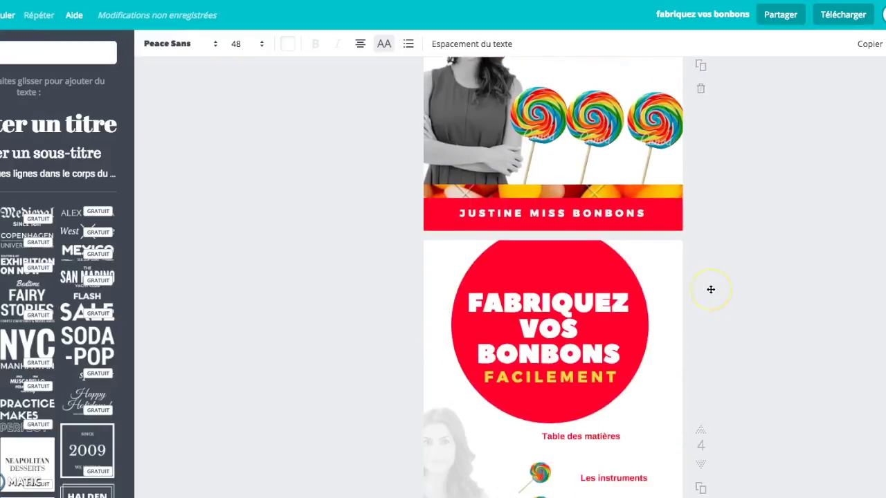
scroll(710, 289, "up", 3)
scroll(710, 289, "down", 5)
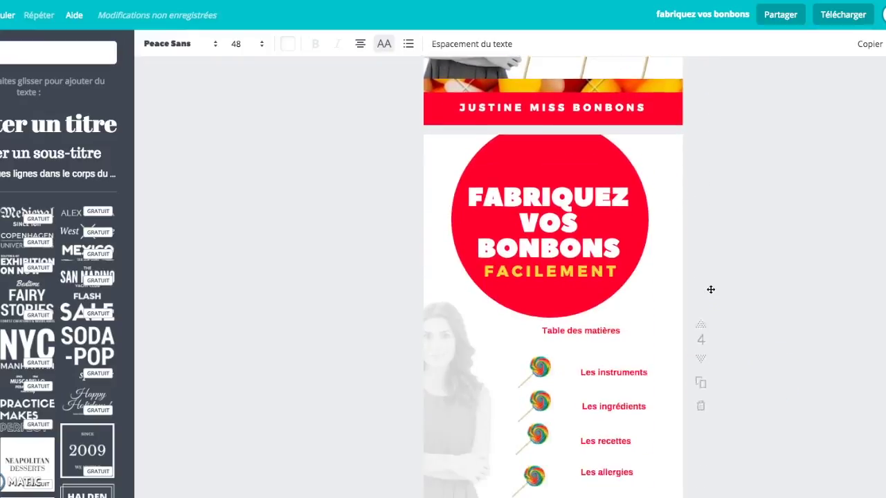
scroll(710, 288, "up", 4)
left_click(581, 250)
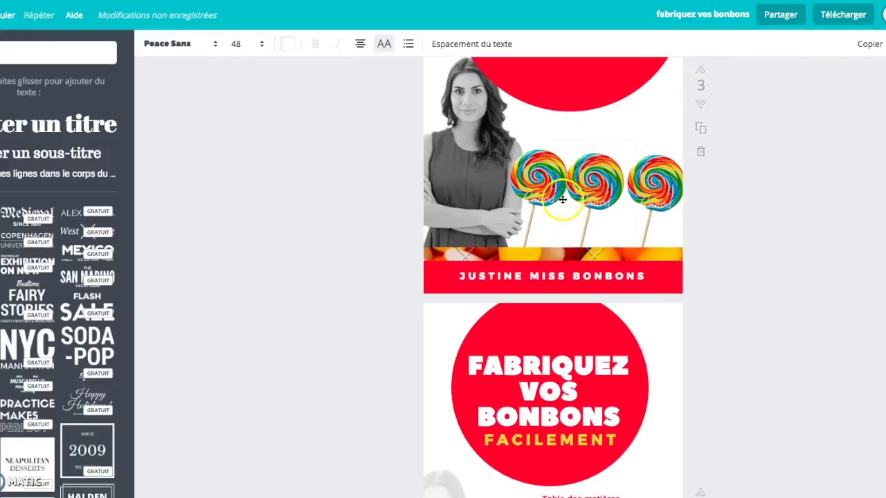
left_click(516, 179)
left_click(556, 259)
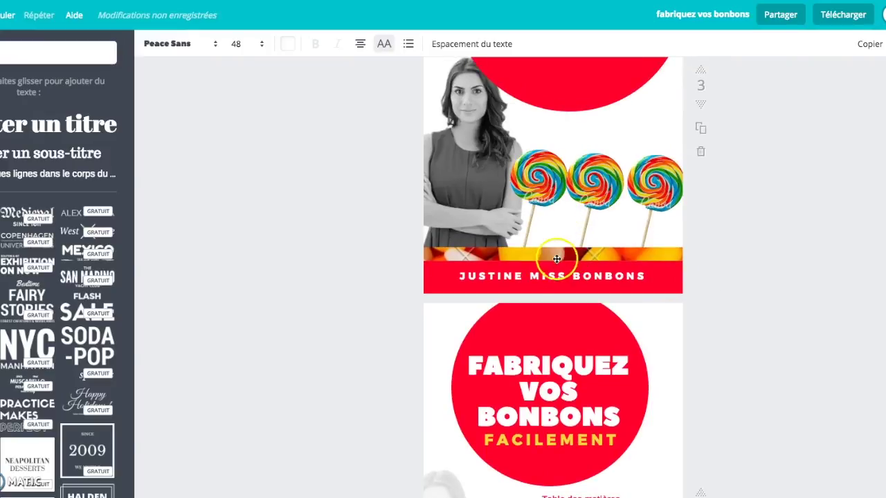
scroll(762, 347, "down", 5)
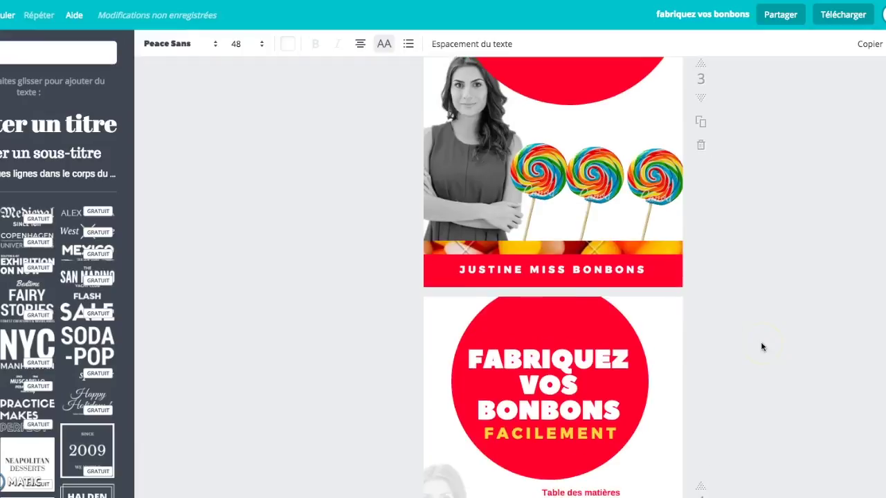
left_click(537, 223)
left_click(781, 363)
Delete the "Les allergies" entry from page 5 and move "FACILEMENT" to directly beneath the small red circle
scroll(775, 380, "down", 5)
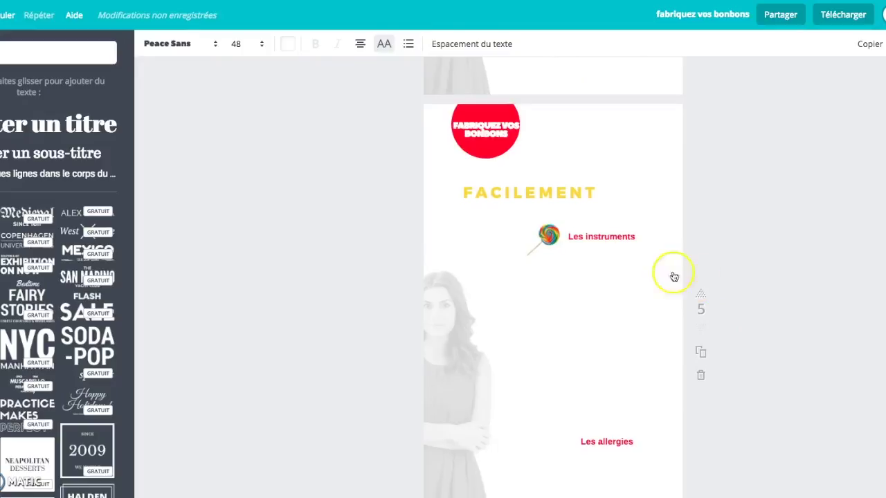
left_click(621, 442)
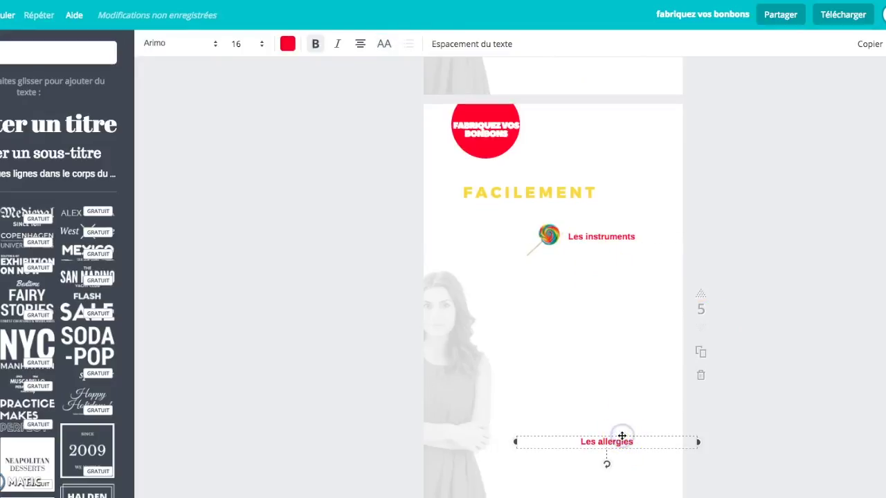
key("Delete")
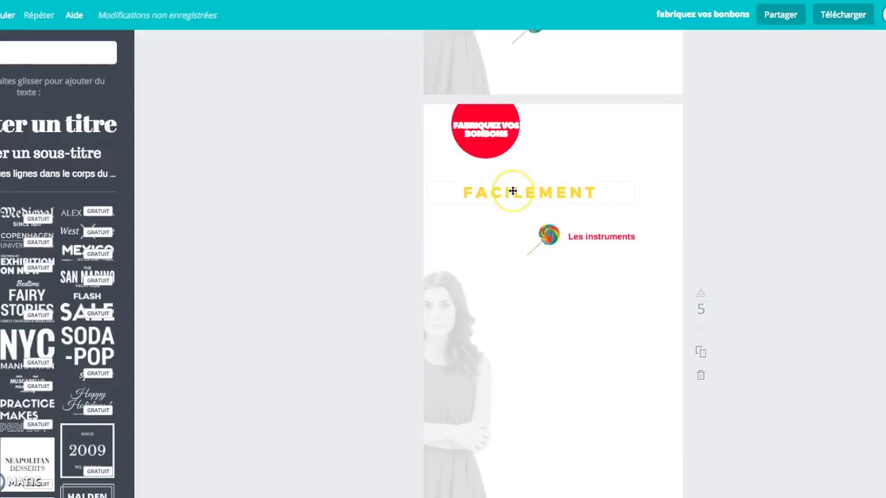
left_click_drag(498, 191, 460, 166)
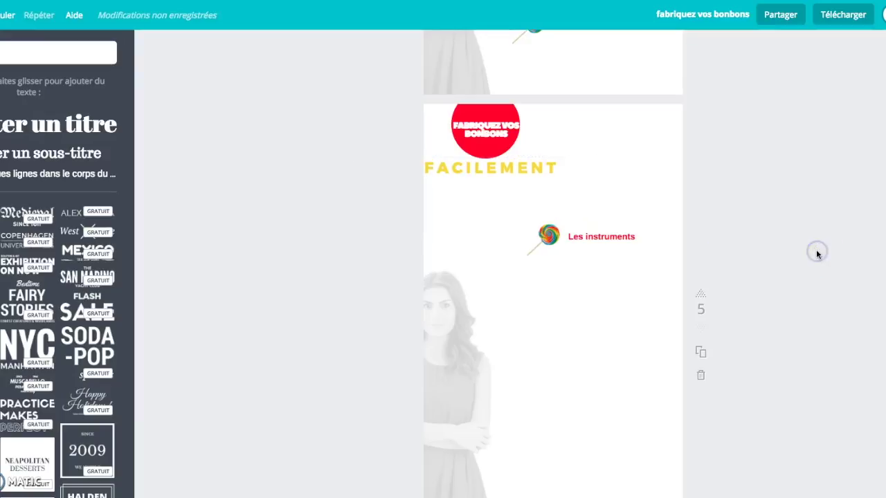
Add a body text box with the default placeholder line beneath the "Les instruments" heading on page 5
scroll(830, 295, "down", 2)
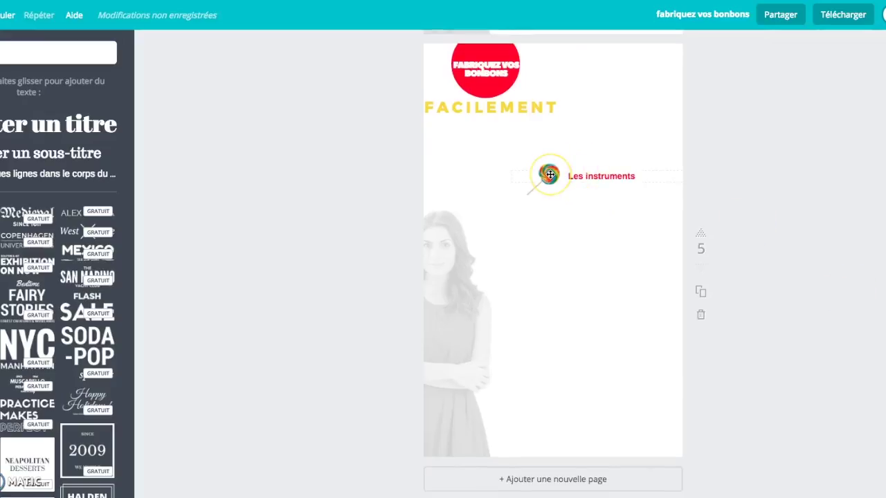
left_click_drag(60, 173, 585, 227)
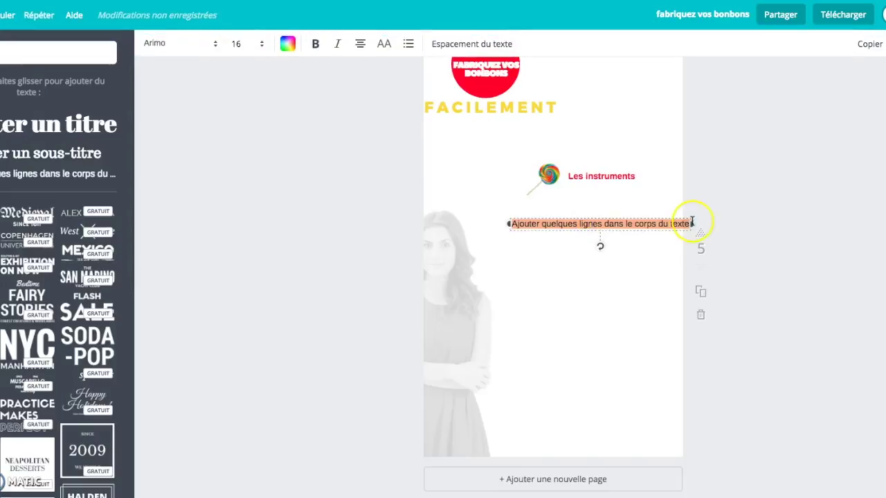
left_click_drag(510, 223, 559, 224)
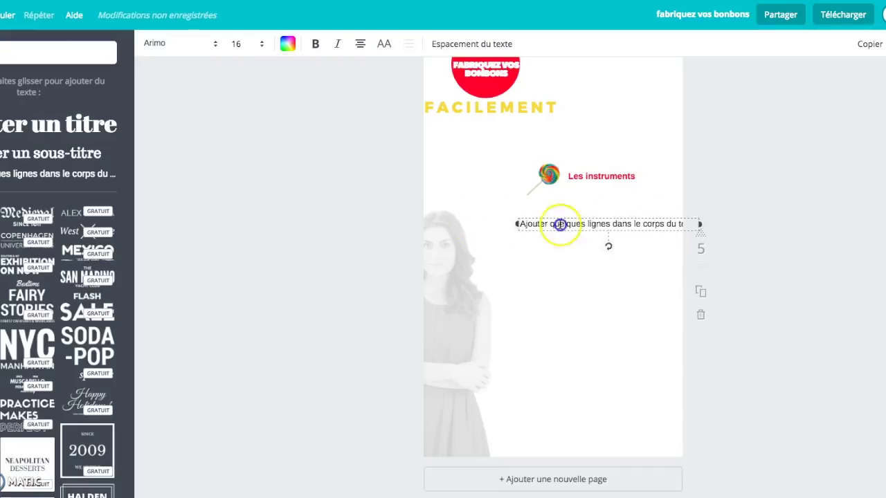
Move the text box closer to "Les instruments" and fill it with seven copies of its placeholder line
double_click(533, 223)
key("ctrl+c")
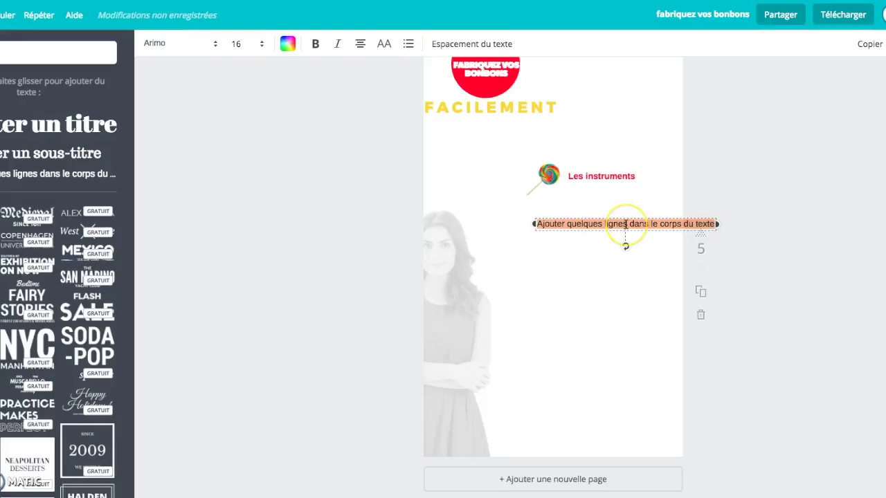
left_click_drag(625, 223, 603, 201)
left_click(696, 207)
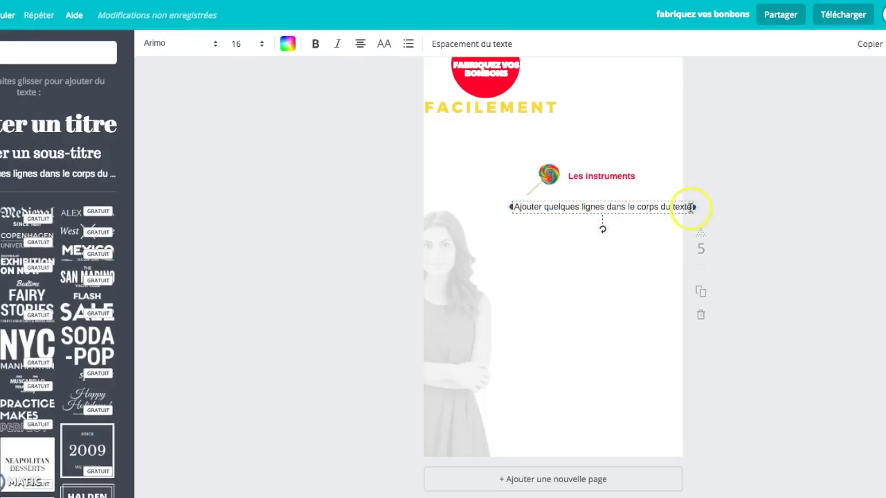
key("ctrl+v")
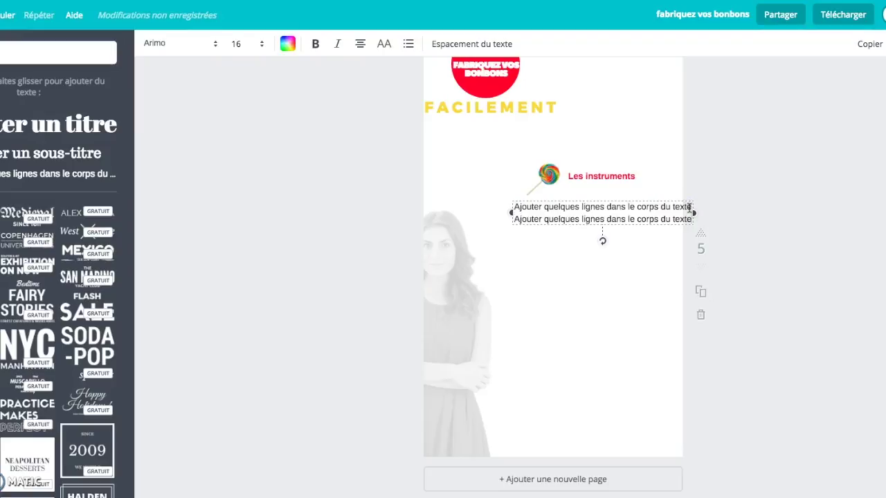
key("ctrl+v")
key("ctrl+v")
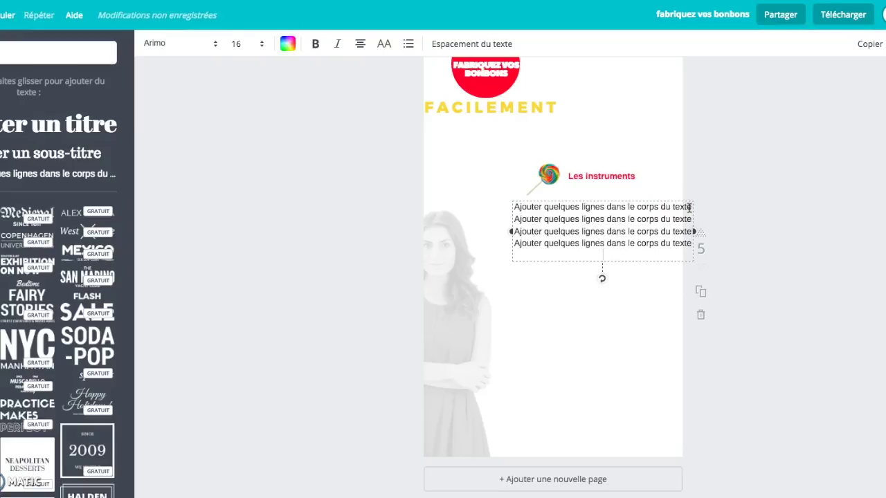
key("ctrl+v")
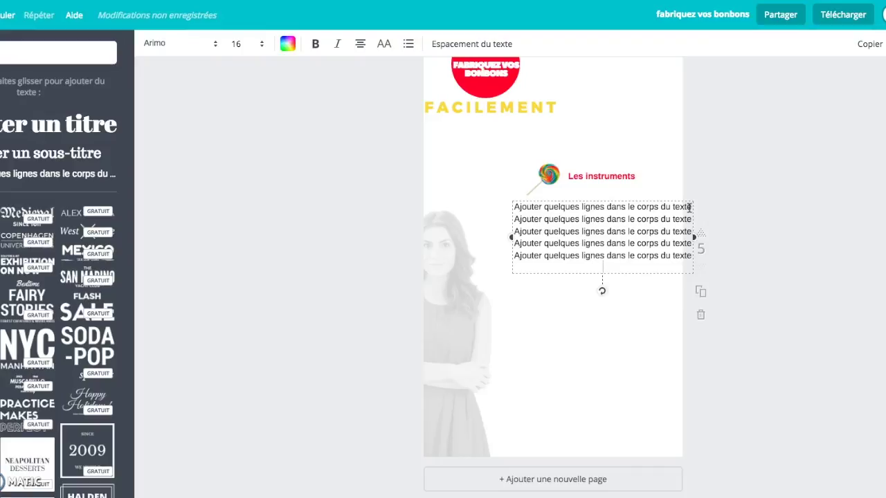
key("ctrl+v")
key("ctrl+v")
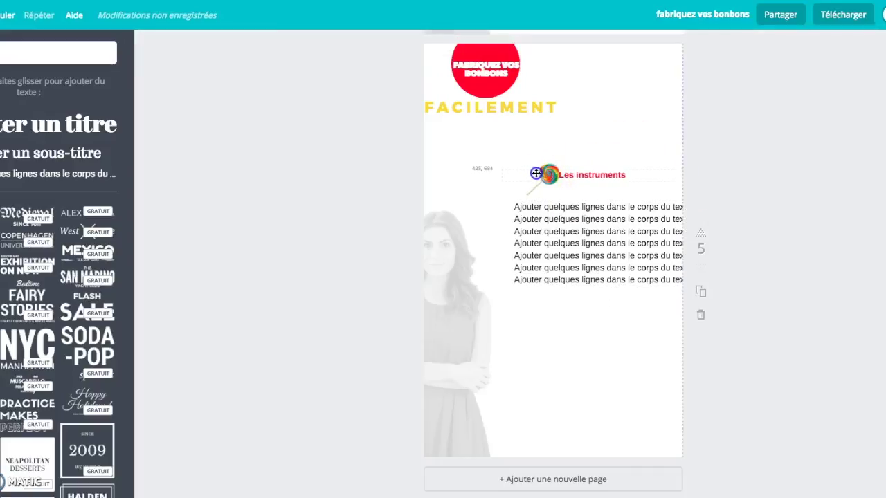
Make the seven-line text block bold in the document's red and narrow it so its lines wrap within page 5
left_click(503, 234)
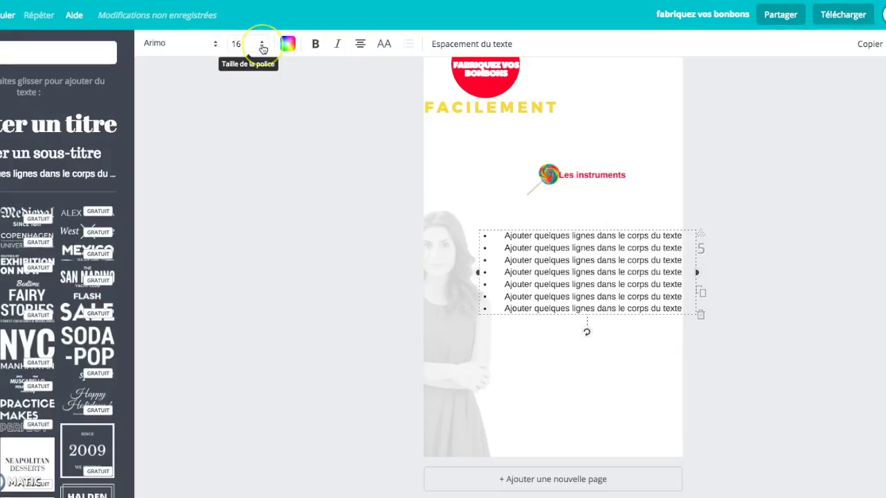
left_click(287, 44)
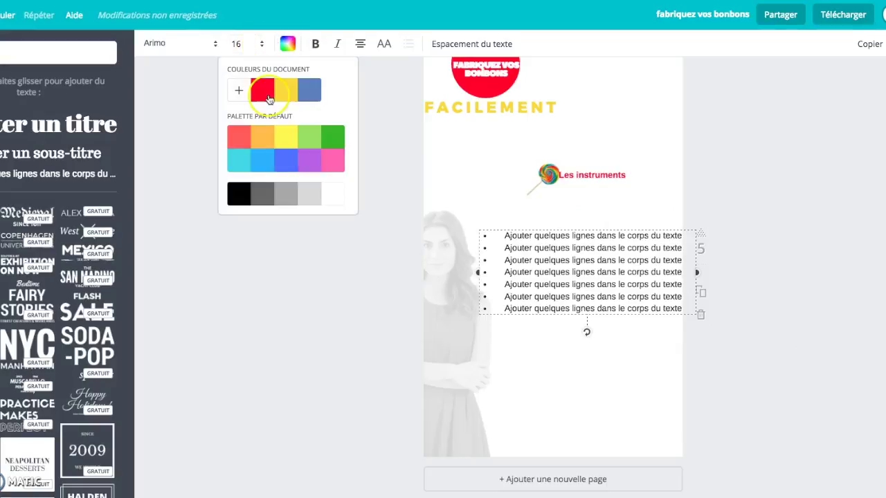
left_click(263, 91)
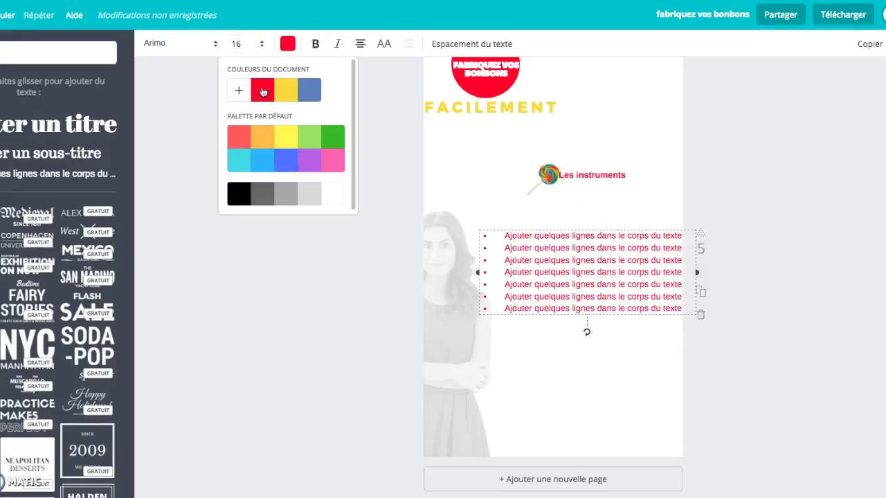
left_click(315, 44)
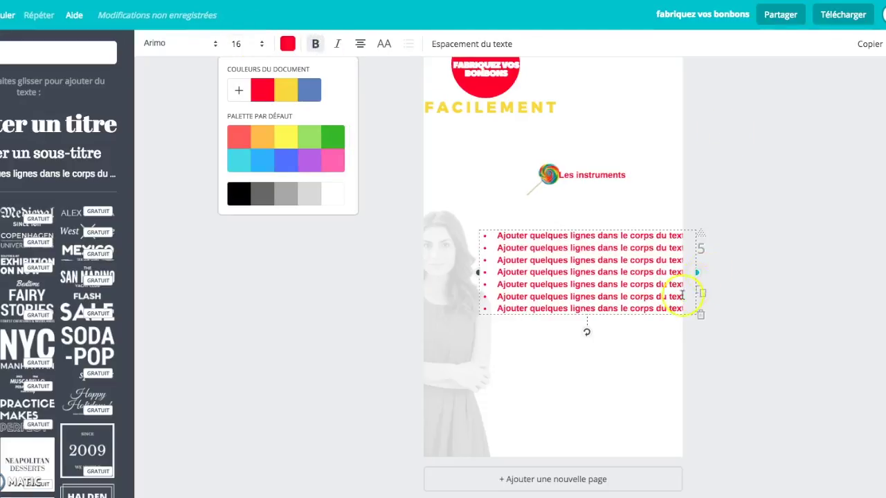
left_click(645, 312)
mouse_move(645, 316)
left_mouse_down()
mouse_move(629, 362)
mouse_move(632, 326)
left_mouse_up()
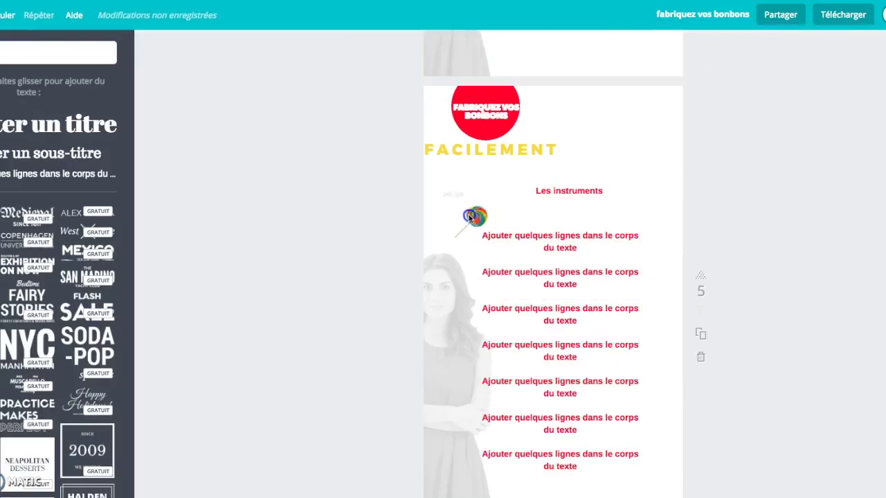
Enlarge the lollipop and place it at the page's left edge under "FACILEMENT", with "Les instruments" to its right
left_click_drag(469, 217, 588, 218)
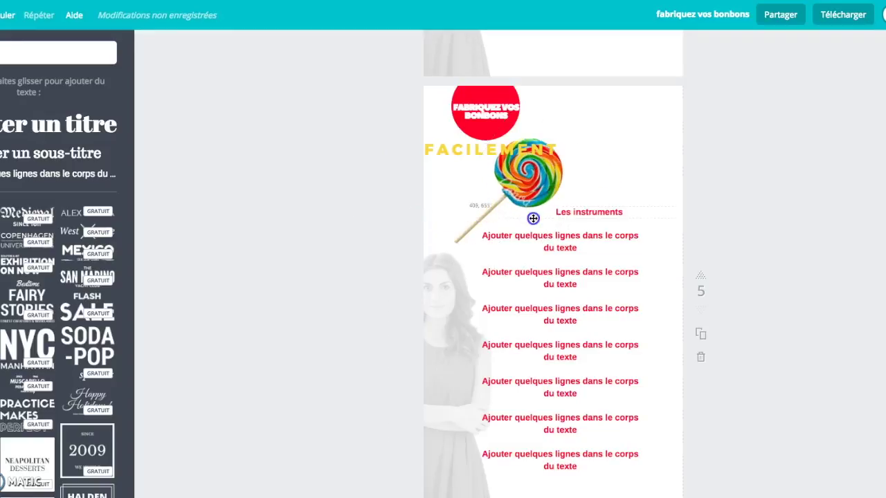
left_click(505, 171)
left_click_drag(458, 224, 397, 251)
left_click(618, 215)
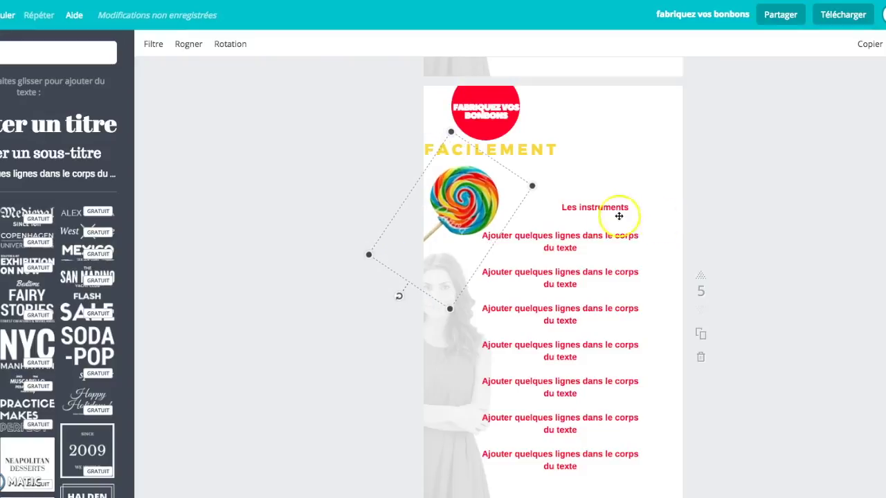
Replace the yellow "FACILEMENT" on page 5 with "LES INSTRUMENTS" and shift it right so it fits on the page
left_click(530, 148)
left_click_drag(557, 149, 420, 152)
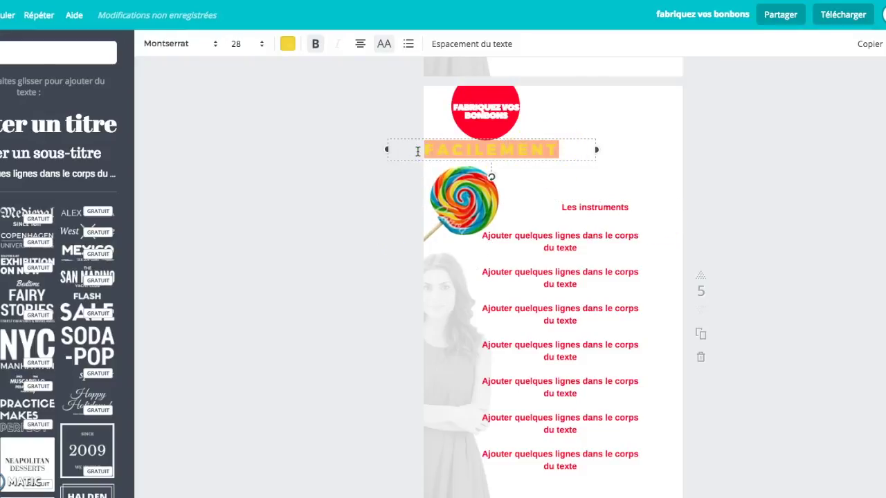
type("LES INS")
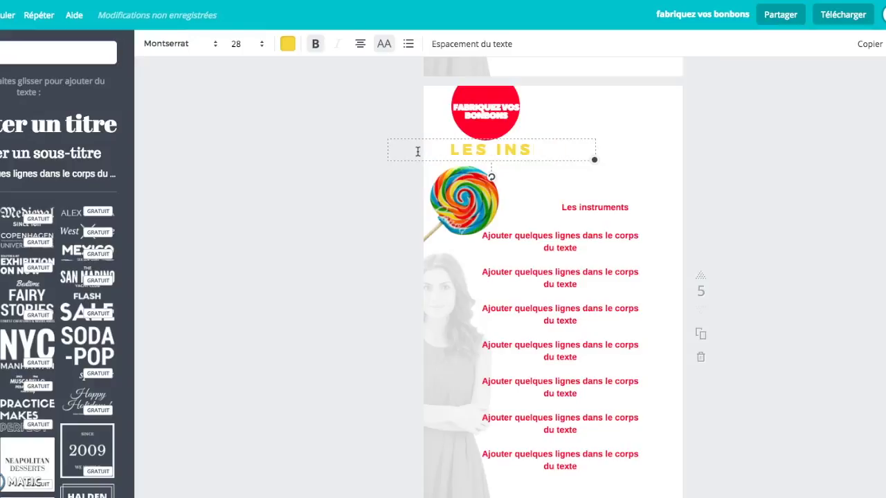
type("TRUMENTS")
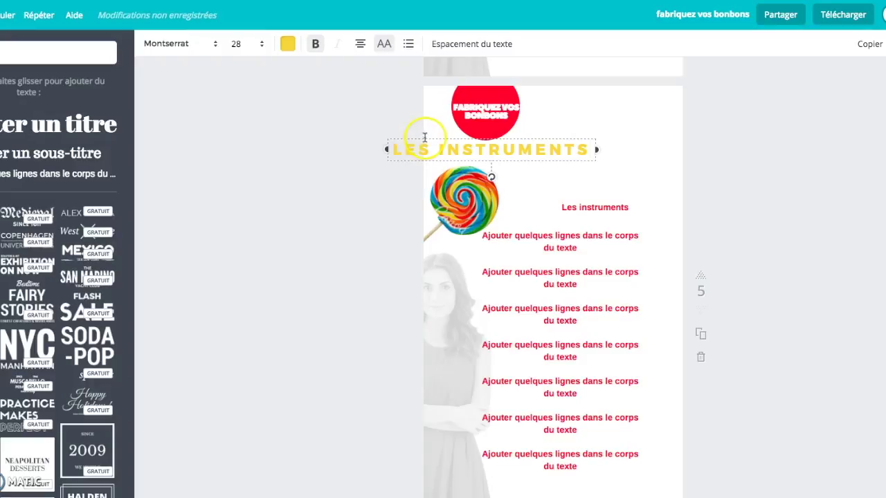
left_click_drag(421, 138, 483, 146)
Delete the small red "Les instruments" line and move the body text block slightly up and to the right
left_click(564, 201)
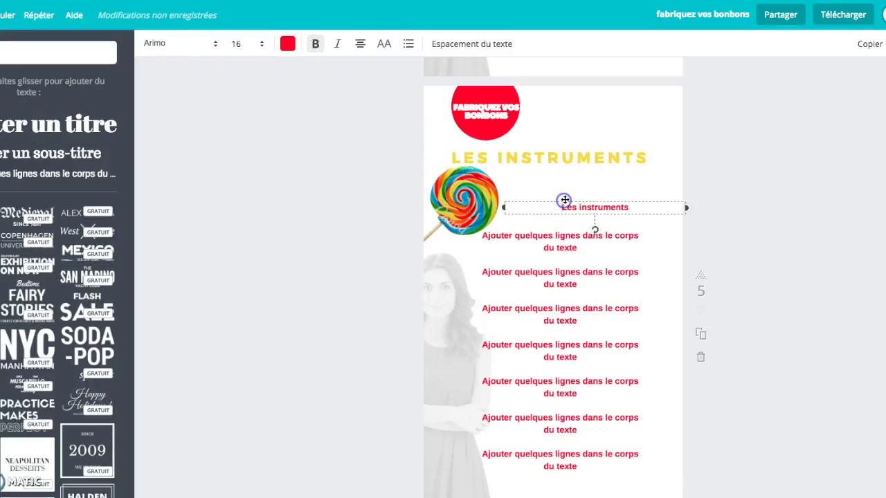
key("Delete")
left_click(577, 212)
left_click(856, 222)
left_click(560, 231)
left_click_drag(567, 240, 575, 227)
Review the "LES INSTRUMENTS" chapter page alongside the cover variants to compare their overall look
scroll(788, 268, "down", 2)
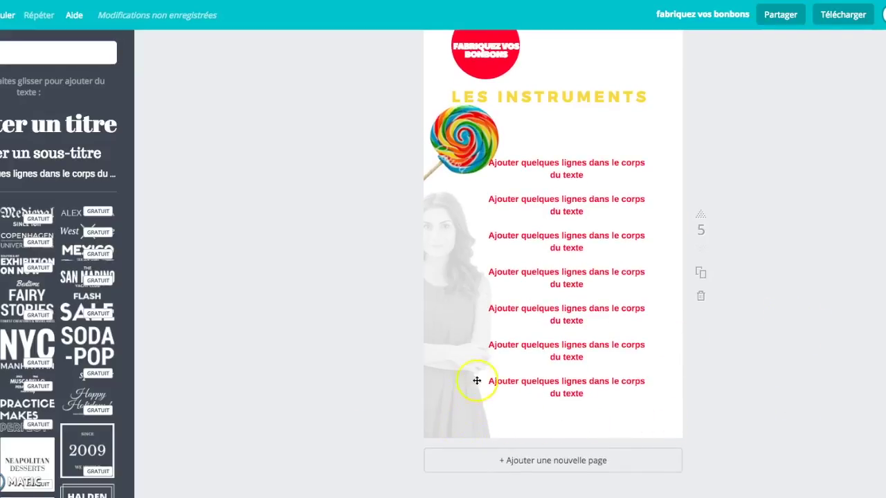
scroll(843, 349, "up", 15)
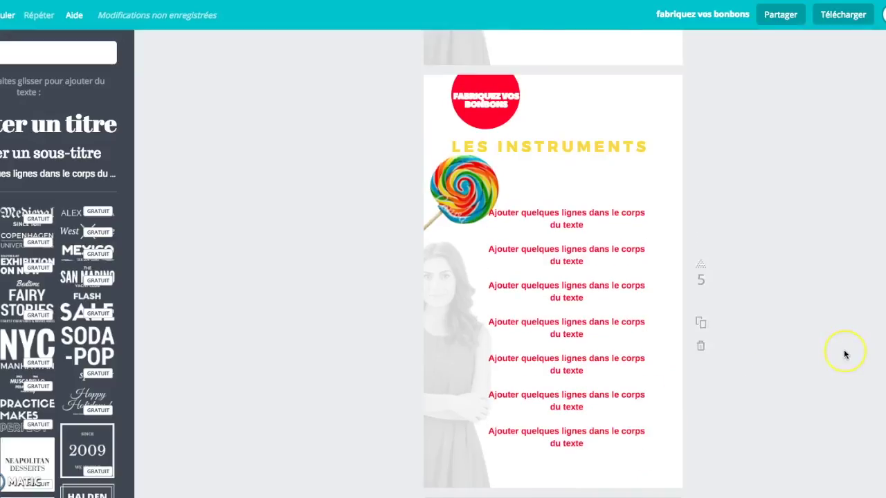
scroll(843, 354, "up", 3)
scroll(843, 355, "down", 15)
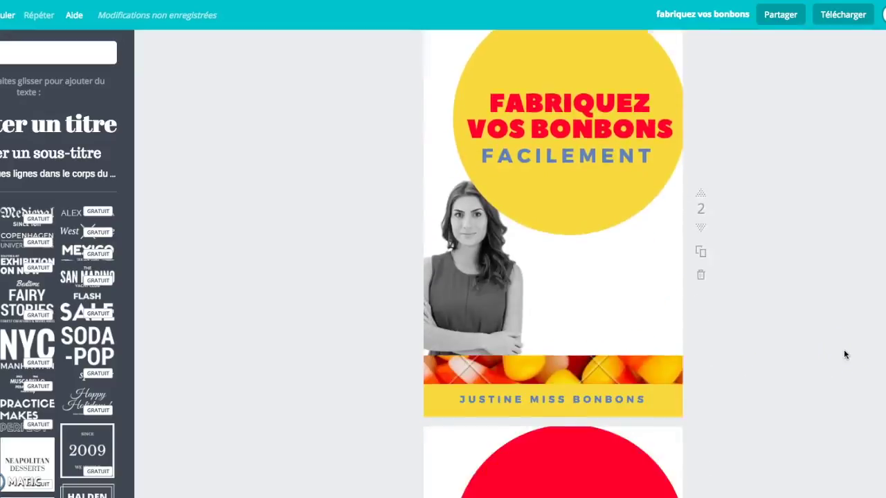
scroll(843, 355, "down", 3)
left_click(842, 339)
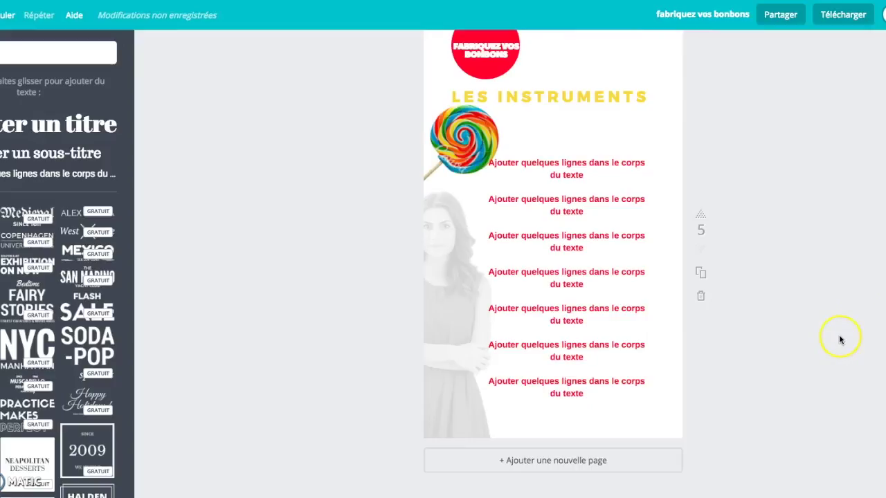
left_click(846, 18)
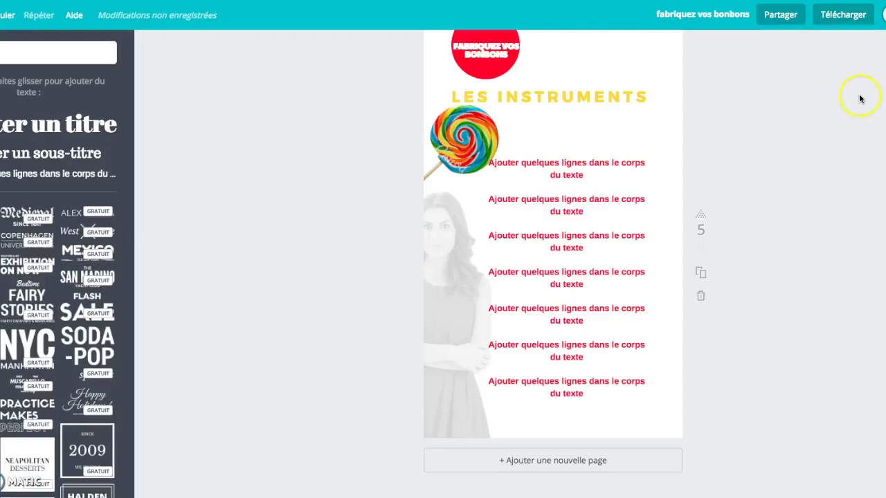
scroll(571, 302, "up", 20)
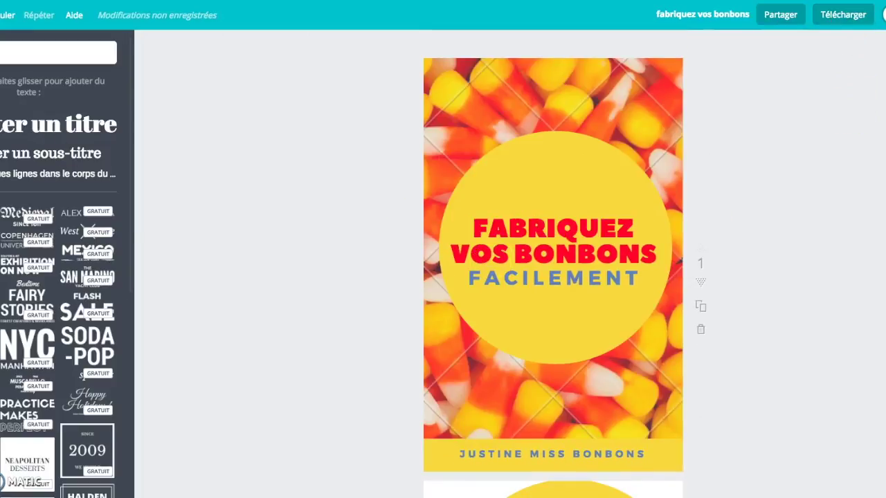
Leave the unsaved editor, reopen "fabriquez vos bonbons" from the designs overview and check its cover pages for the latest edits
key("super+w")
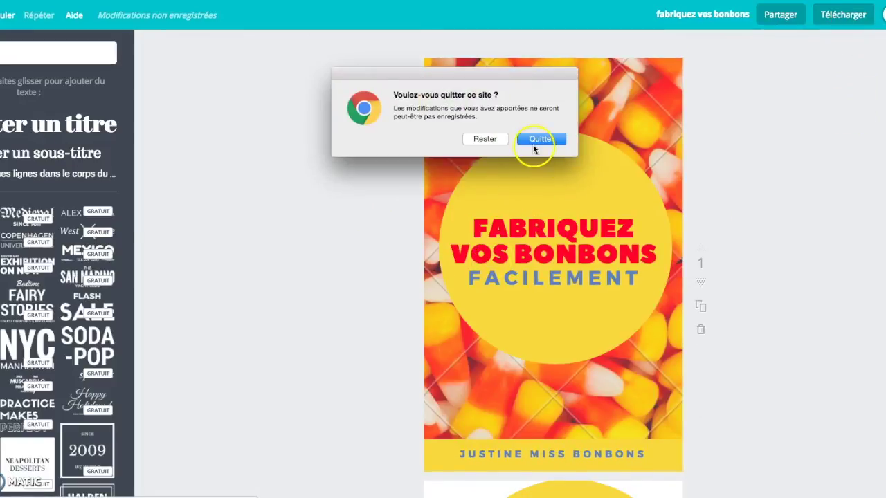
left_click(482, 141)
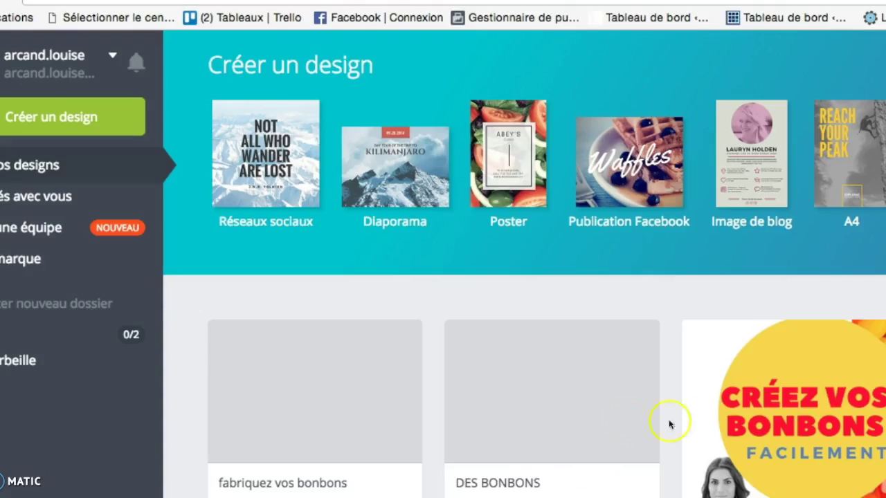
left_click(291, 418)
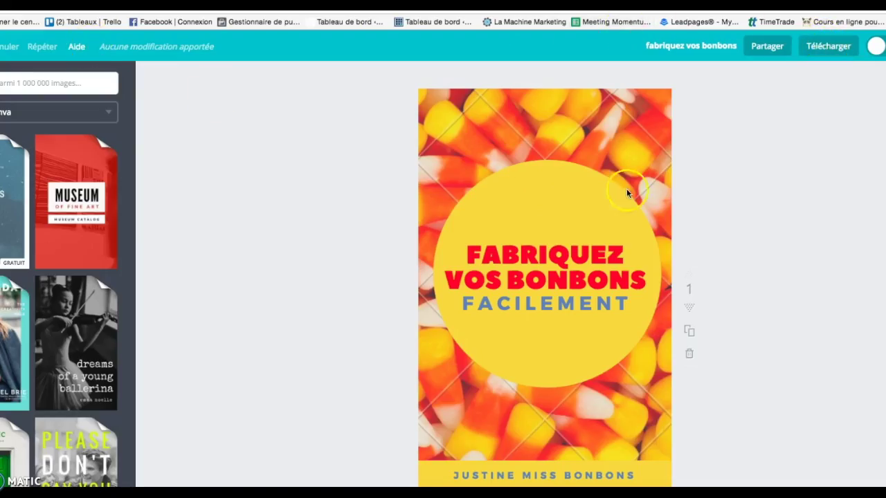
scroll(585, 302, "down", 5)
scroll(585, 302, "down", 10)
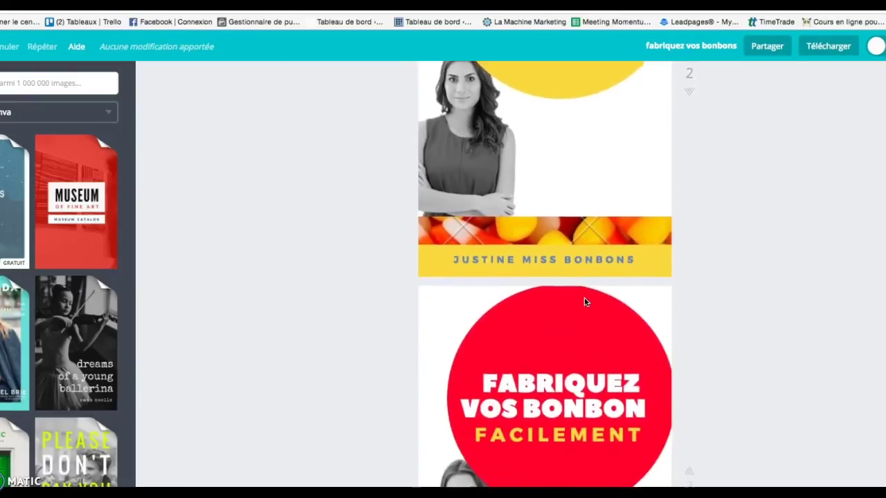
scroll(585, 302, "down", 1)
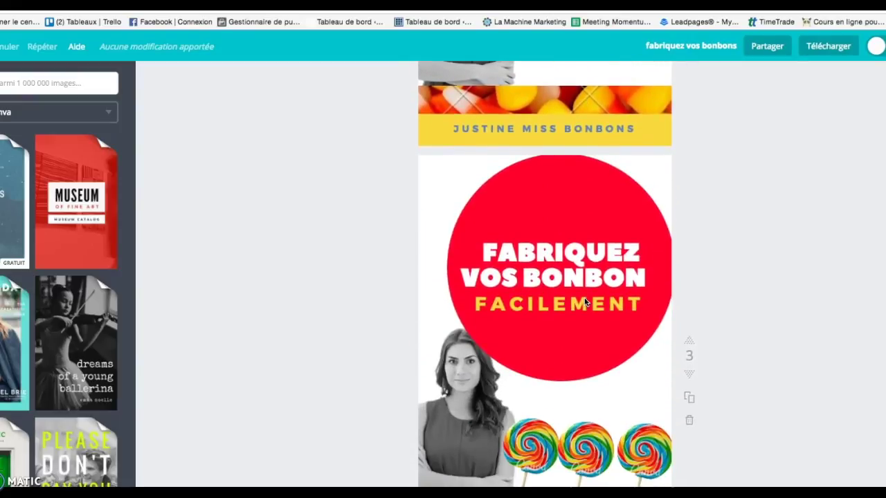